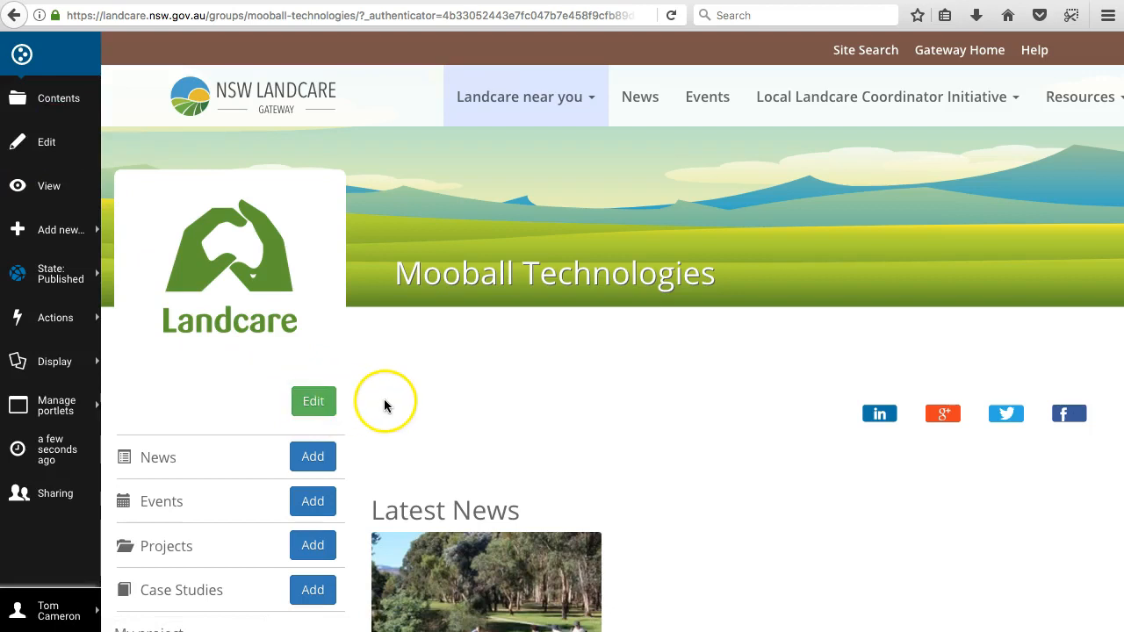
Step: Open the Mooball Technologies group for editing and enter the summary "Mooball Technologies is the IT team that built the NSW Landcare Gateway Website."
click(316, 402)
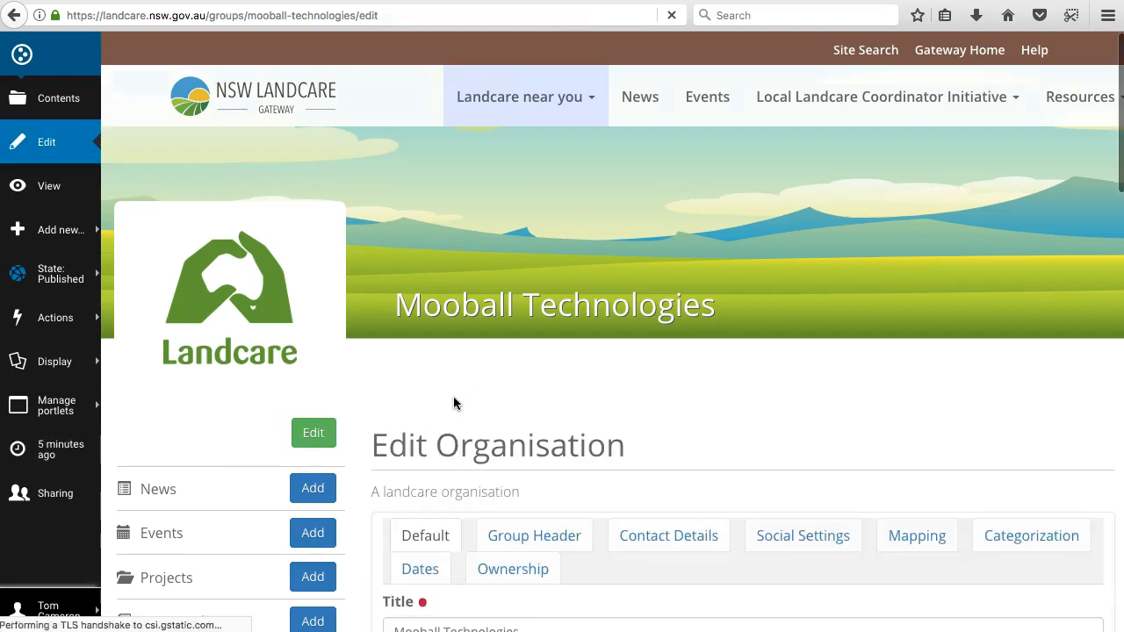
scroll(480, 395, down, 4)
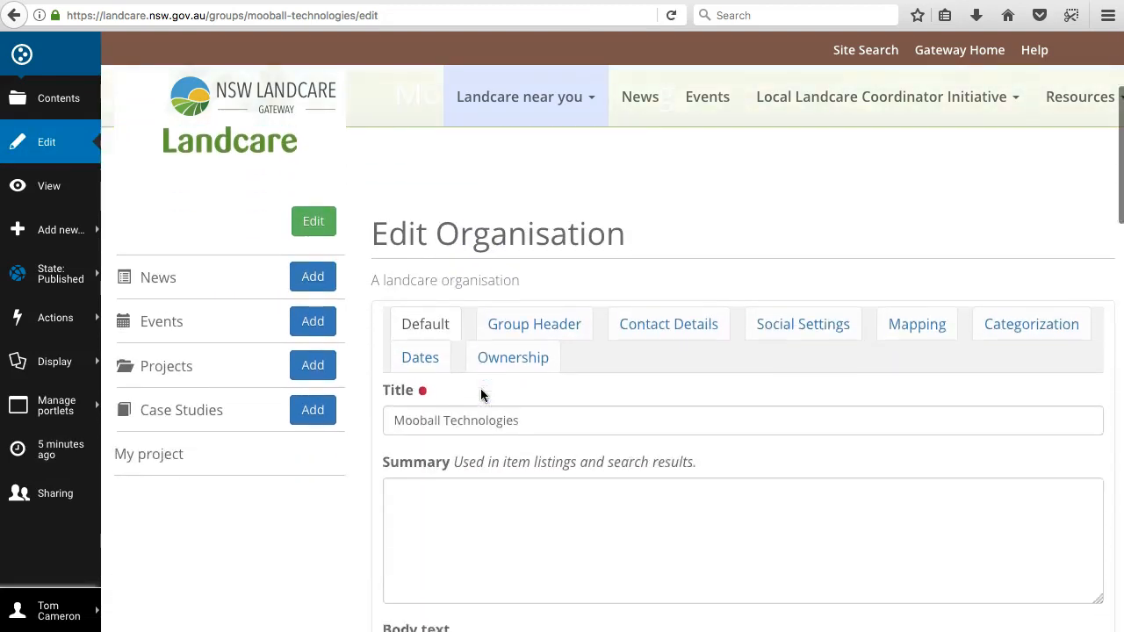
scroll(480, 388, down, 2)
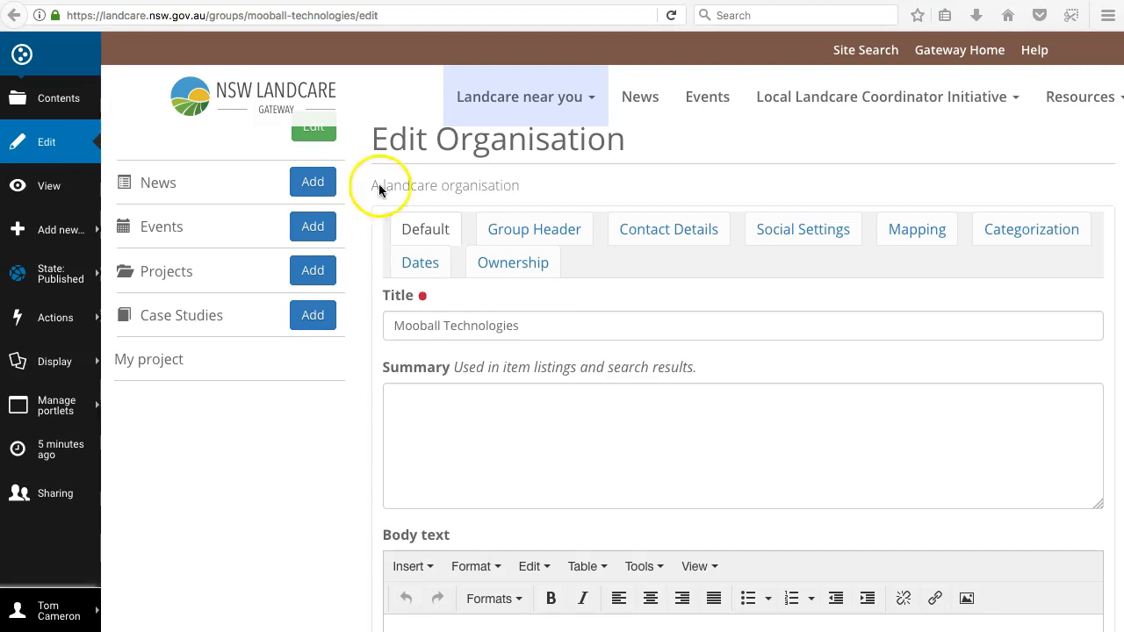
click(431, 401)
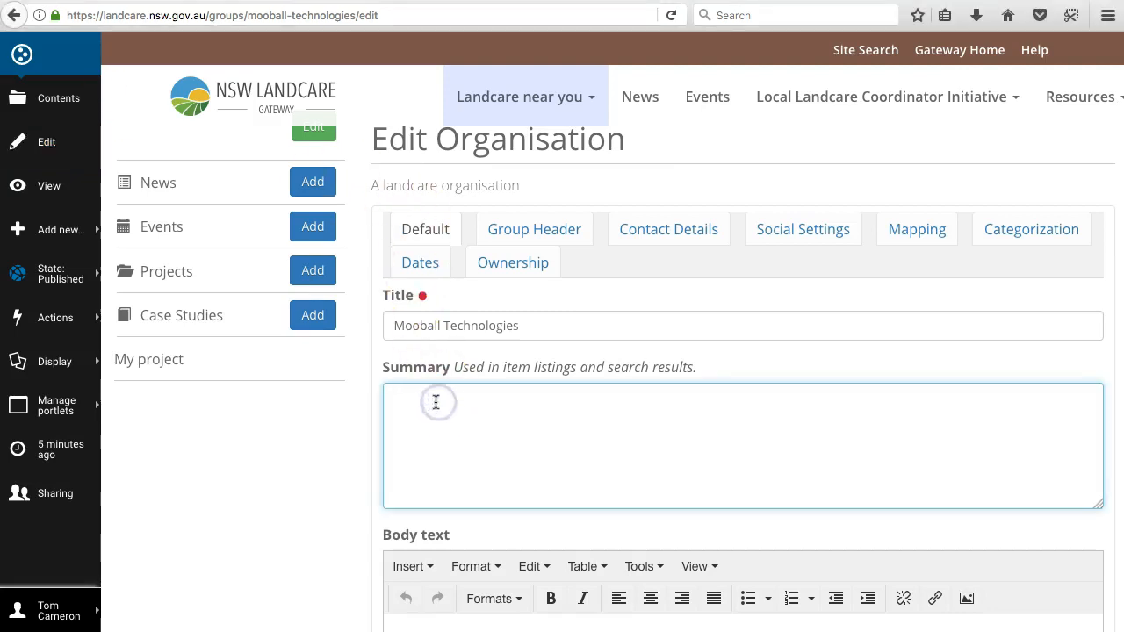
text(Mooball Technologies is the IT team that built the NSW Landcare Gateway Website.)
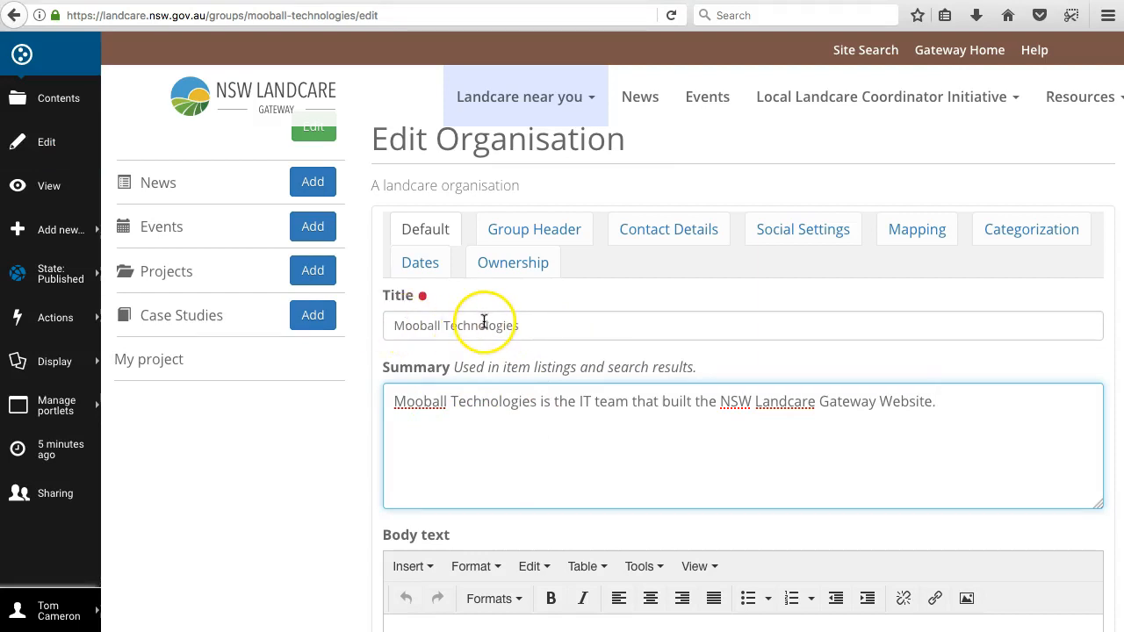
Step: Fill the body text with the copied paragraph introducing Mooball as a digital agency with specialist skills in management, technical and creative aspects of digital technology
key(super+Tab)
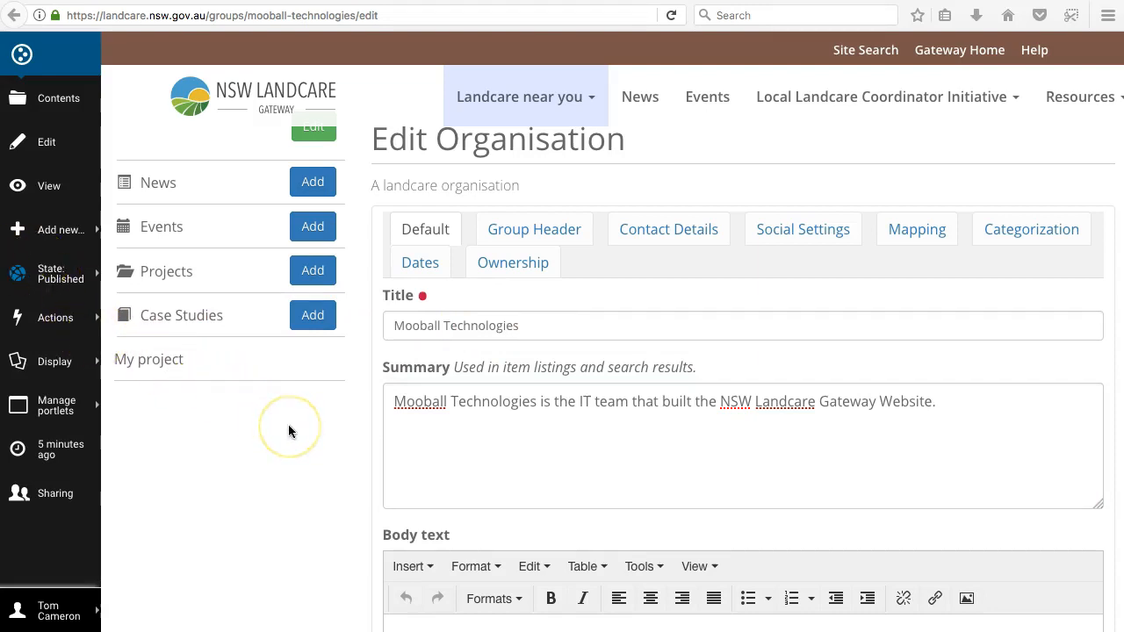
scroll(288, 430, down, 4)
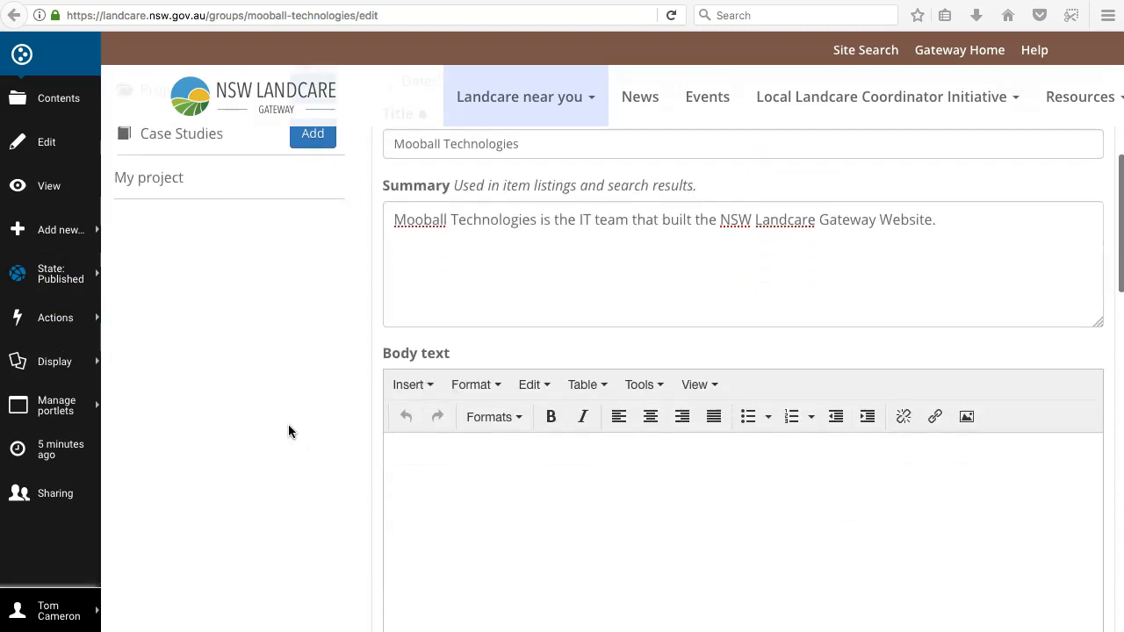
click(424, 480)
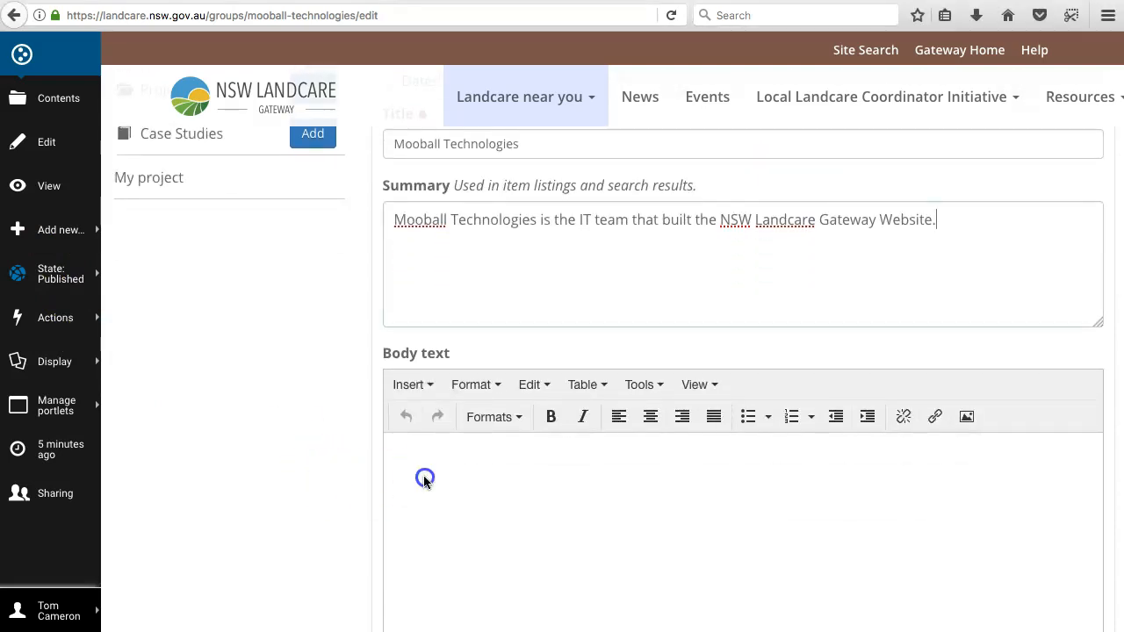
click(419, 465)
text(Mooball is a digital agency with specialist skills in management, technical and creative aspects of digital technology. We specialise in design and development of web-based applications and enterprise level content management systems. We utilise the latest technologies and focus on using the best open source solutions, such as Plone.)
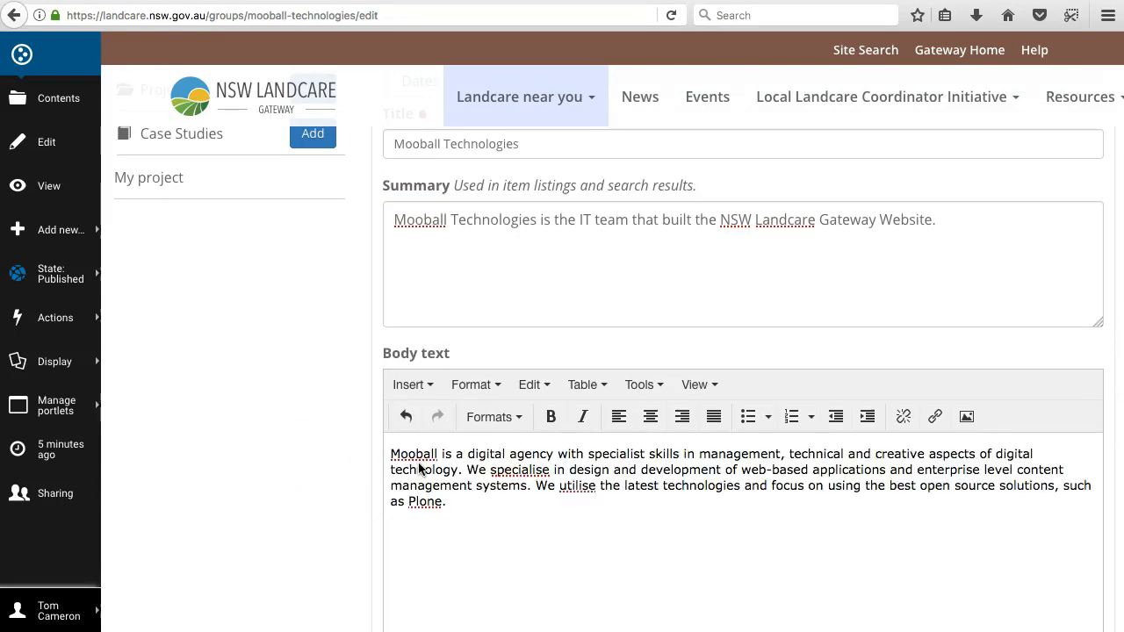
Step: Add a second copy of the Mooball paragraph to the body text, with the line "Titles" between the two paragraphs
scroll(463, 479, down, 4)
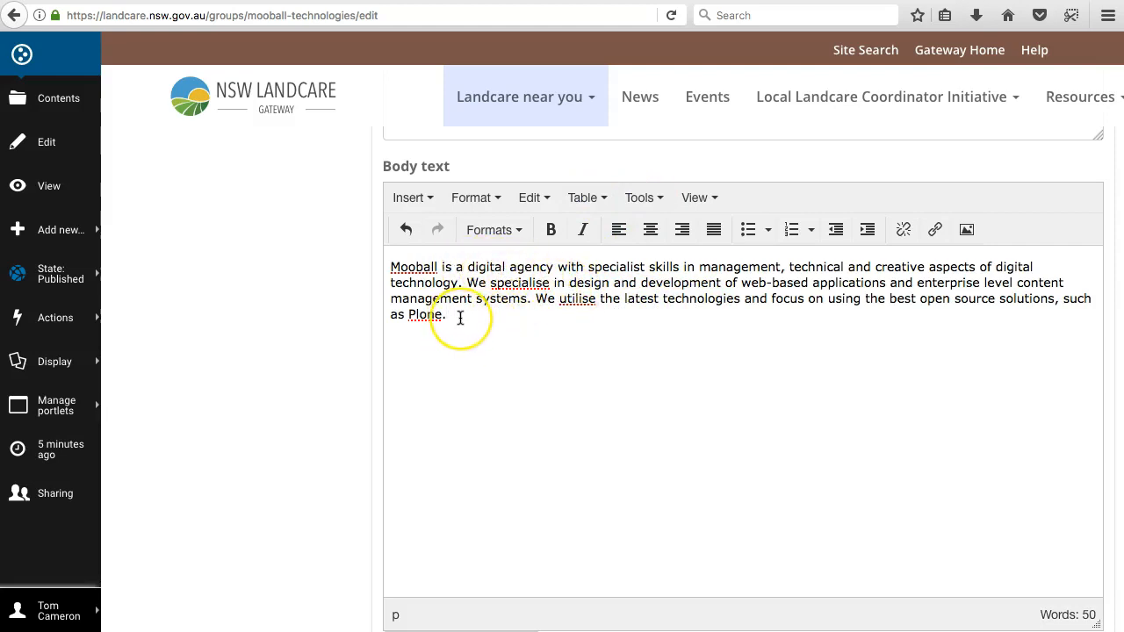
text(Mooball is a digital agency with specialist skills in management, technical and creative aspects of digital technology. We specialise in design and development of web-based applications and enterprise level content management systems. We utilise the latest technologies and focus on using the best open source solutions, such as Plone.)
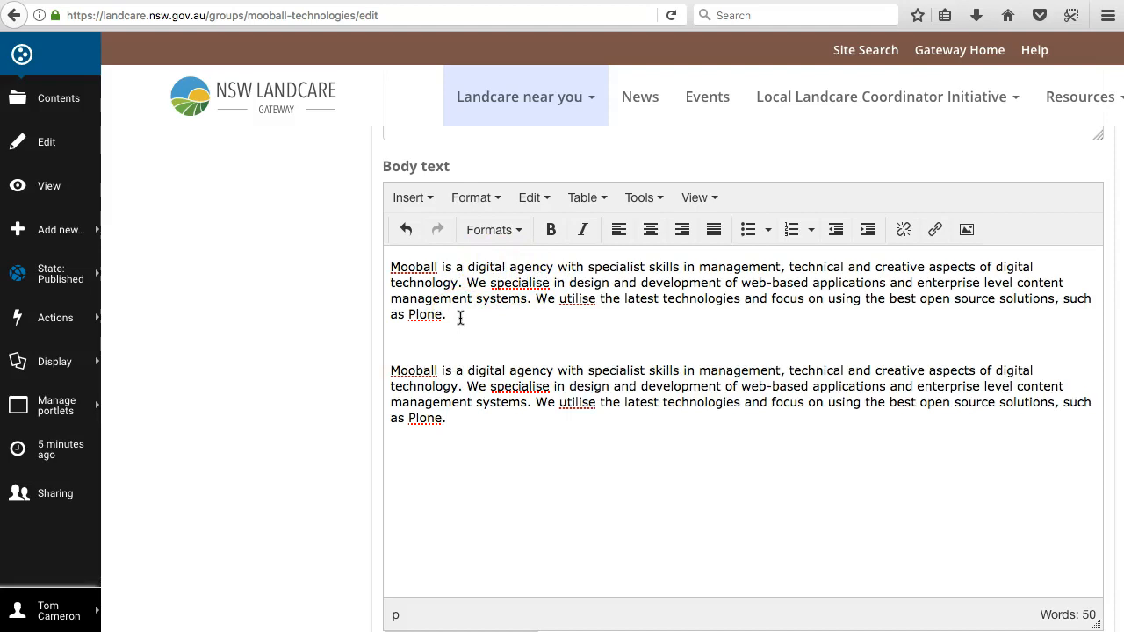
text(Titles)
click(451, 306)
Step: Format the word "Titles" in the body text as bold and as a level 2 heading
double_click(408, 342)
click(497, 199)
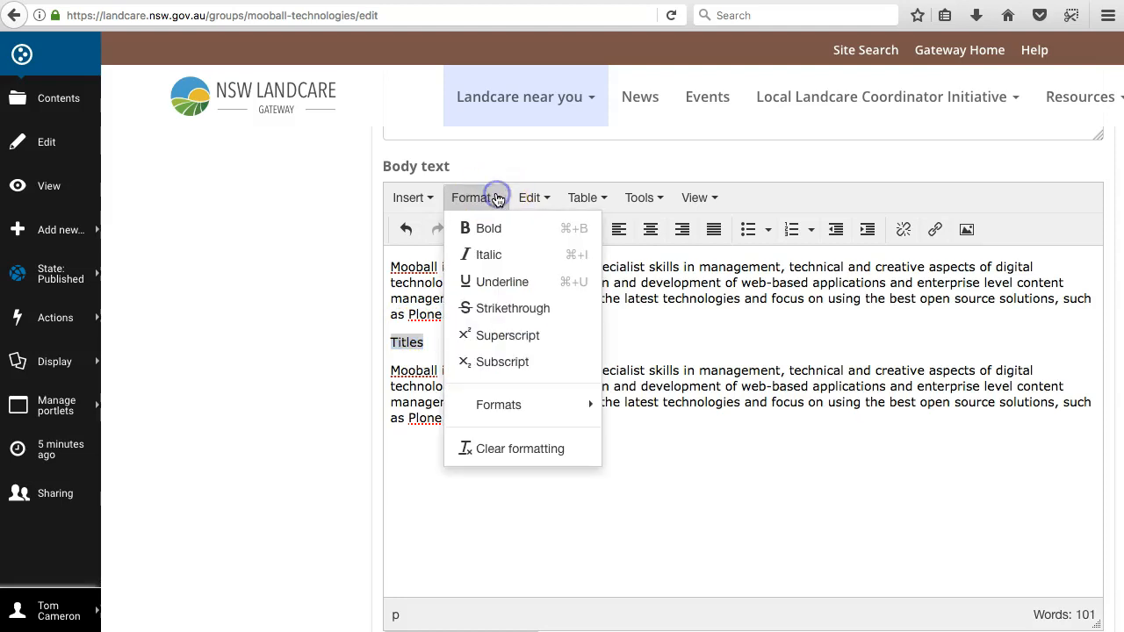
click(491, 226)
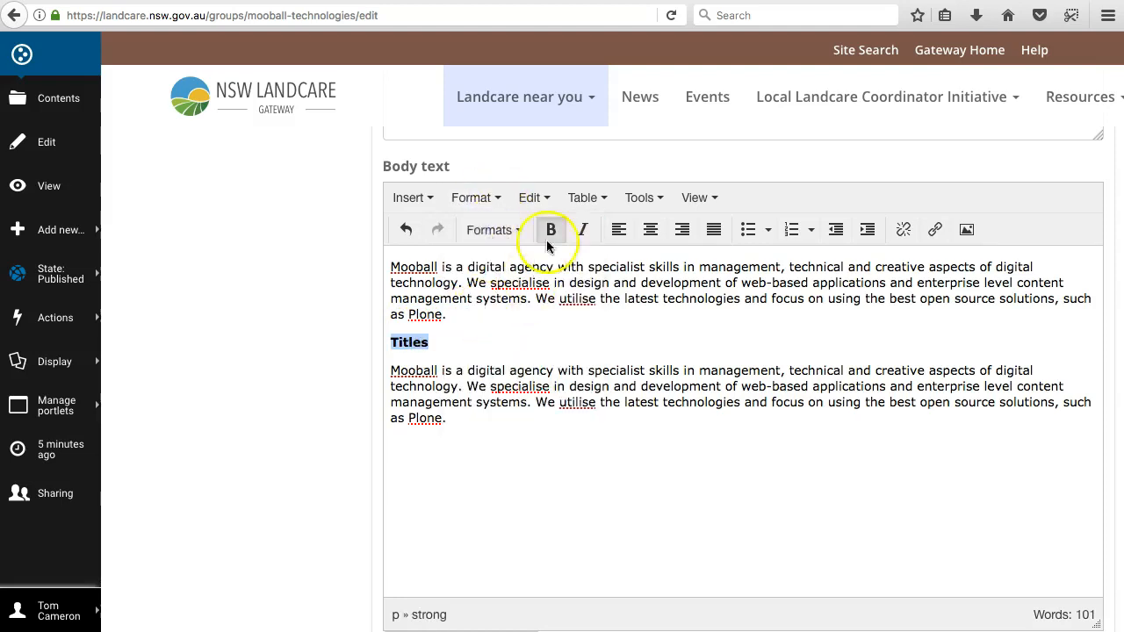
click(490, 234)
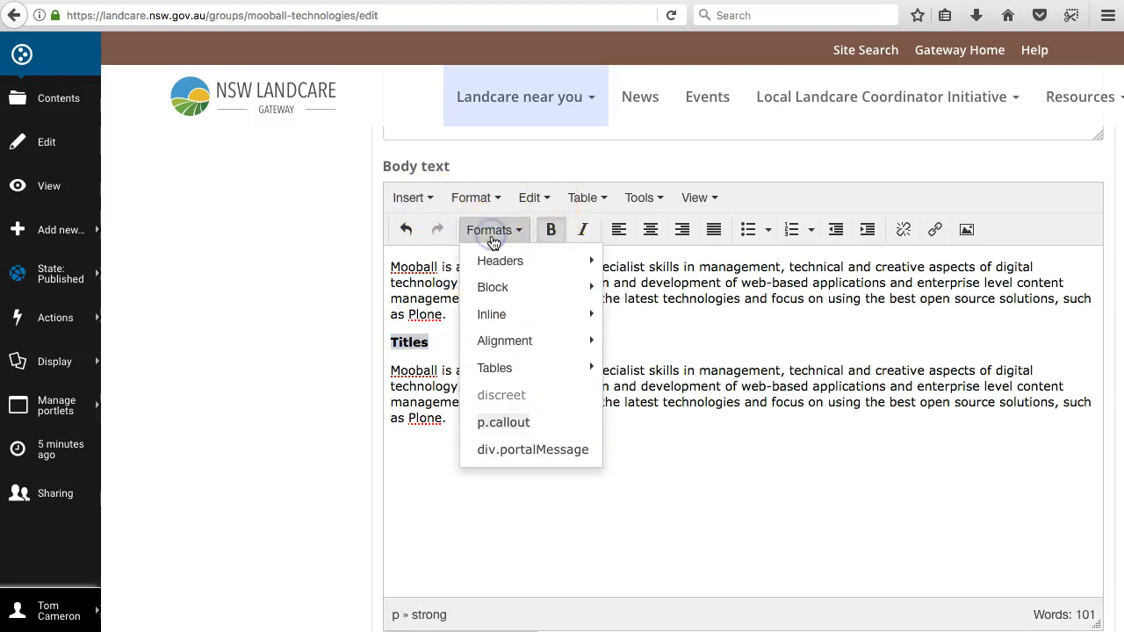
mouse_move(562, 260)
click(660, 303)
click(517, 356)
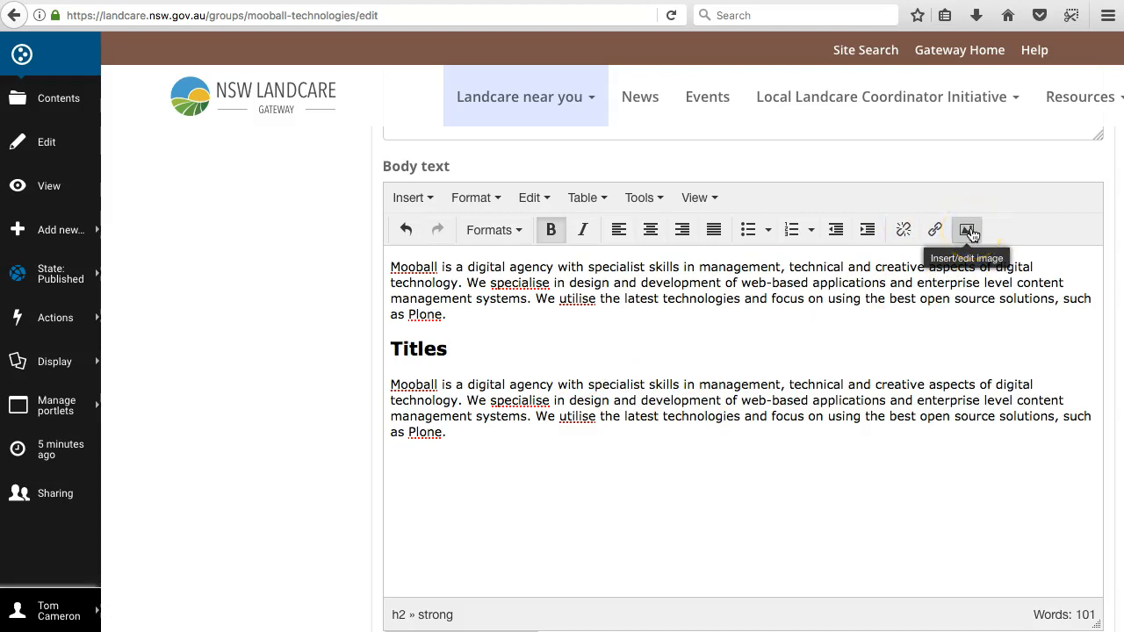
Step: Set the organisation type to Landcare Group
scroll(559, 326, down, 2)
scroll(559, 328, down, 3)
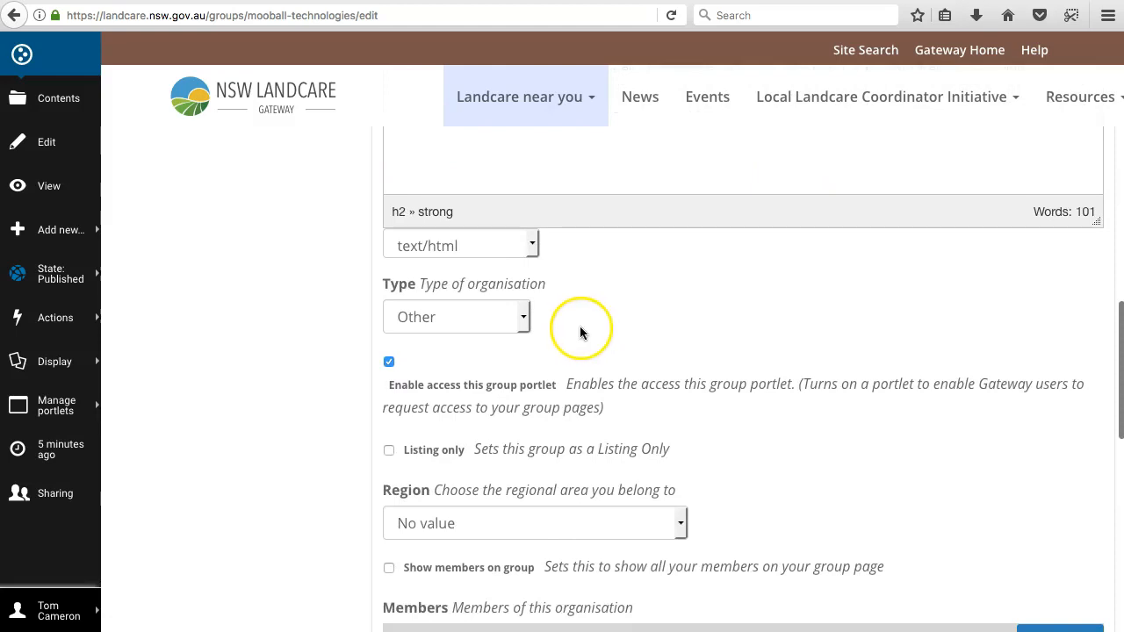
click(522, 319)
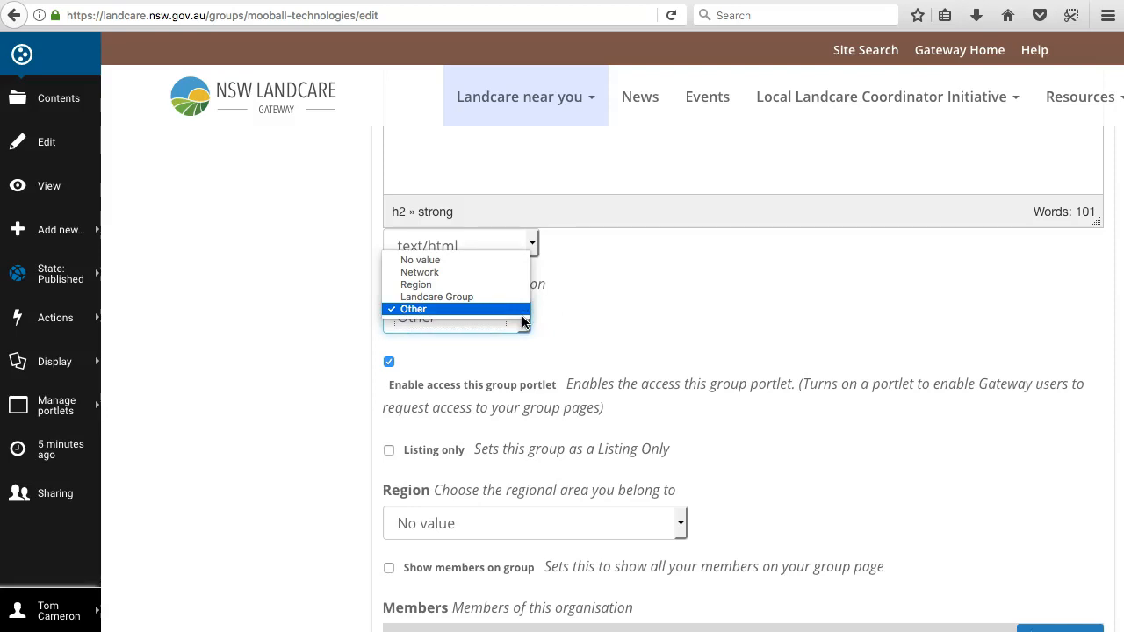
click(451, 297)
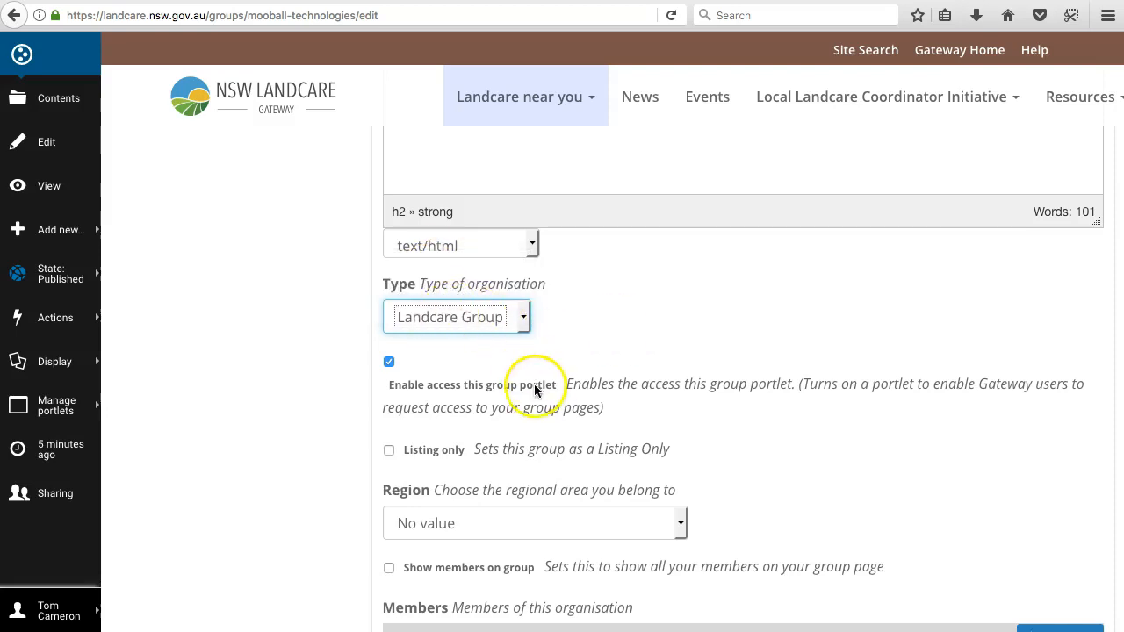
Step: Enable the Listing only option for the group and disable it again
scroll(539, 386, down, 1)
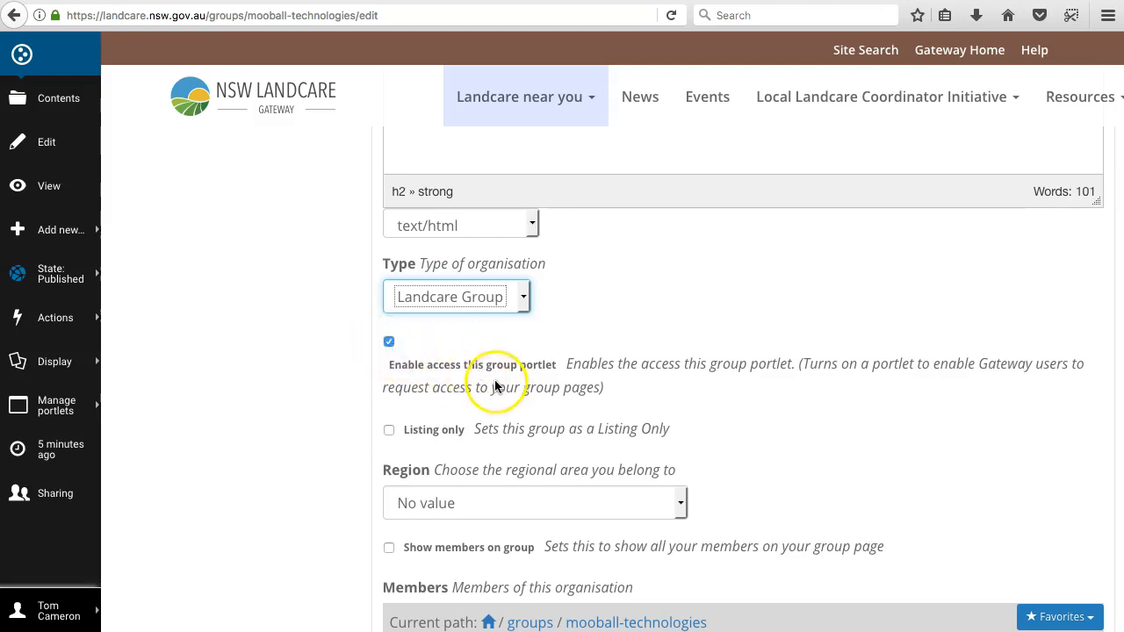
scroll(496, 386, down, 1)
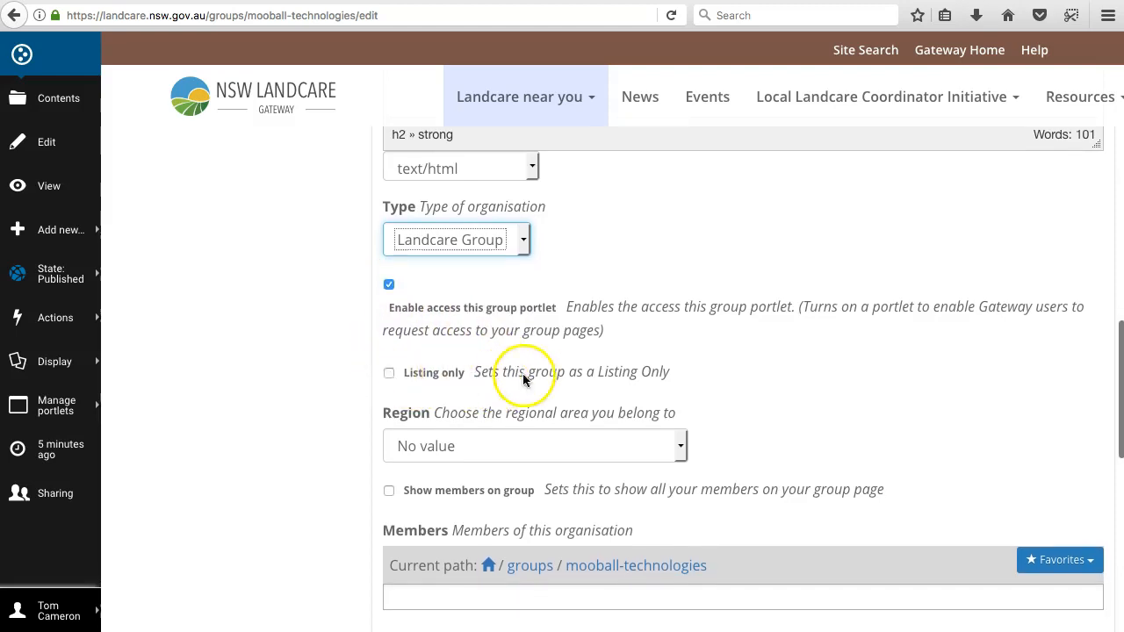
click(389, 374)
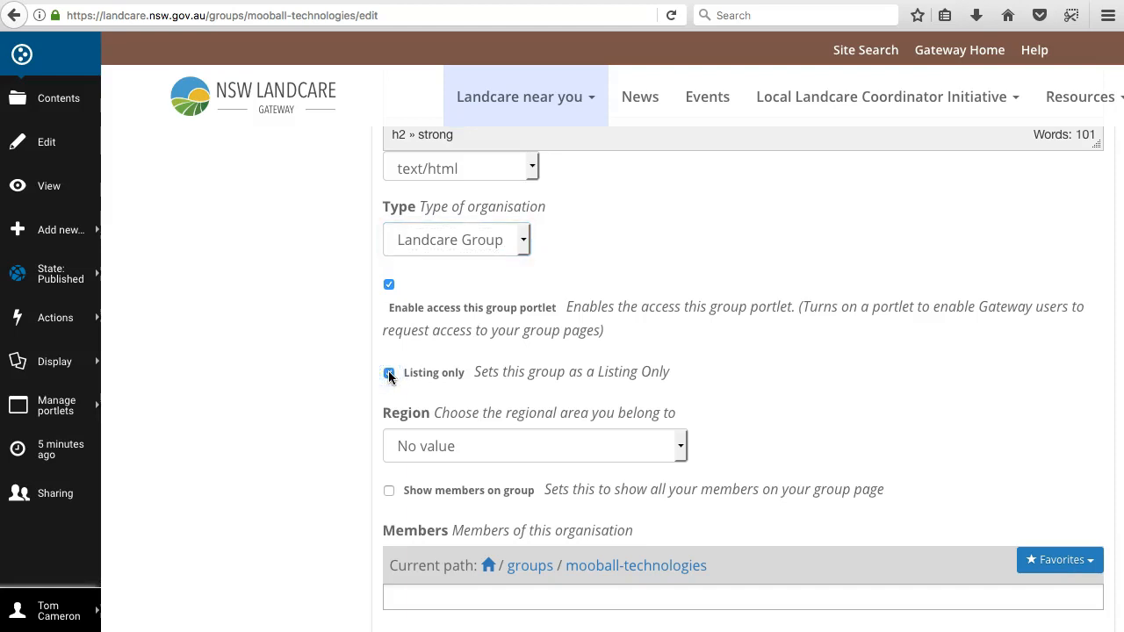
click(464, 373)
click(389, 373)
Step: Set the organisation's region to North Coast Regional Landcare Network
scroll(713, 398, down, 2)
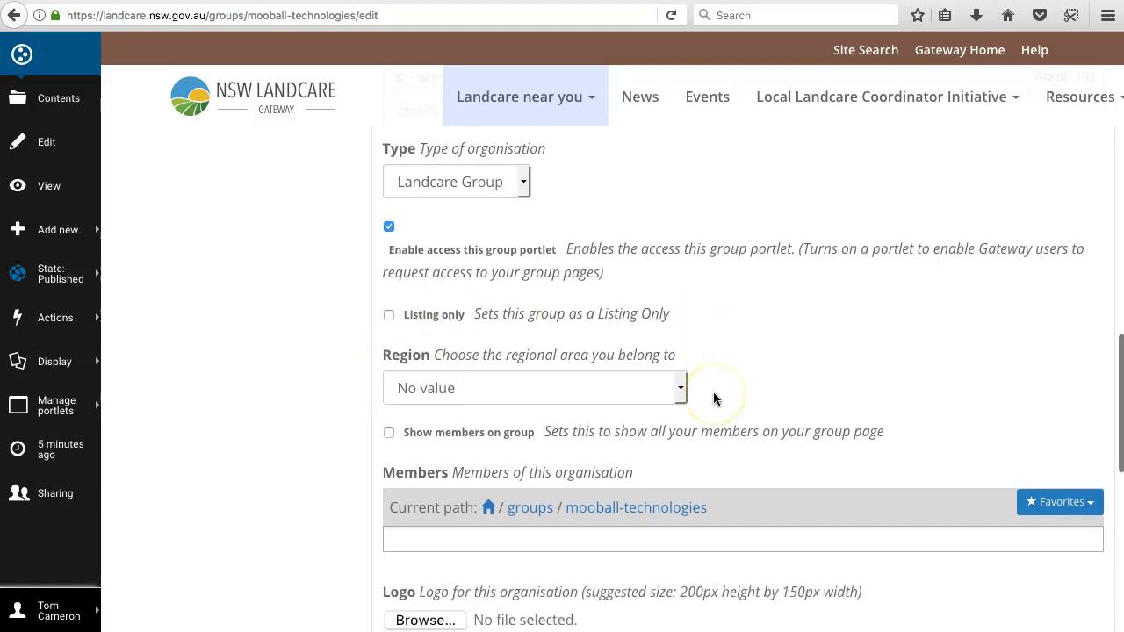
click(509, 358)
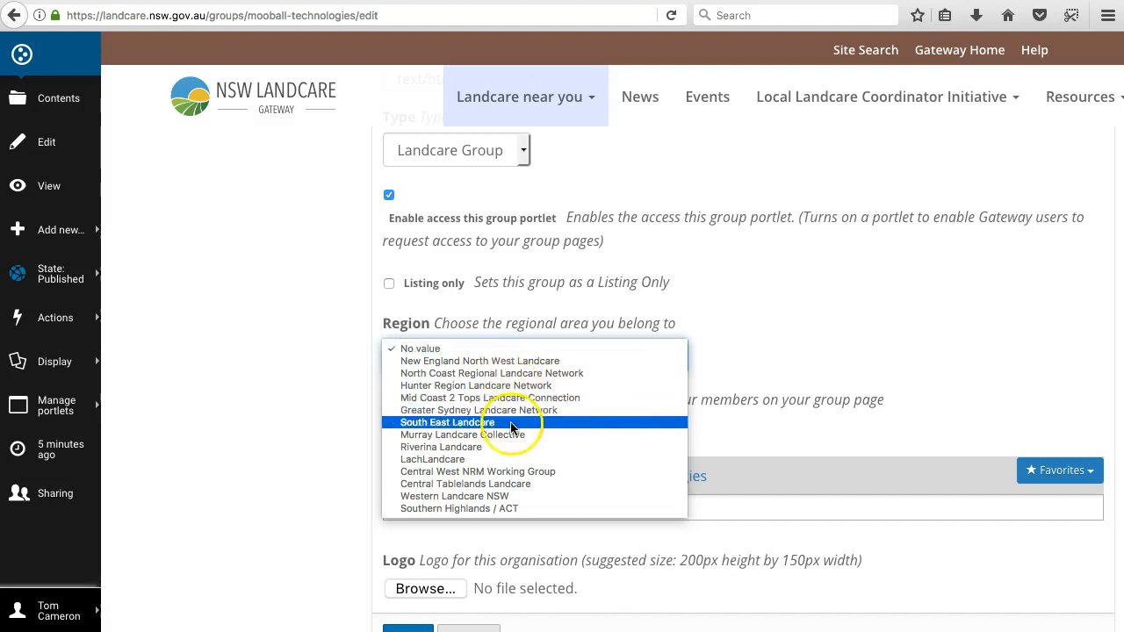
click(516, 375)
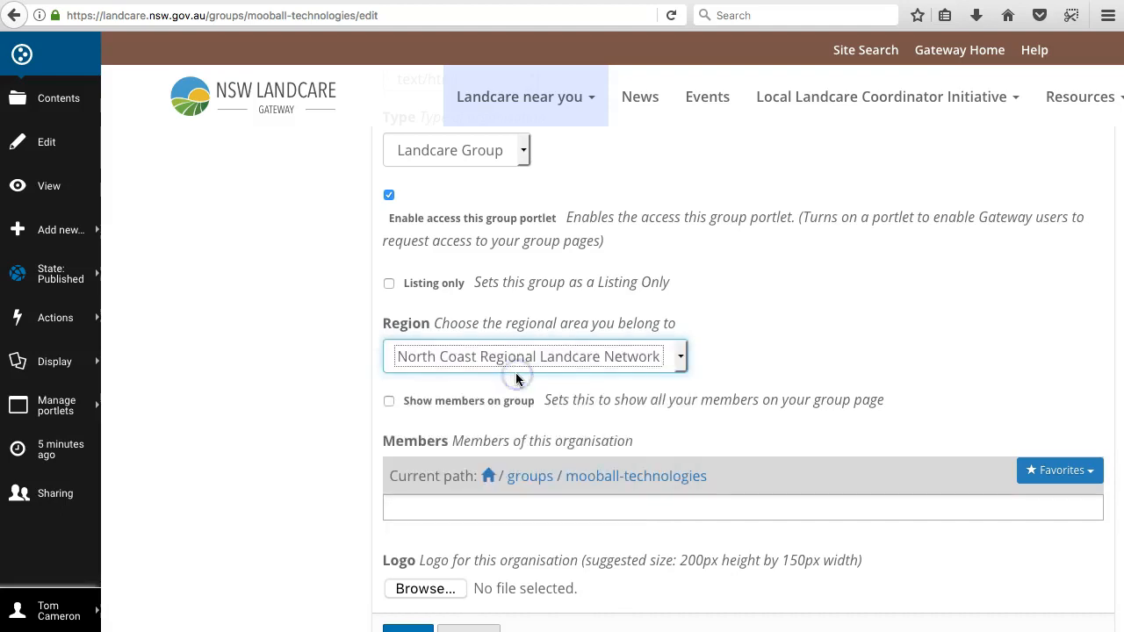
click(717, 355)
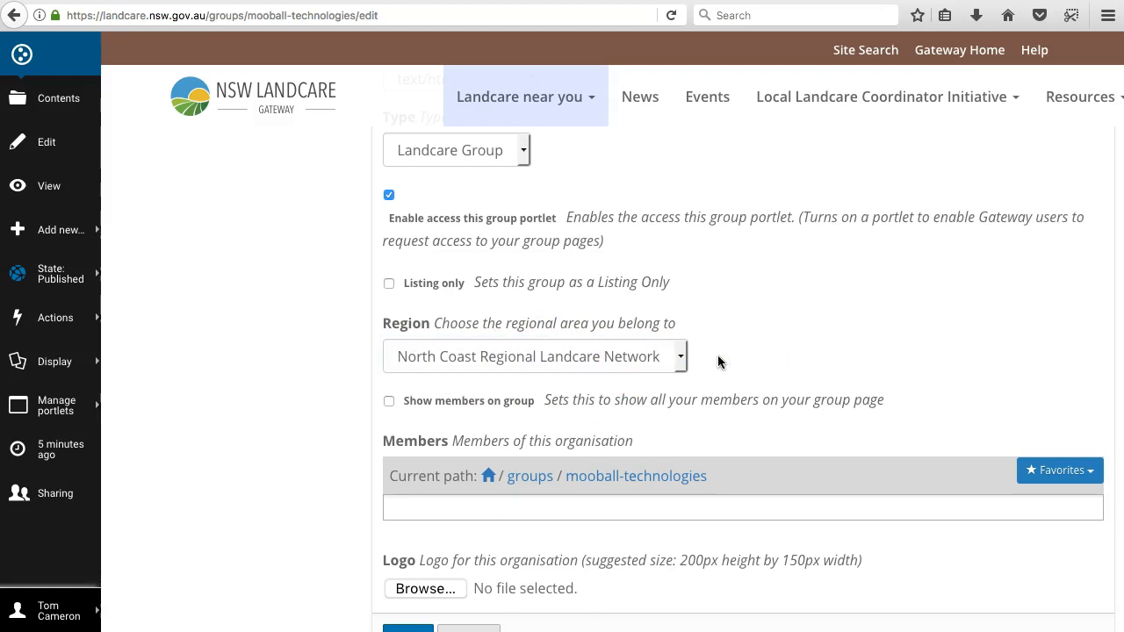
Step: Enable showing members on the group page and add Broughton Vale Bushcare Group as a member of the organisation
scroll(717, 356, down, 1)
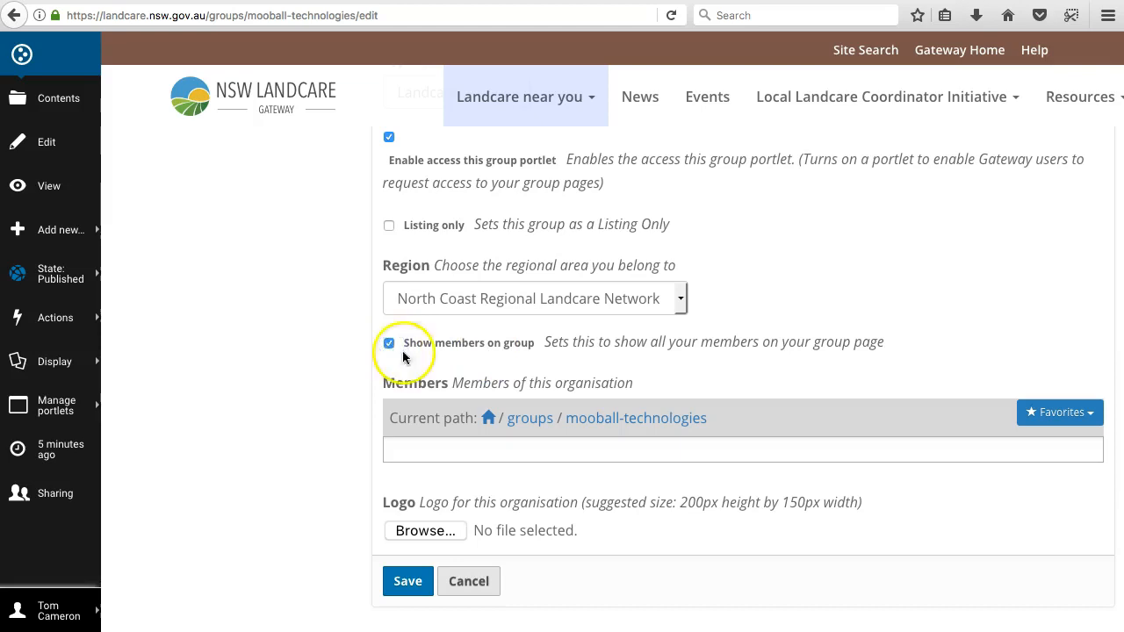
click(513, 451)
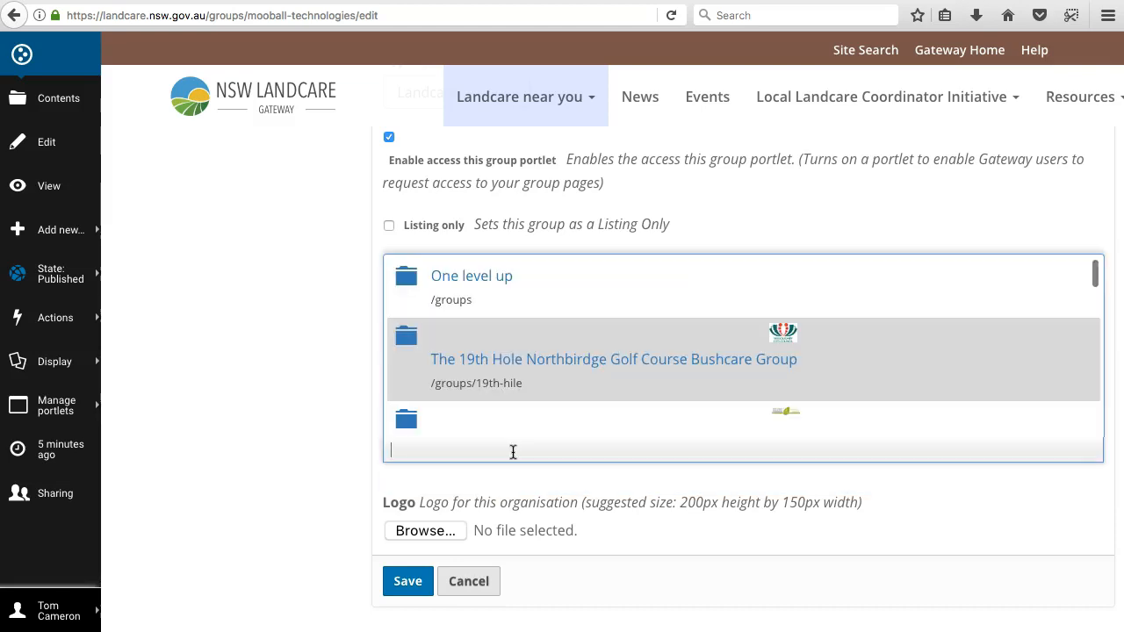
scroll(518, 395, down, 10)
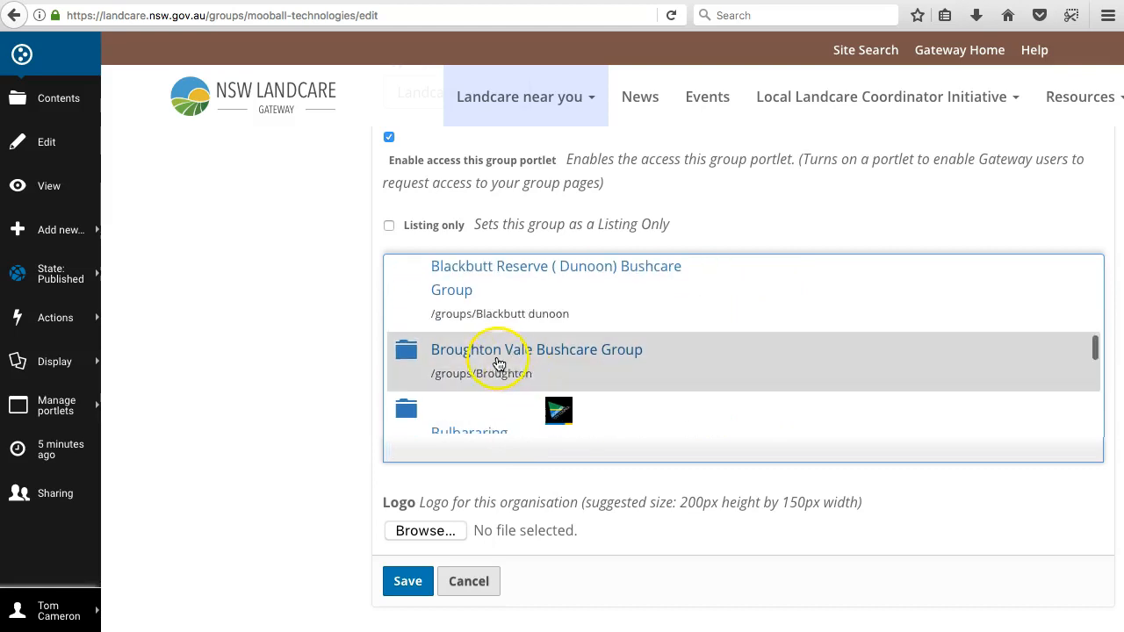
click(497, 361)
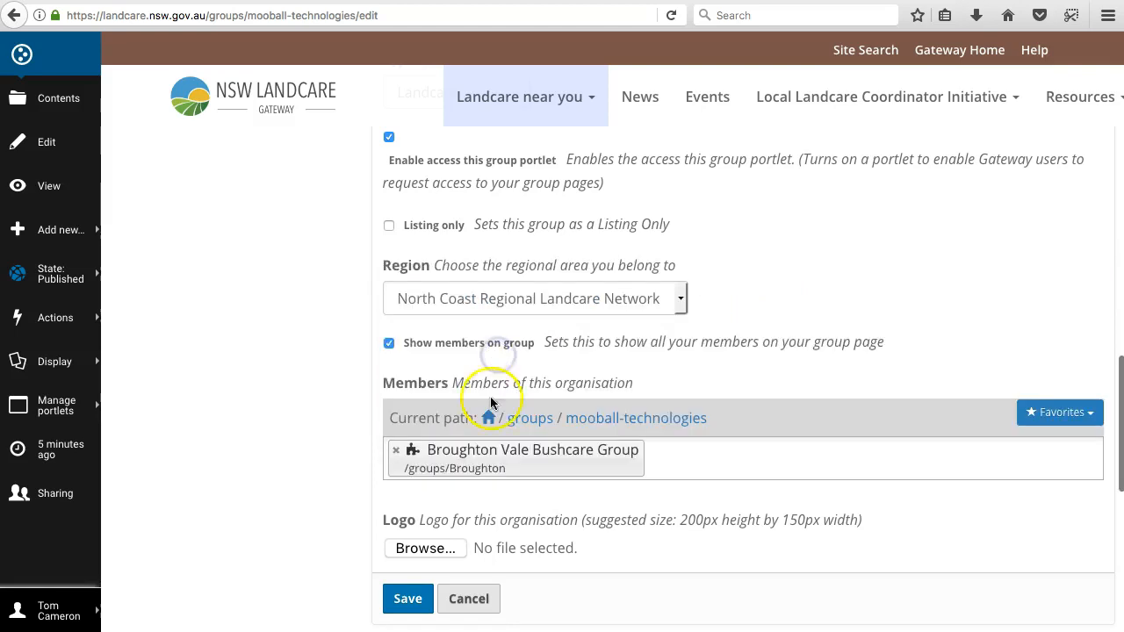
Step: Add Cumberland Reach Memorial Reserve Bushcare Group as a second member of the organisation
click(697, 465)
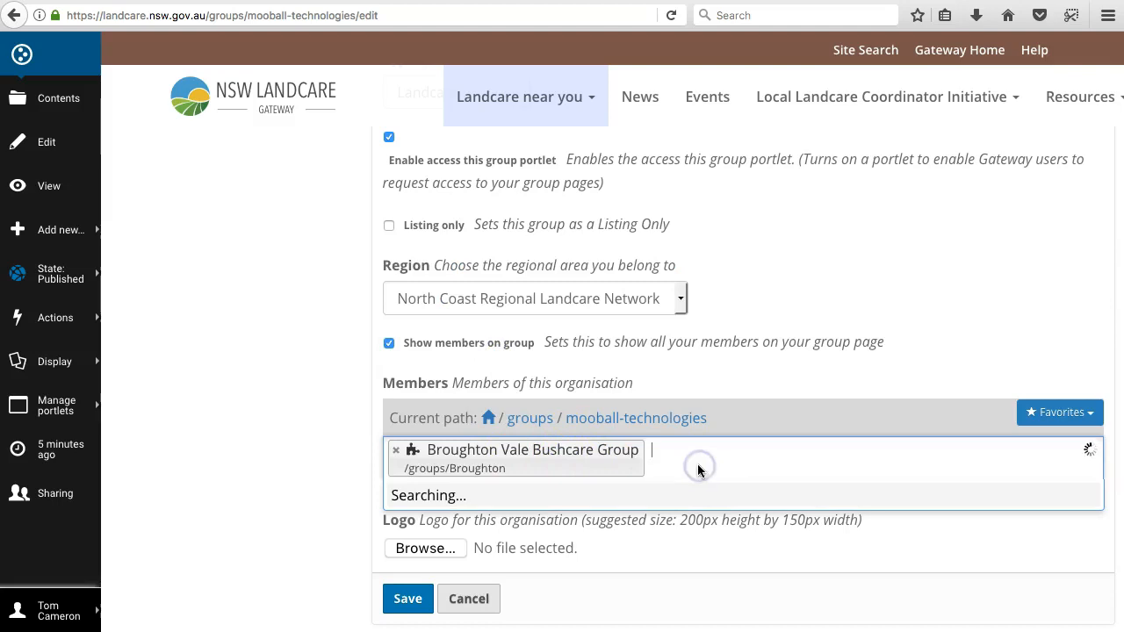
scroll(619, 397, down, 5)
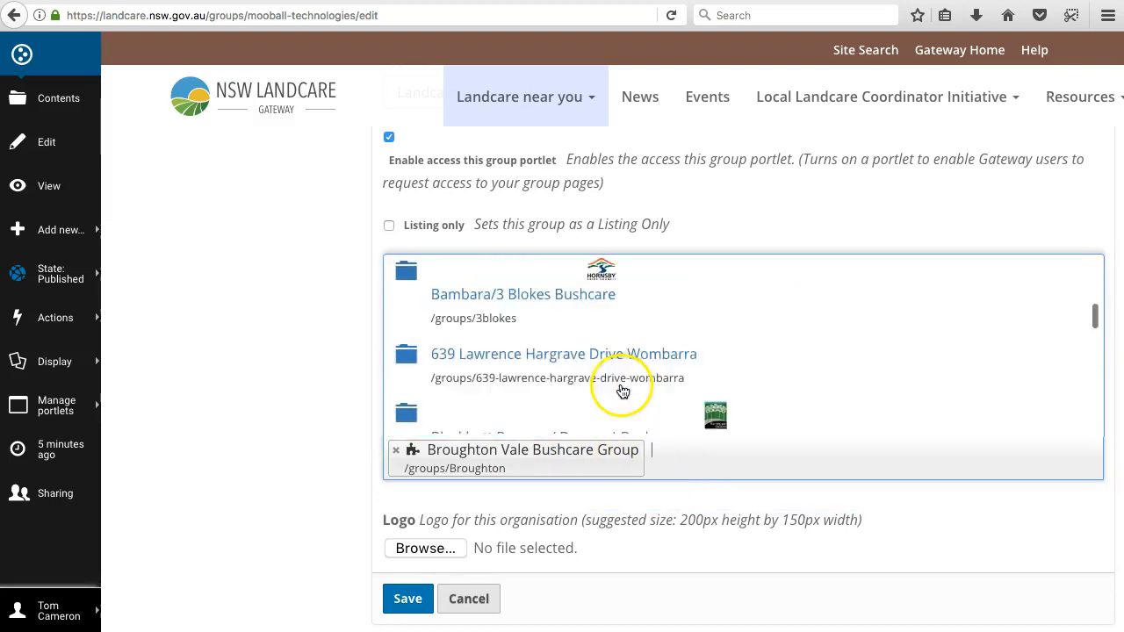
scroll(621, 400, down, 4)
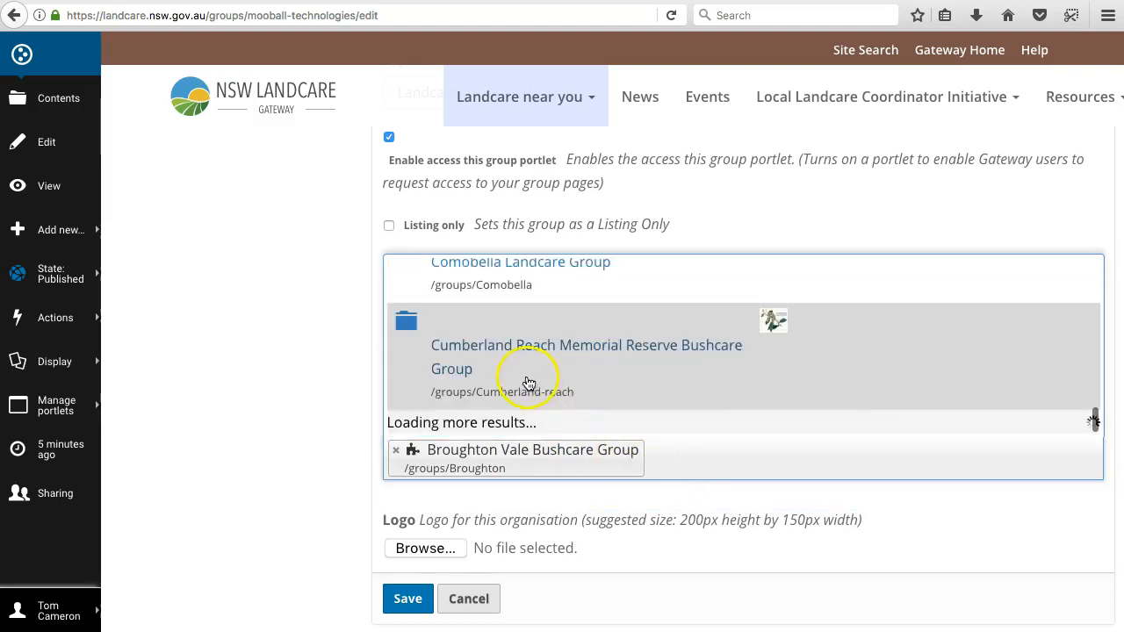
click(517, 359)
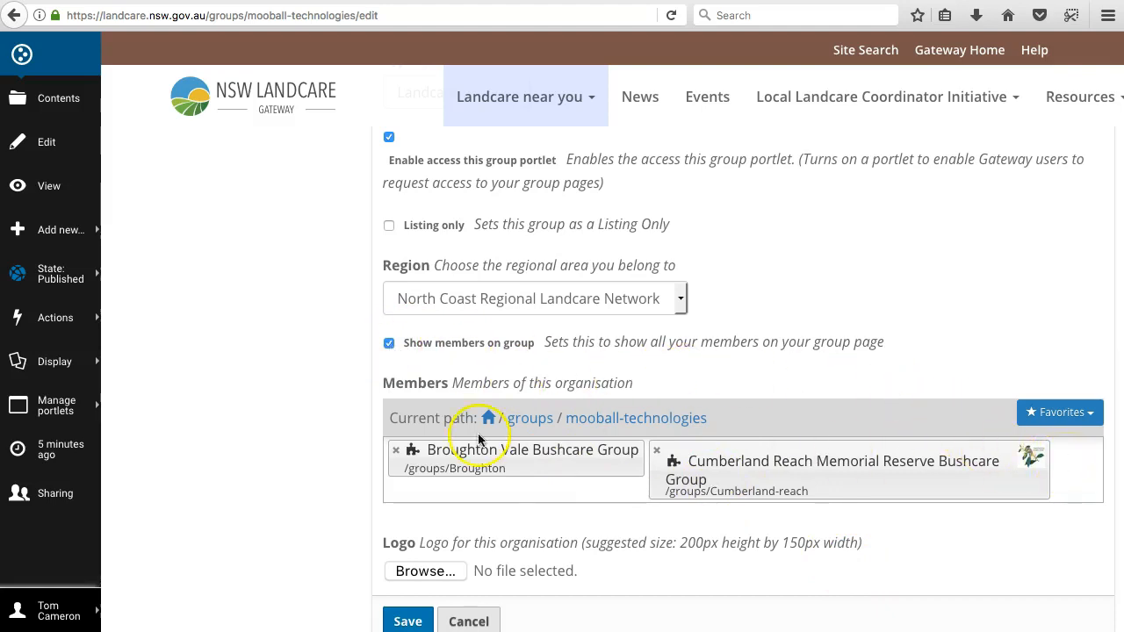
scroll(275, 432, down, 3)
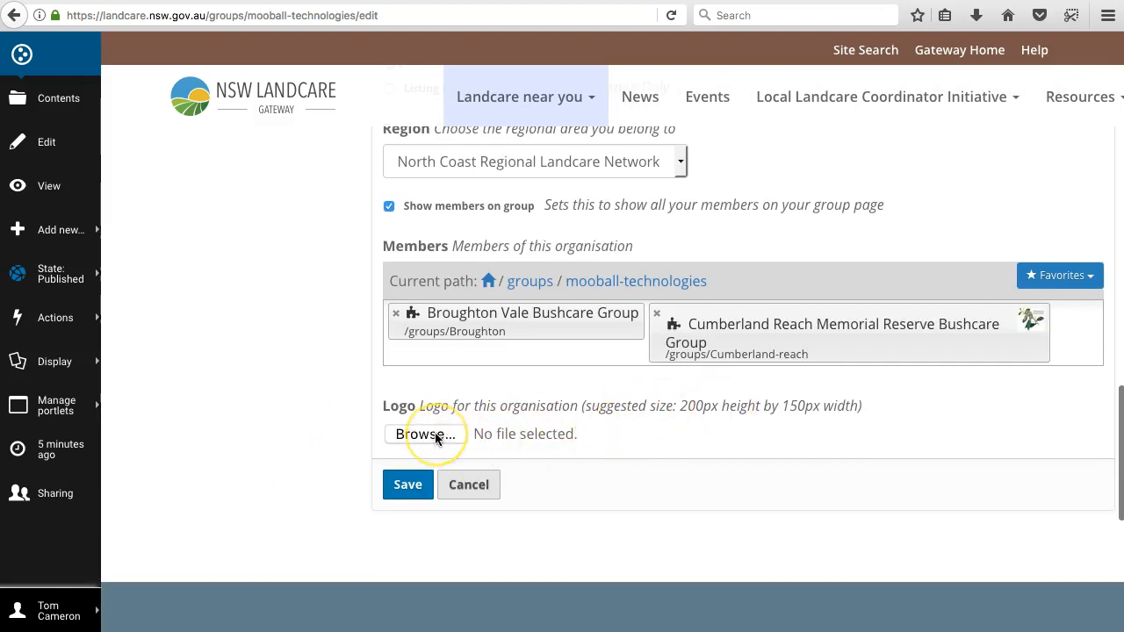
Step: Choose the file mooball-logo.png as the logo for the Mooball Technologies organisation
click(317, 404)
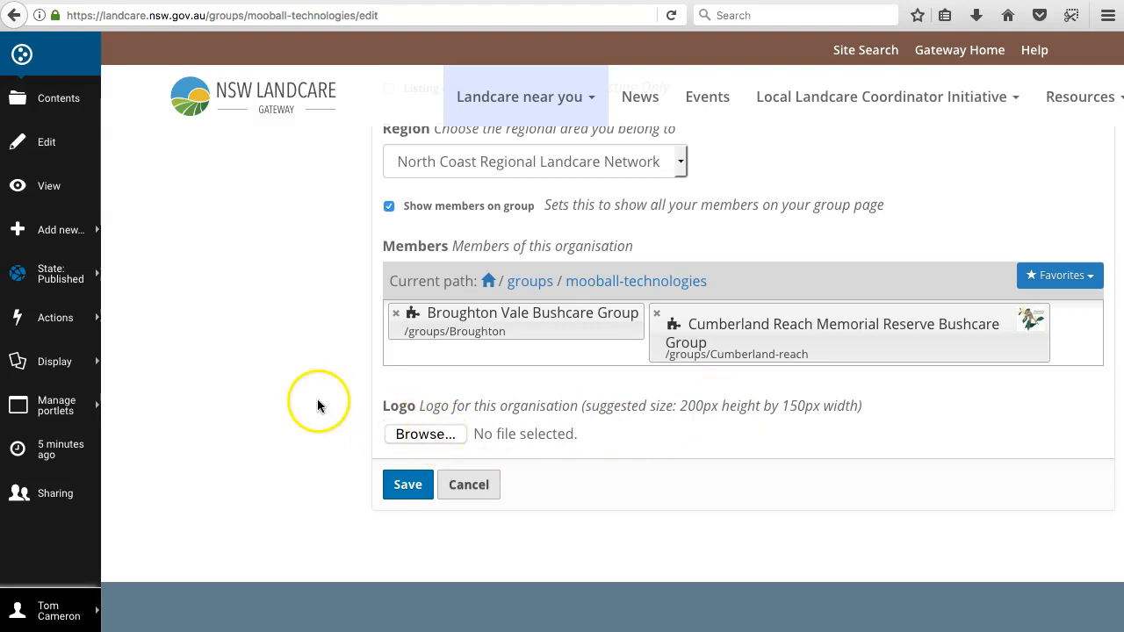
scroll(318, 404, up, 15)
click(240, 254)
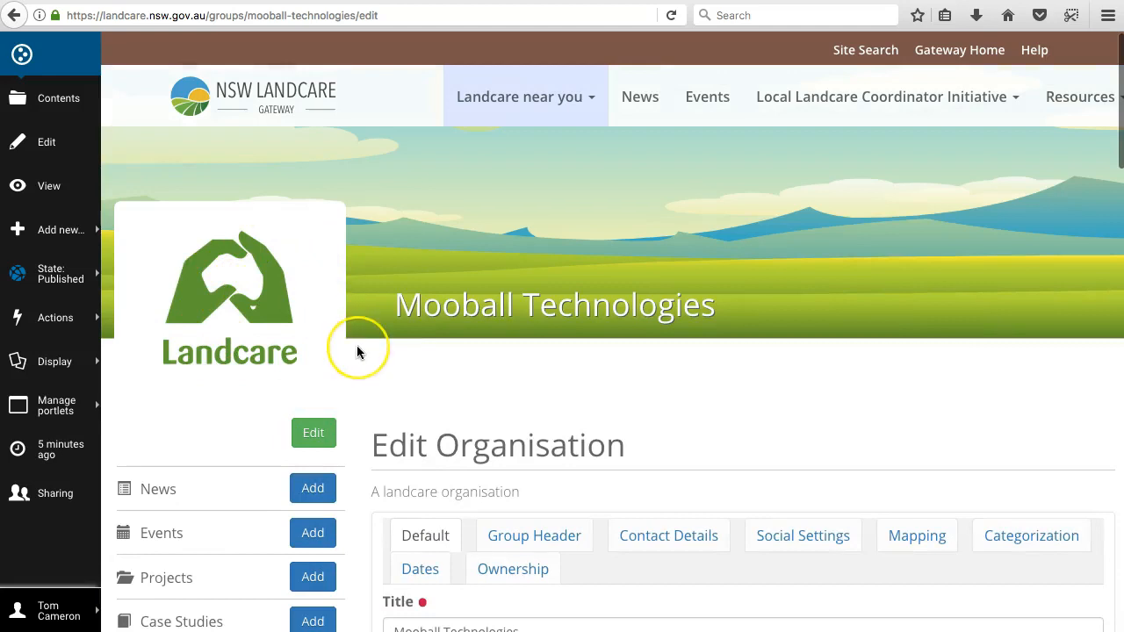
scroll(357, 351, down, 15)
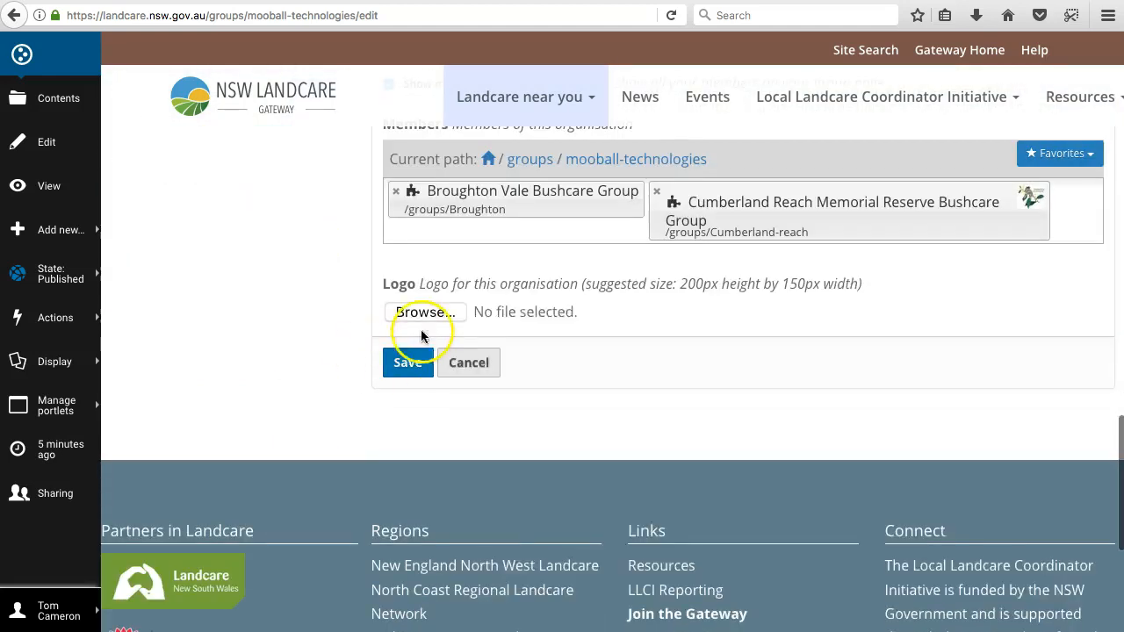
click(425, 313)
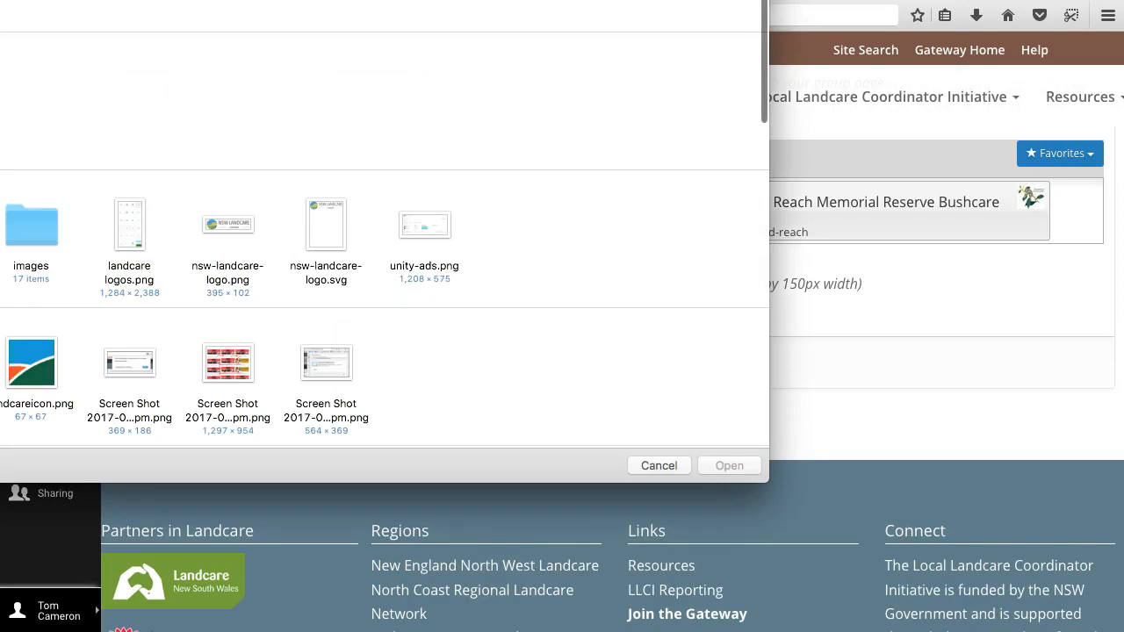
scroll(383, 237, down, 5)
click(35, 88)
click(725, 467)
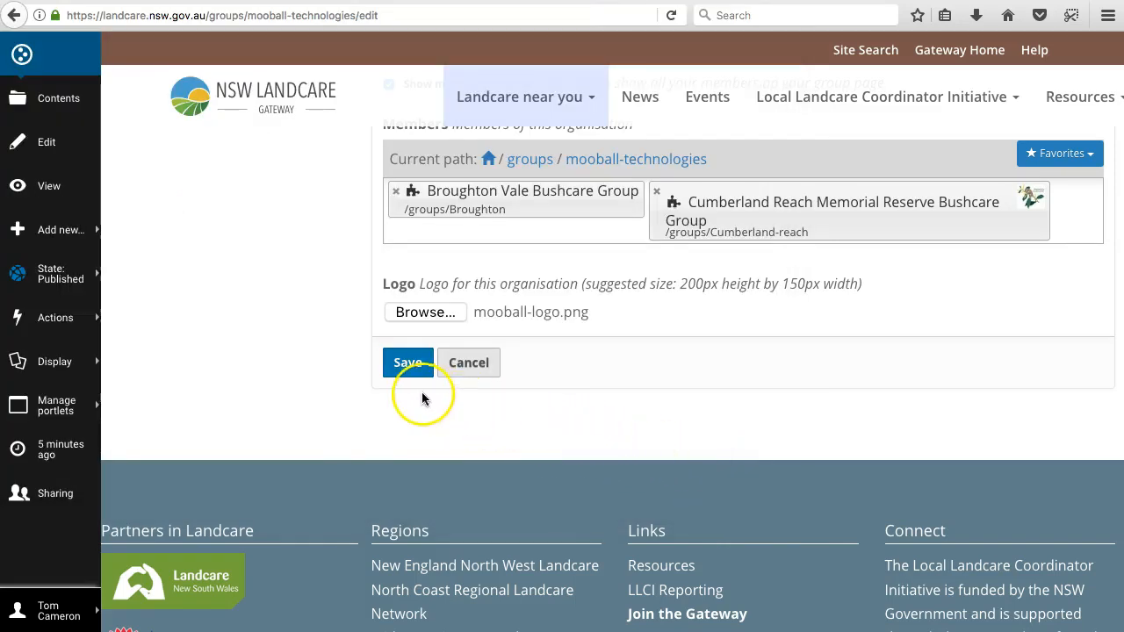
Step: Save the organisation's edited details and review the group page's logo, text, news, projects and members
scroll(556, 421, up, 10)
scroll(559, 426, up, 8)
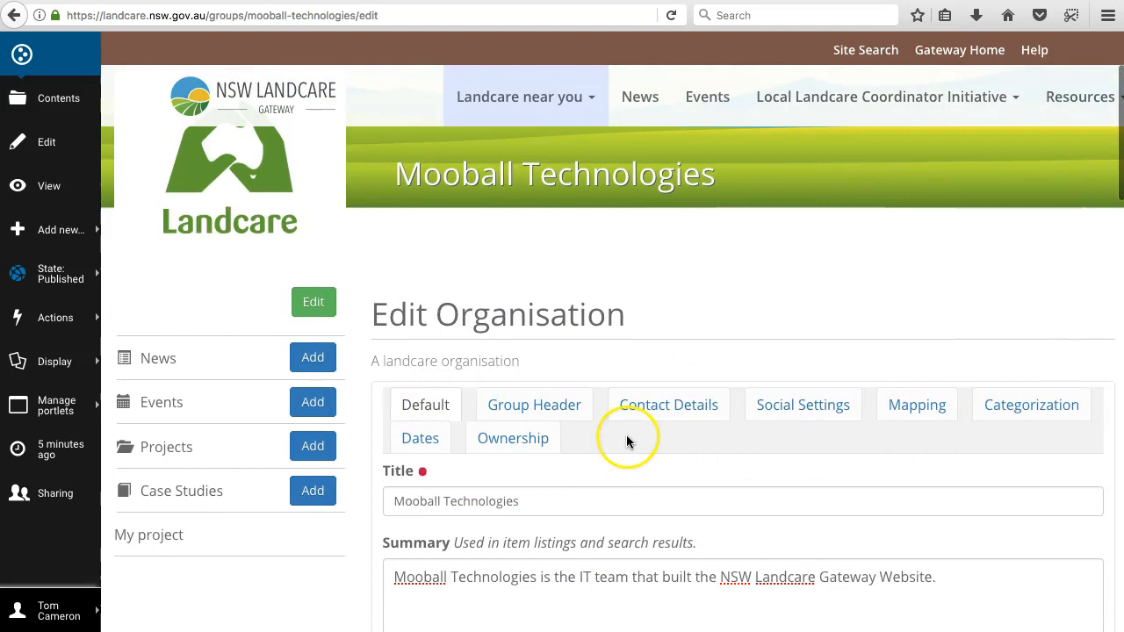
scroll(364, 491, down, 8)
scroll(364, 492, down, 5)
click(407, 512)
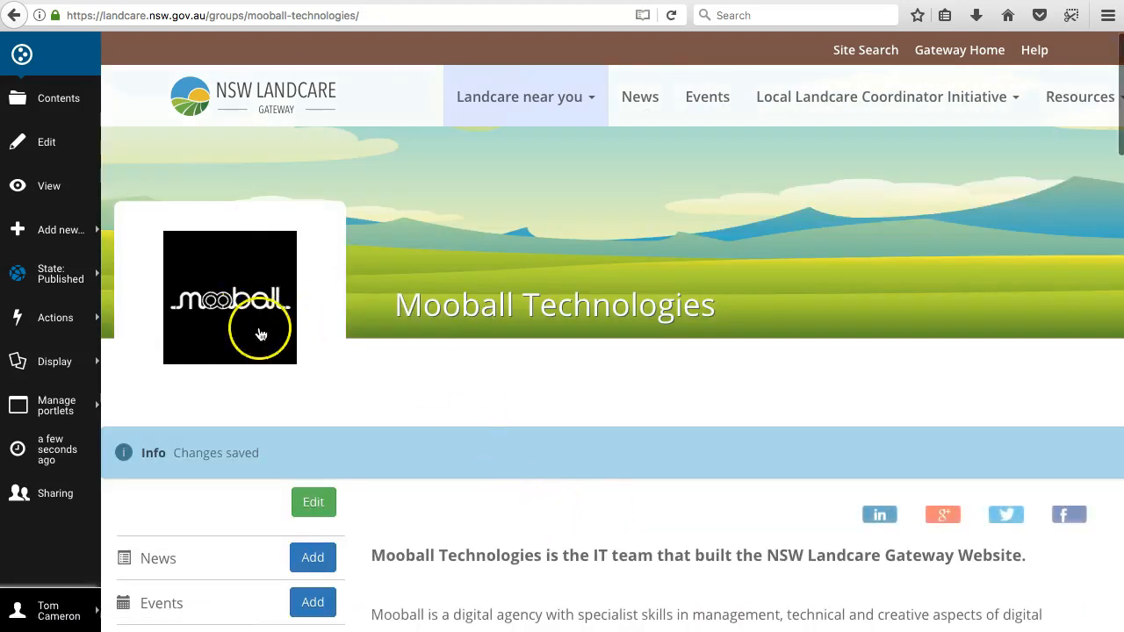
scroll(525, 466, down, 5)
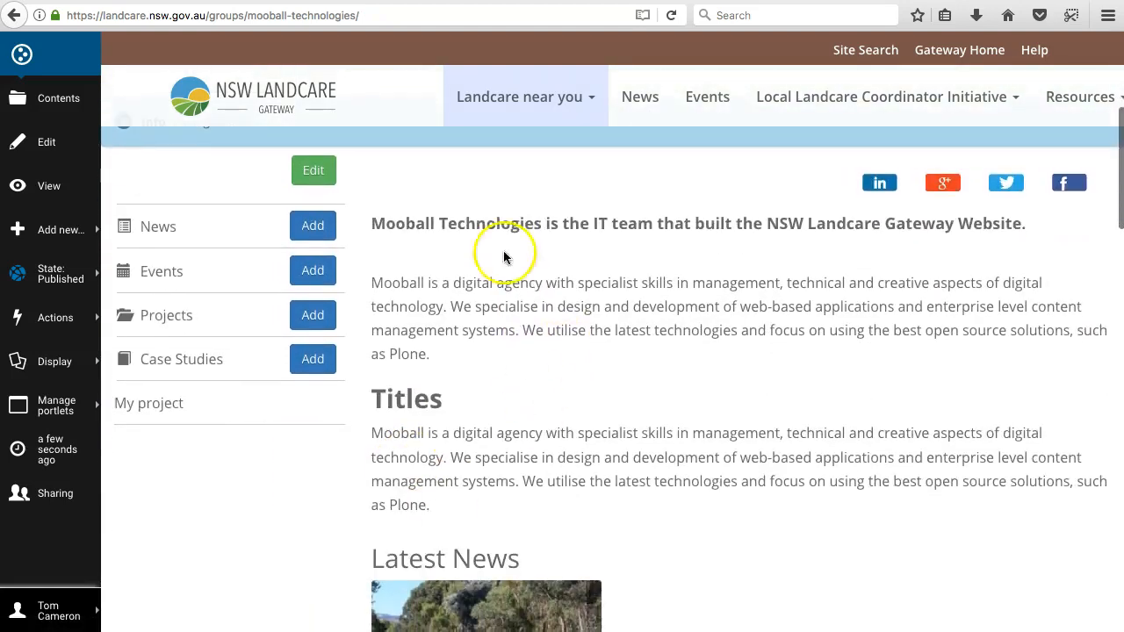
scroll(669, 433, down, 10)
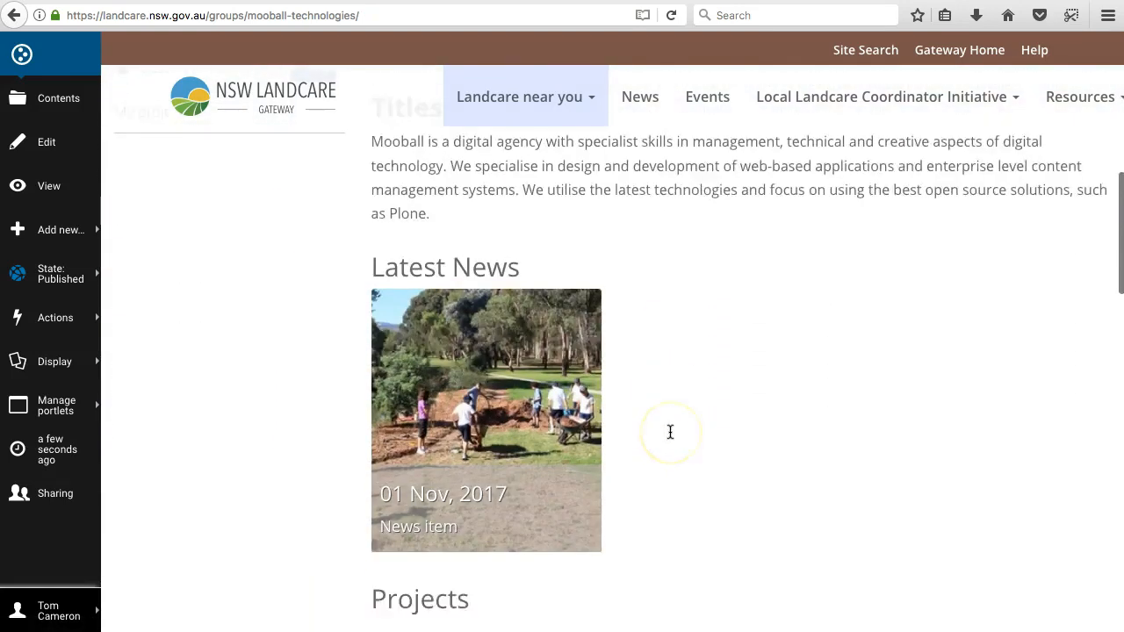
scroll(567, 476, down, 2)
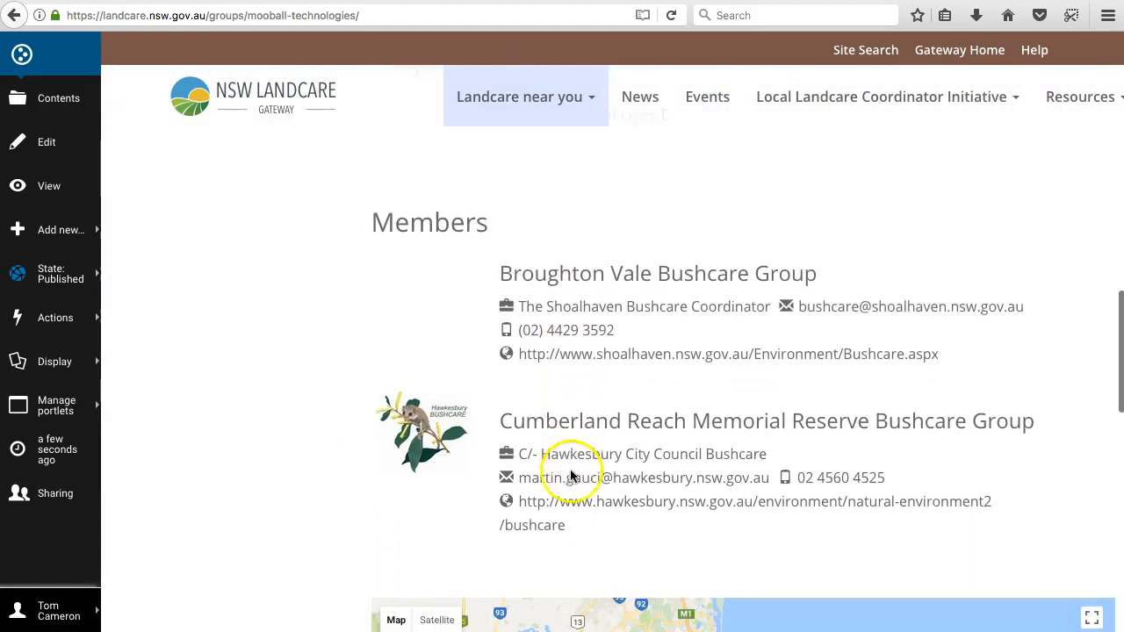
scroll(579, 418, up, 3)
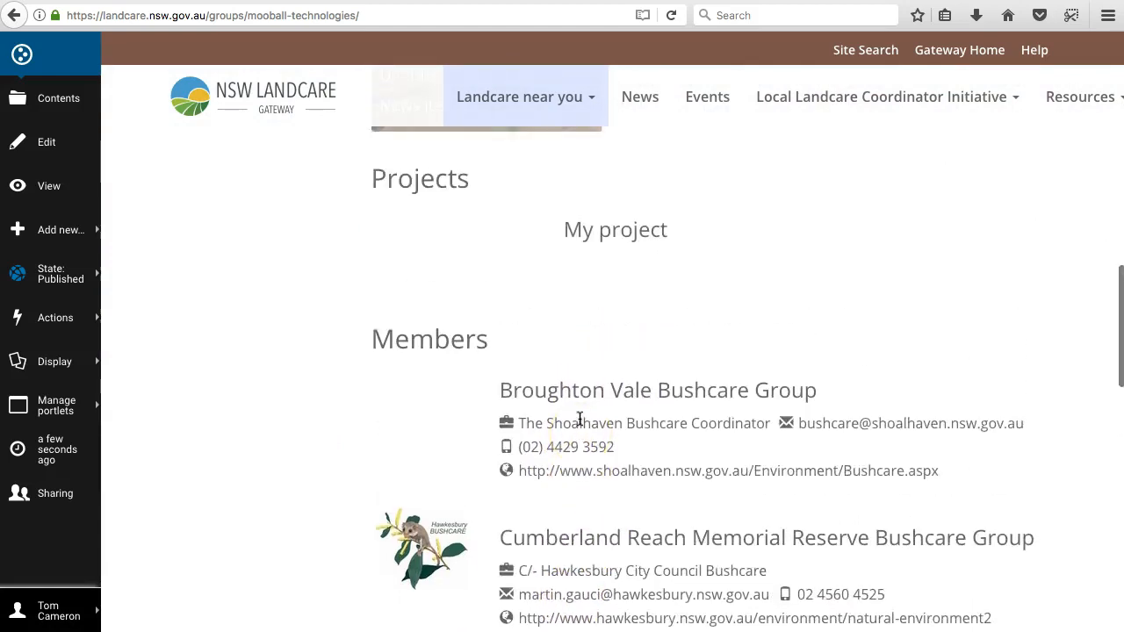
scroll(588, 386, up, 12)
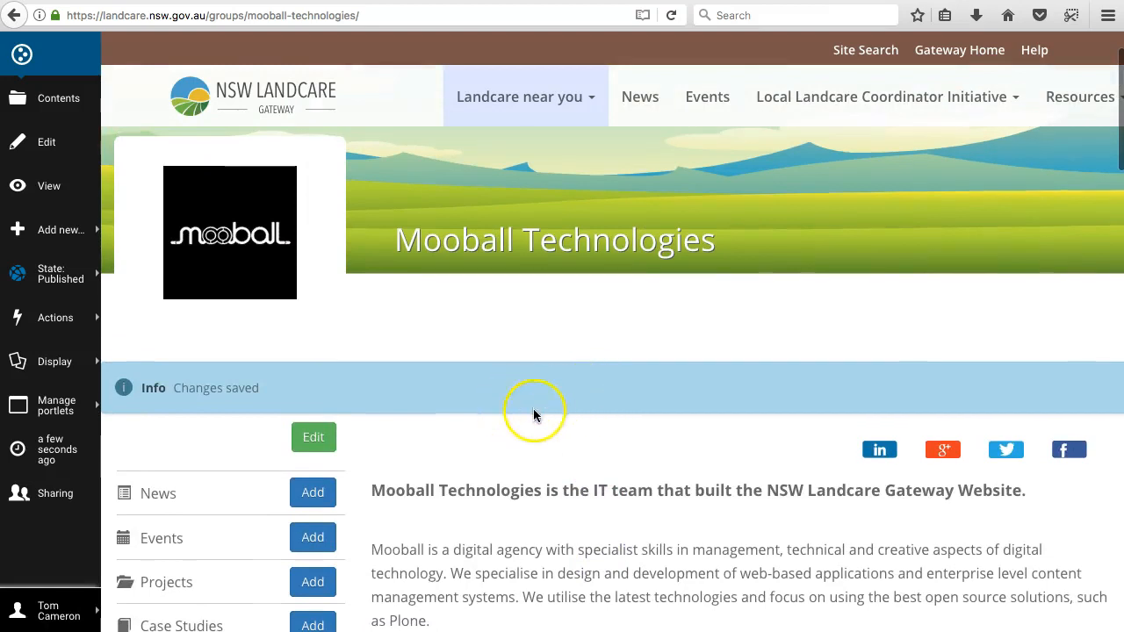
Step: Reopen the group for editing and choose mtwarning.jpg as its header image
click(313, 436)
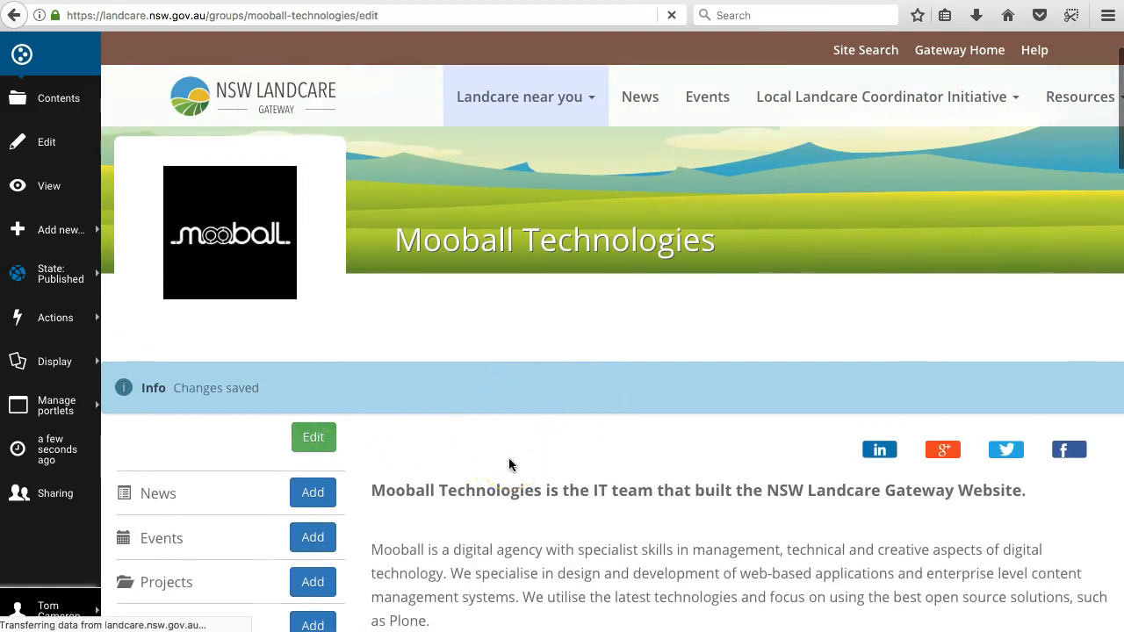
scroll(562, 456, down, 5)
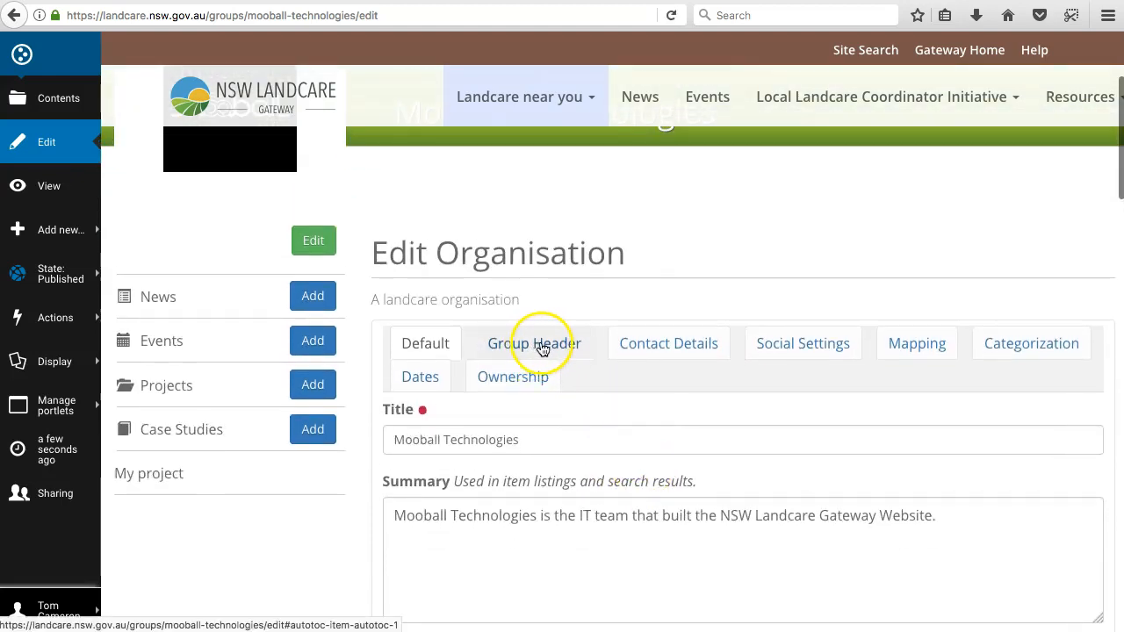
click(543, 347)
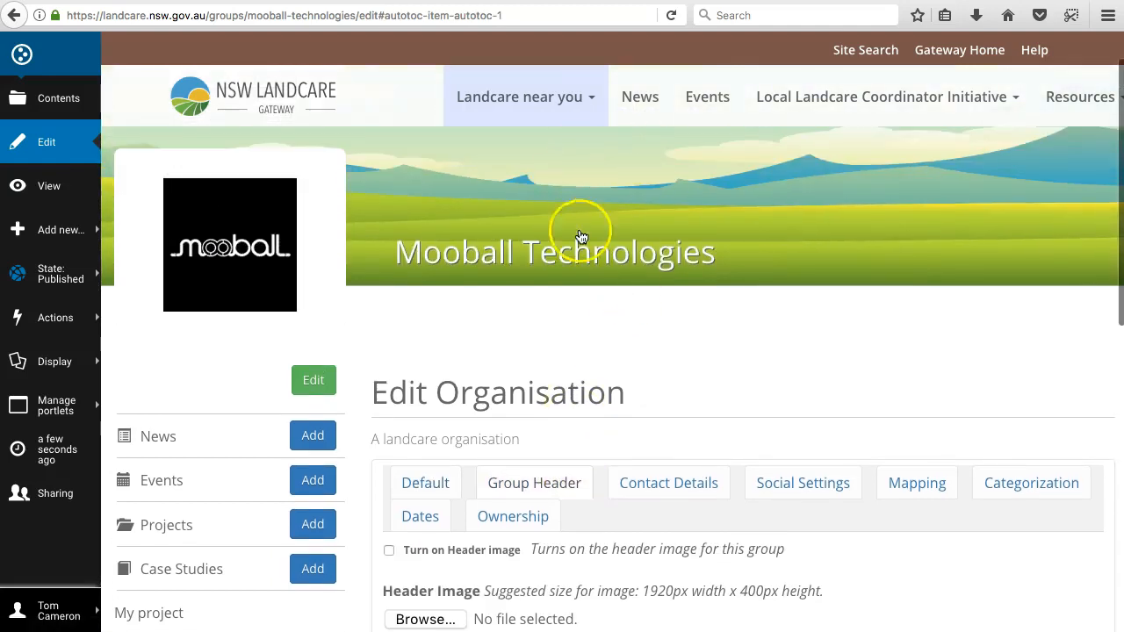
scroll(572, 293, down, 3)
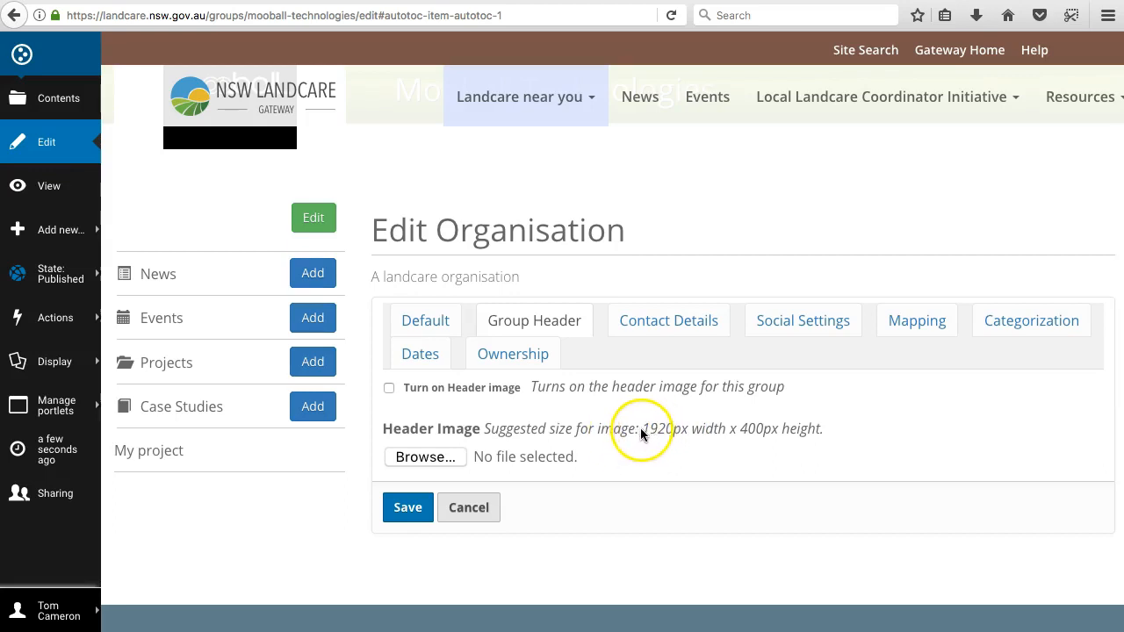
click(442, 458)
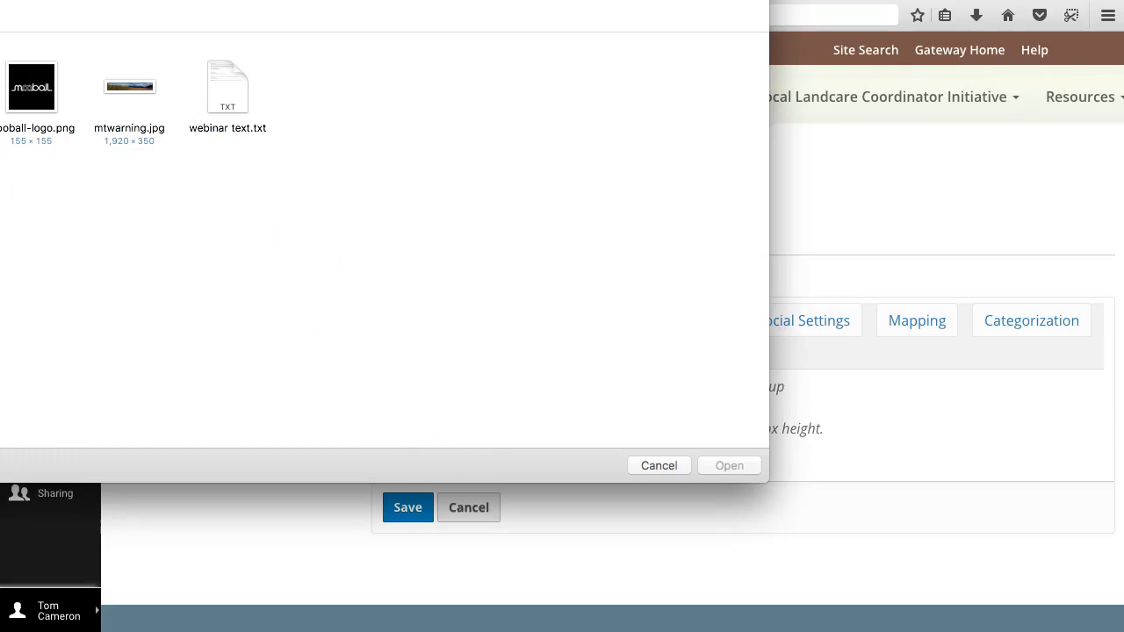
click(132, 91)
click(740, 464)
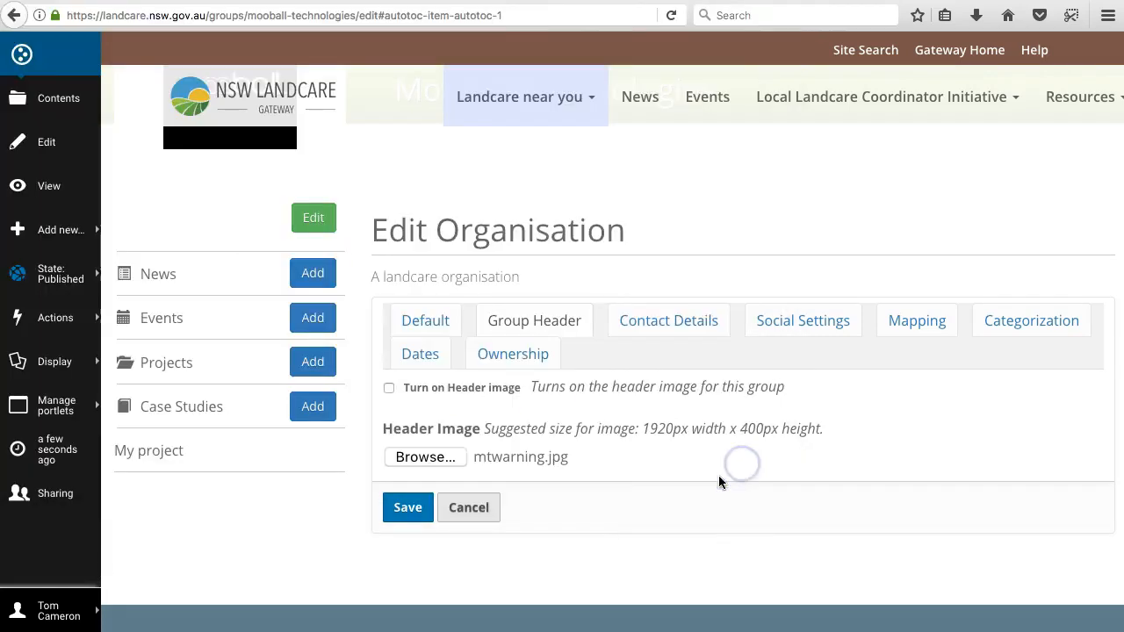
Step: Turn on the header image for the group and save the changes
click(390, 388)
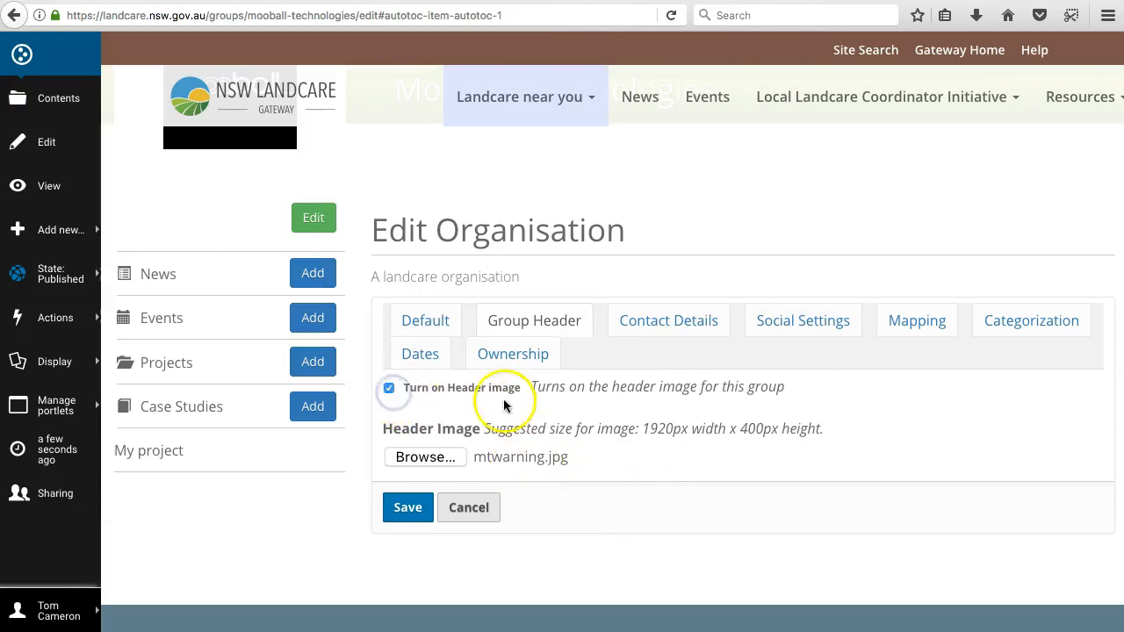
click(428, 519)
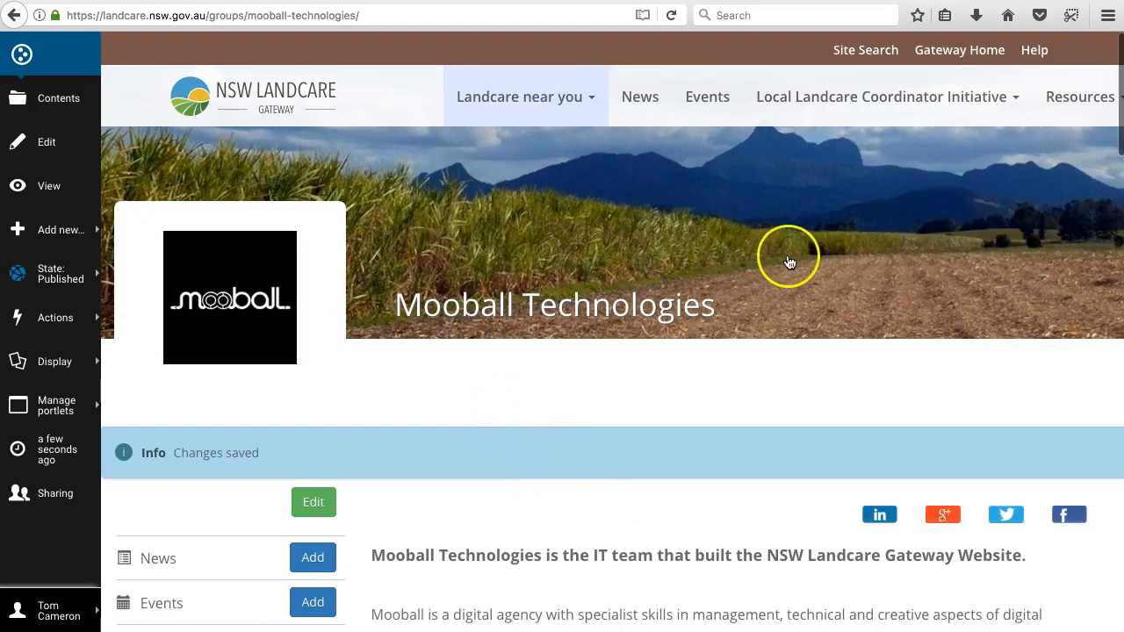
scroll(669, 290, down, 3)
scroll(668, 294, up, 3)
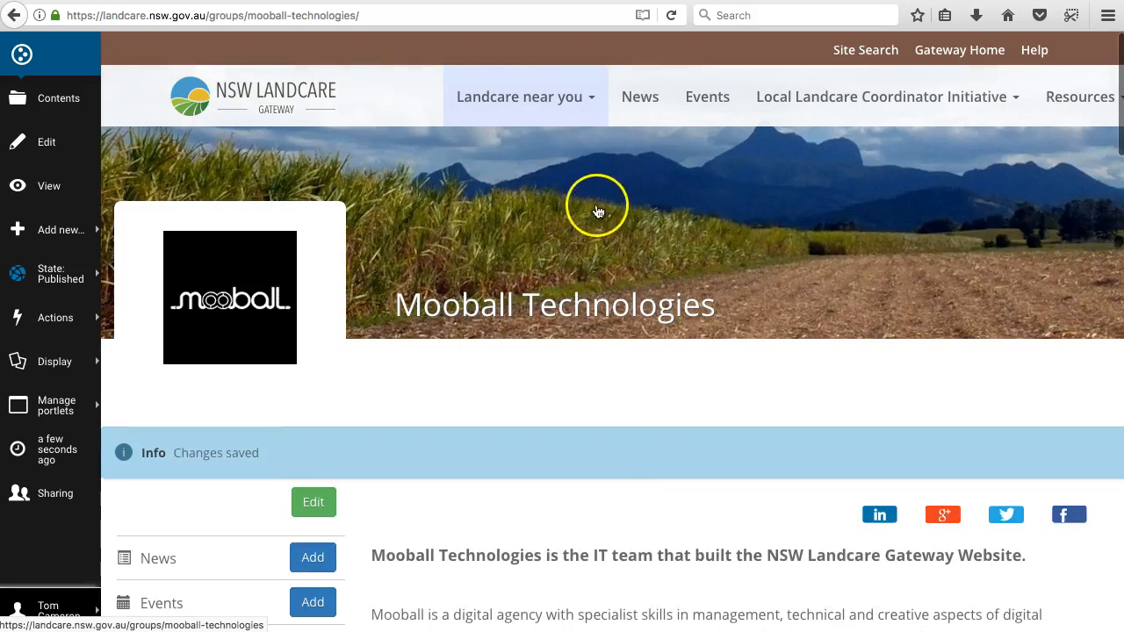
Step: Reopen the group for editing and enter the organisation's postal address in its contact details
scroll(573, 256, down, 3)
click(316, 295)
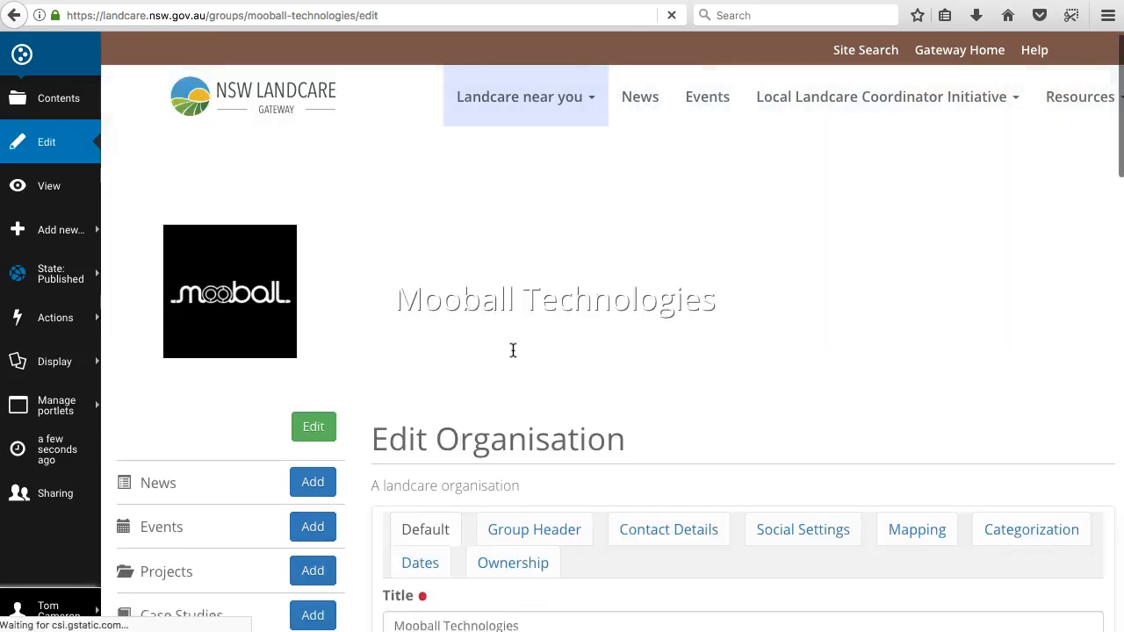
scroll(693, 425, down, 2)
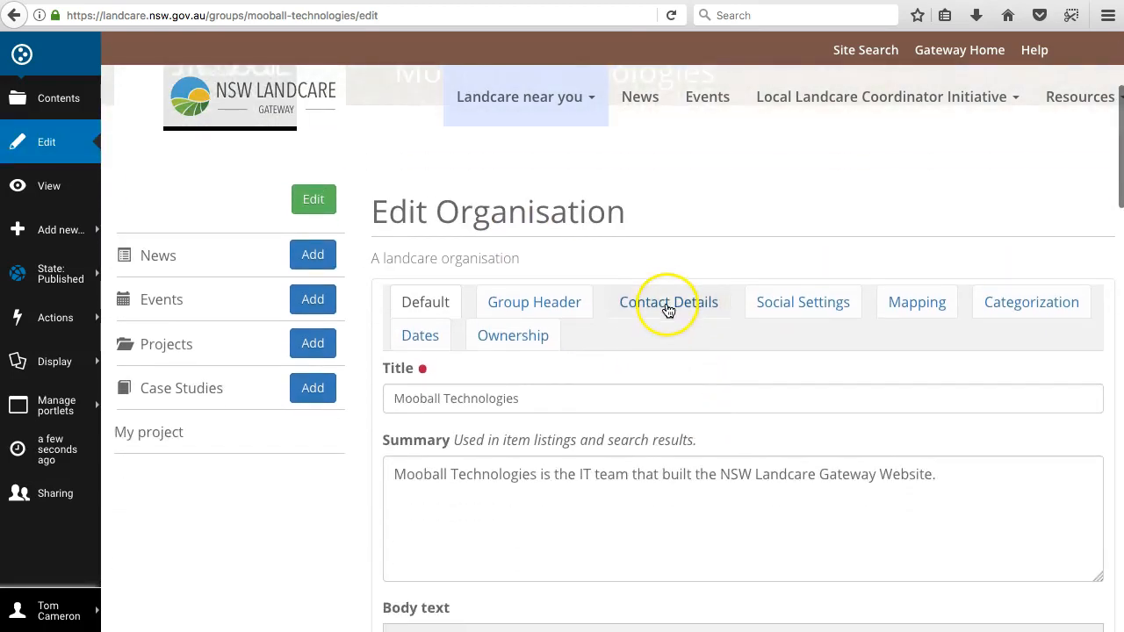
click(667, 304)
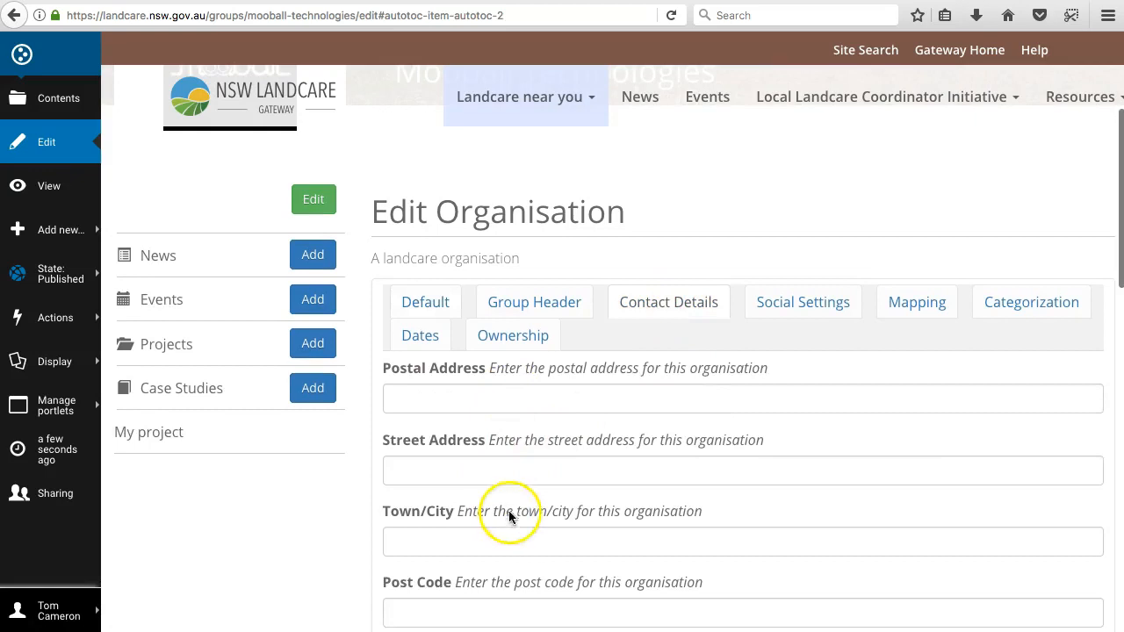
scroll(537, 483, up, 2)
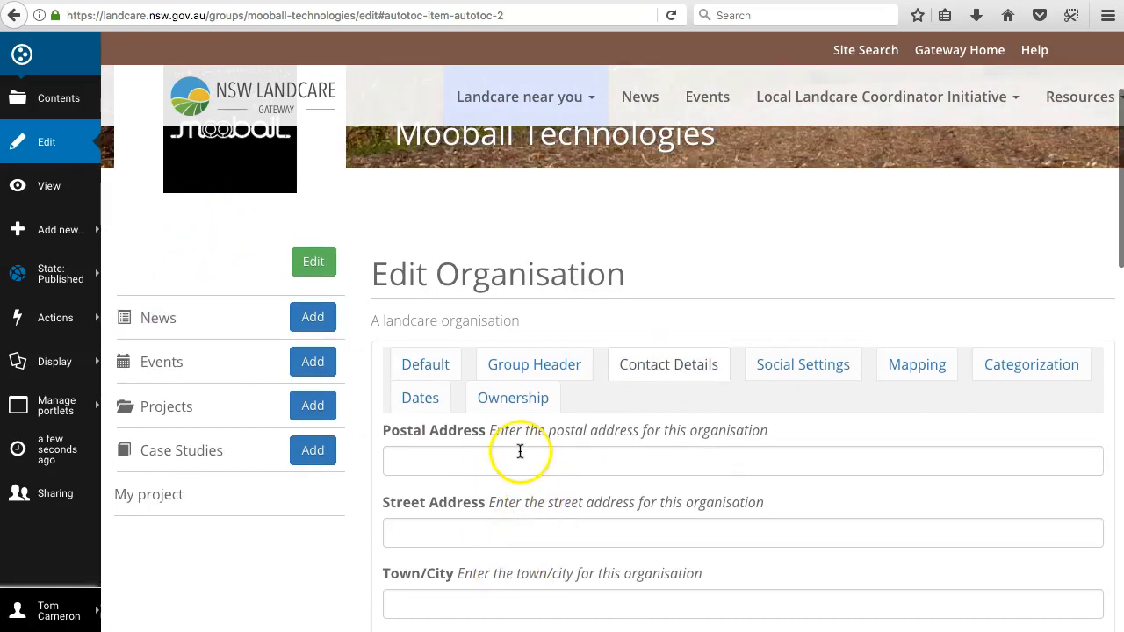
scroll(520, 451, down, 2)
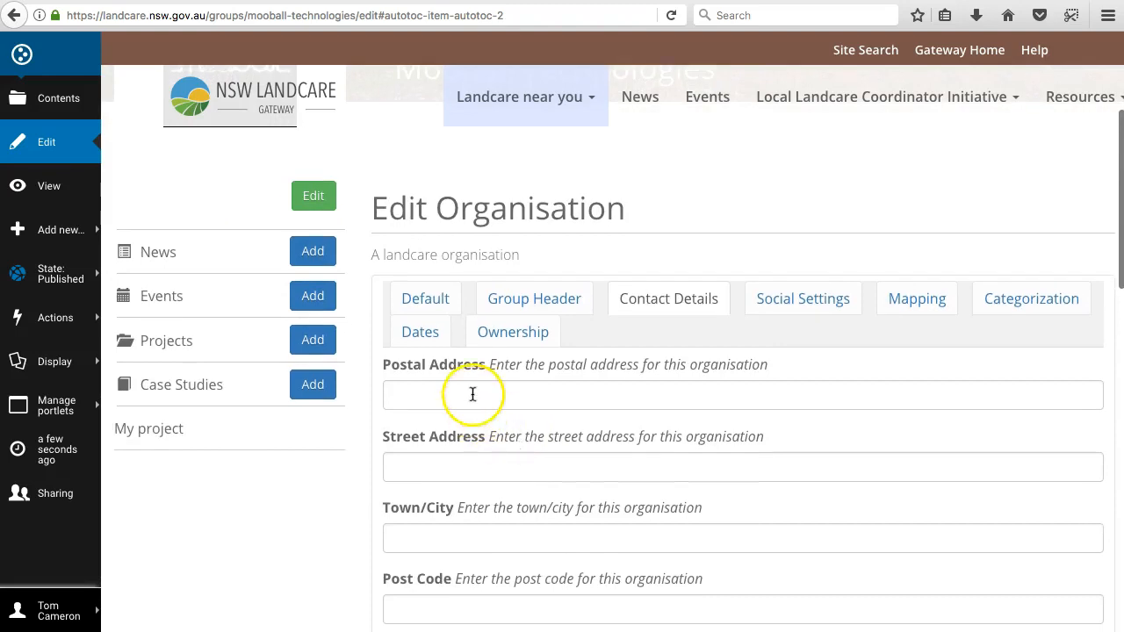
click(472, 394)
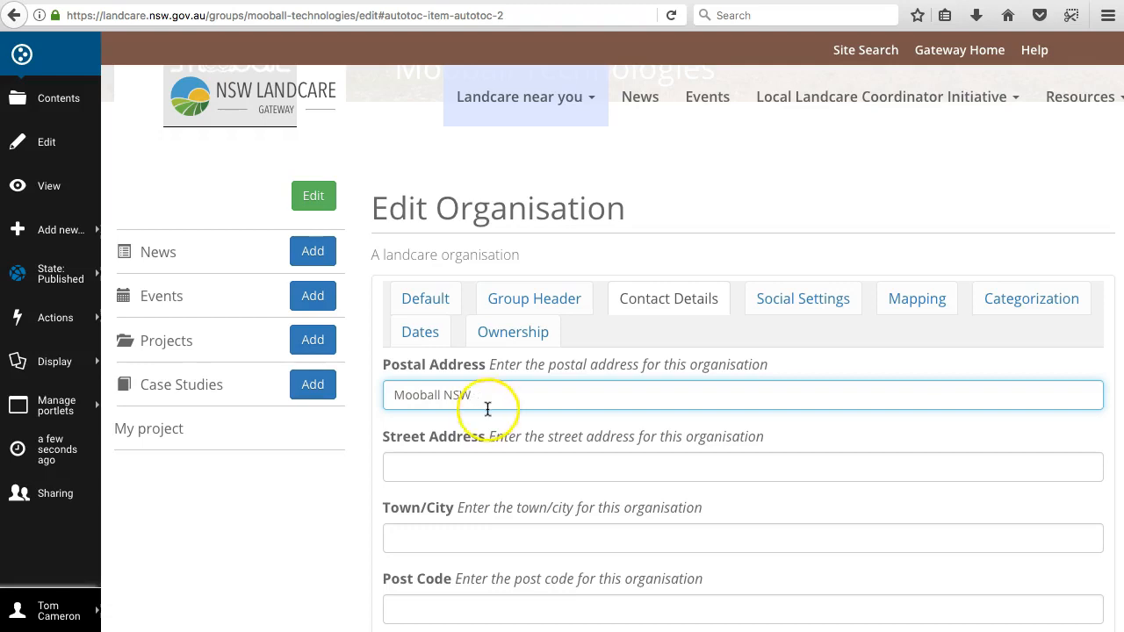
Step: Copy the postal address text into the organisation's Town/City field
drag(487, 394, 352, 392)
key(ctrl+c)
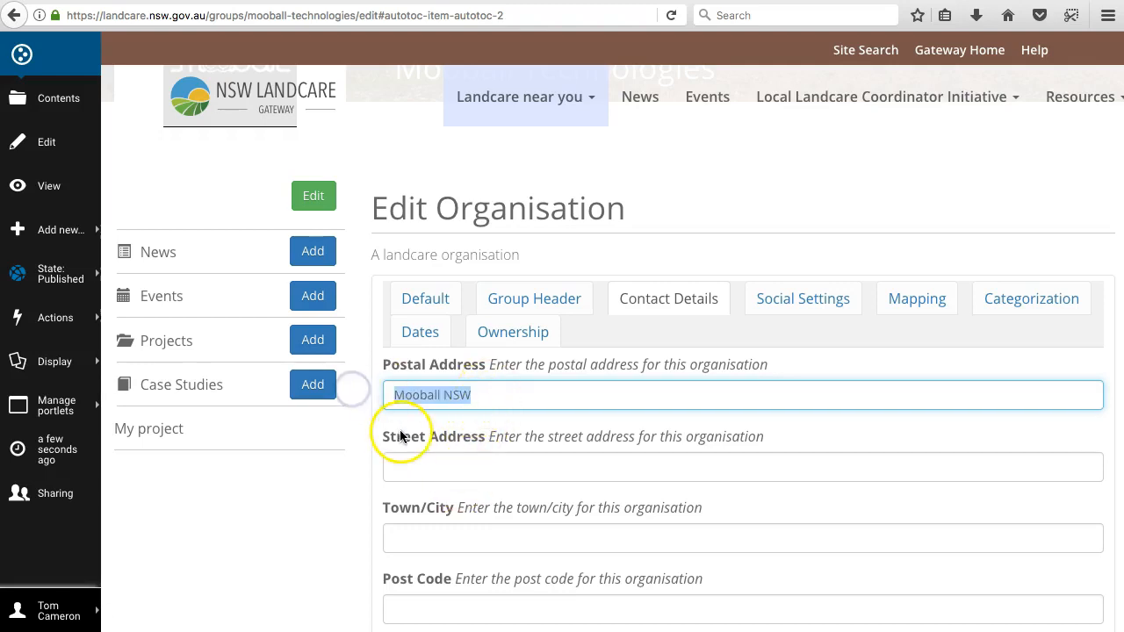
click(448, 467)
click(424, 537)
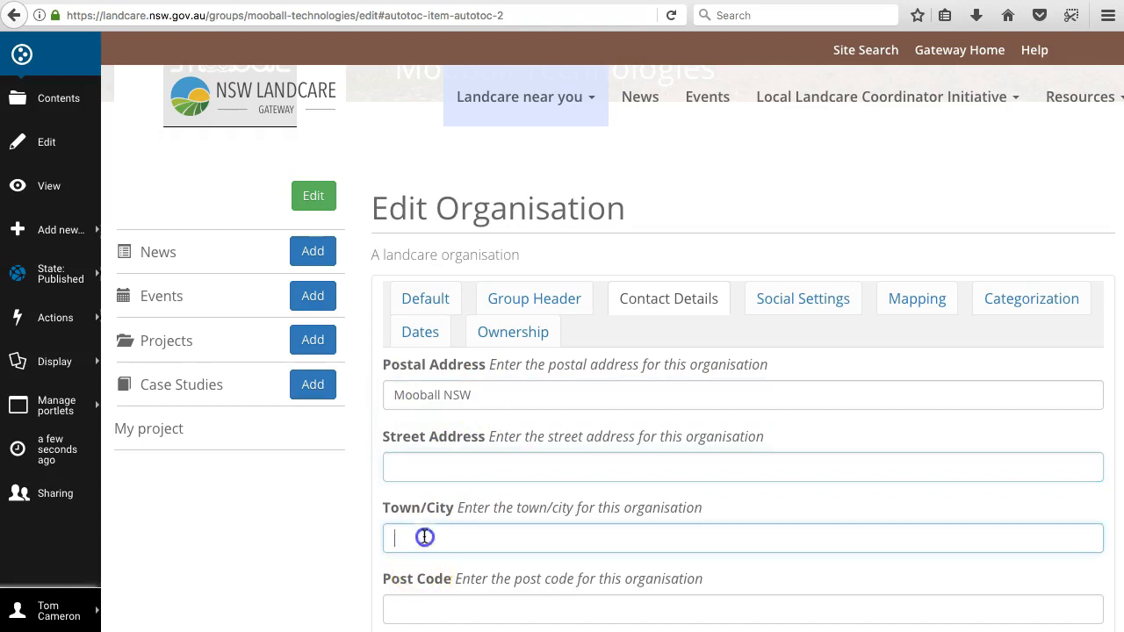
key(ctrl+v)
scroll(466, 534, down, 4)
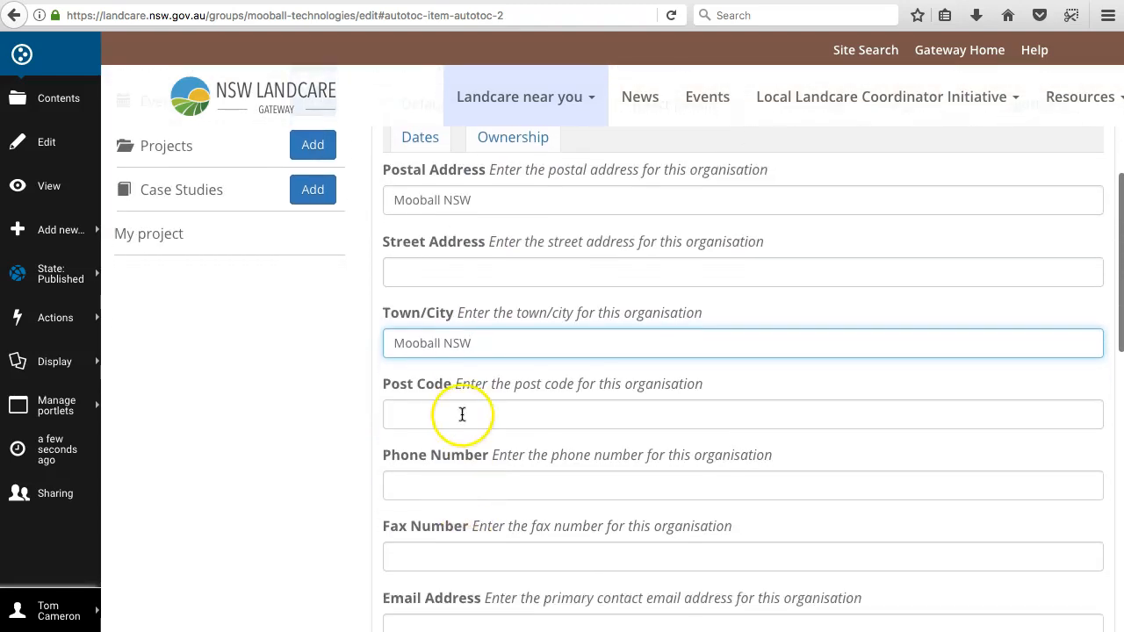
scroll(456, 421, down, 2)
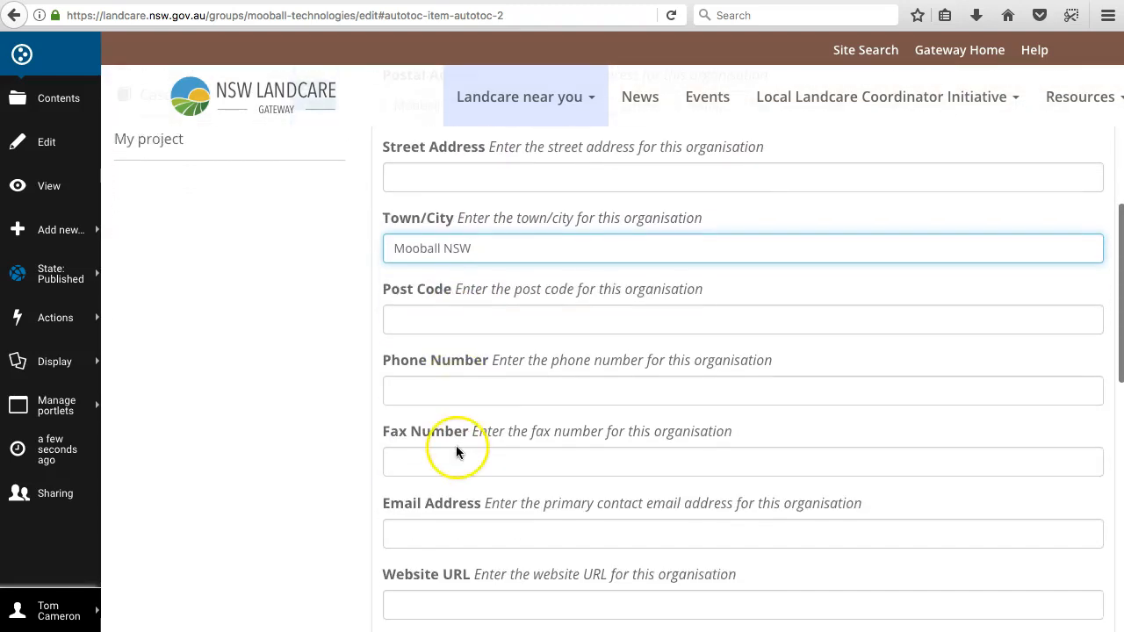
scroll(448, 451, down, 3)
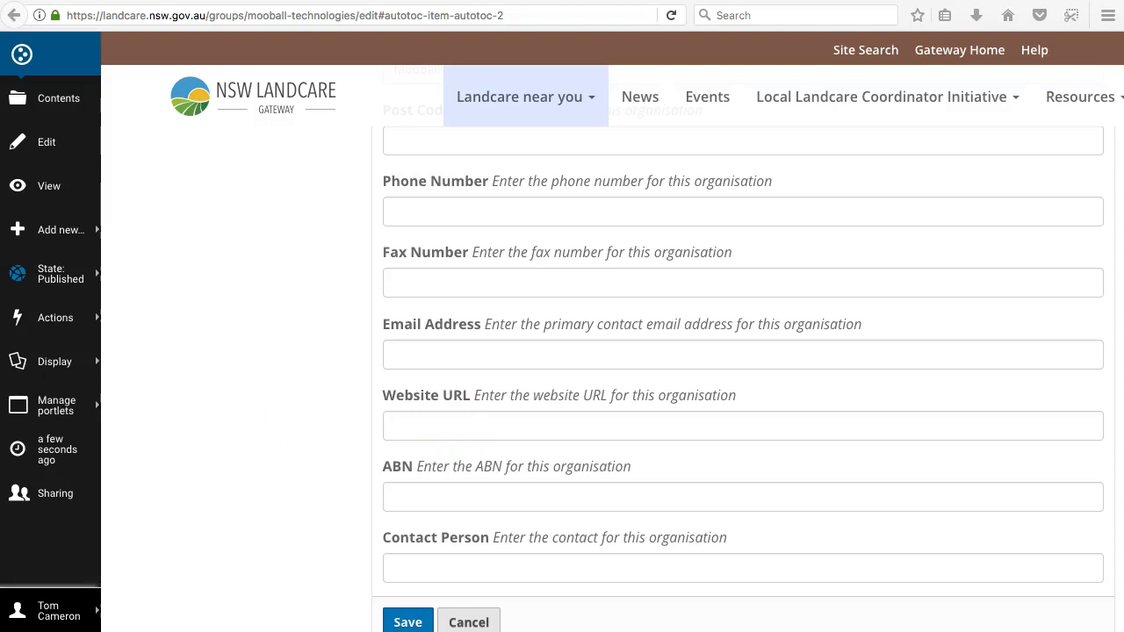
click(438, 428)
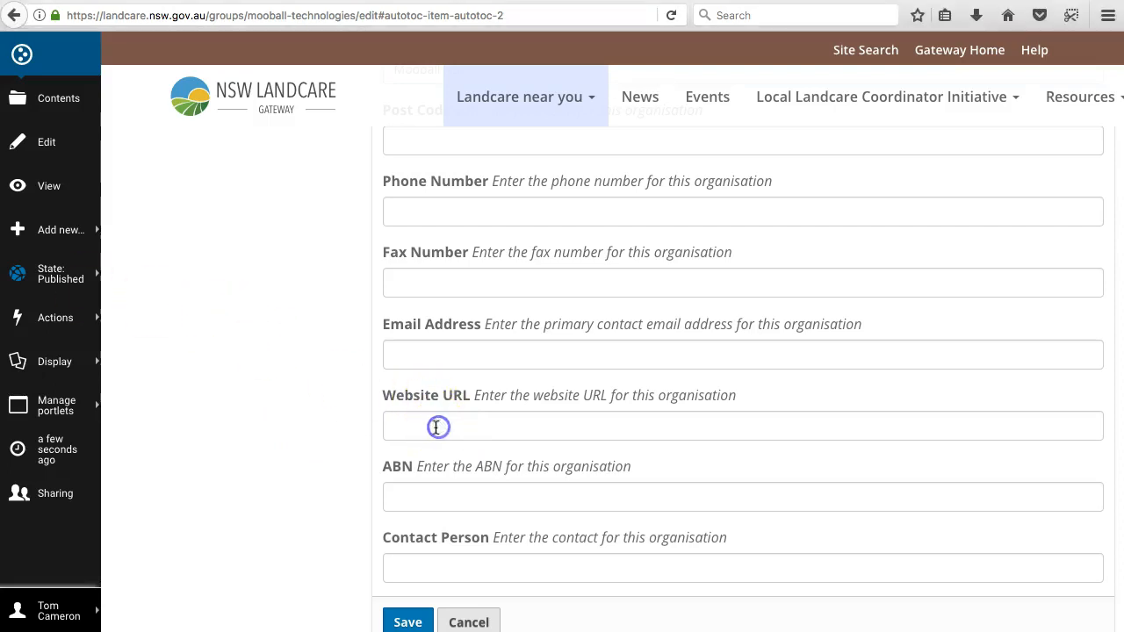
text(https://mooball.com/)
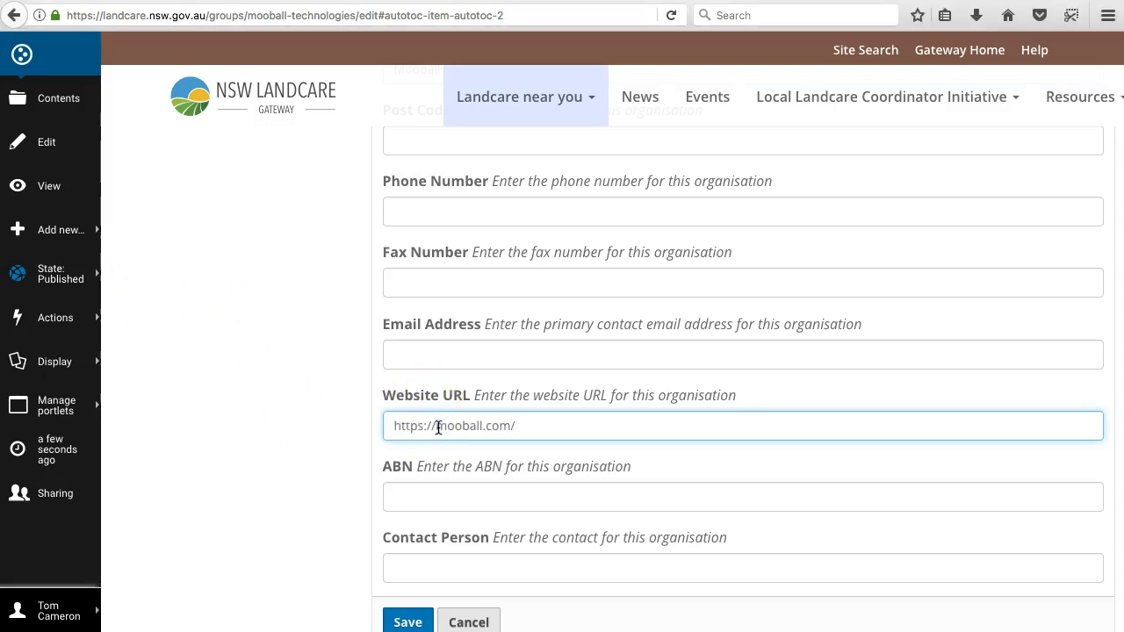
scroll(438, 427, up, 10)
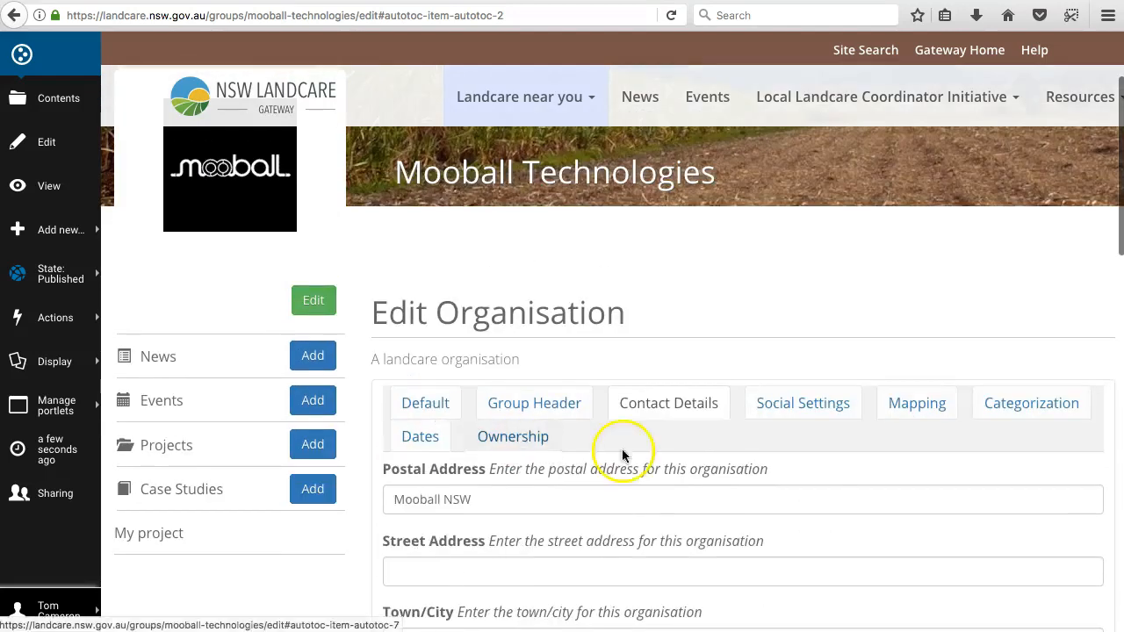
Step: Set the organisation's Twitter ID to mooballtech in the social settings
click(819, 407)
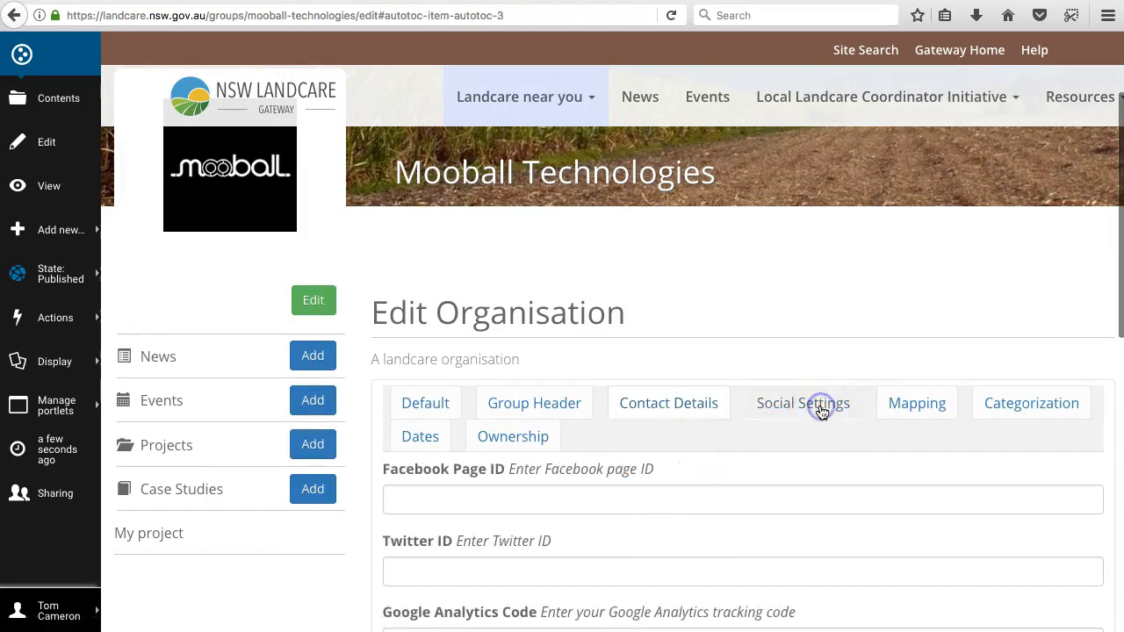
scroll(772, 427, down, 2)
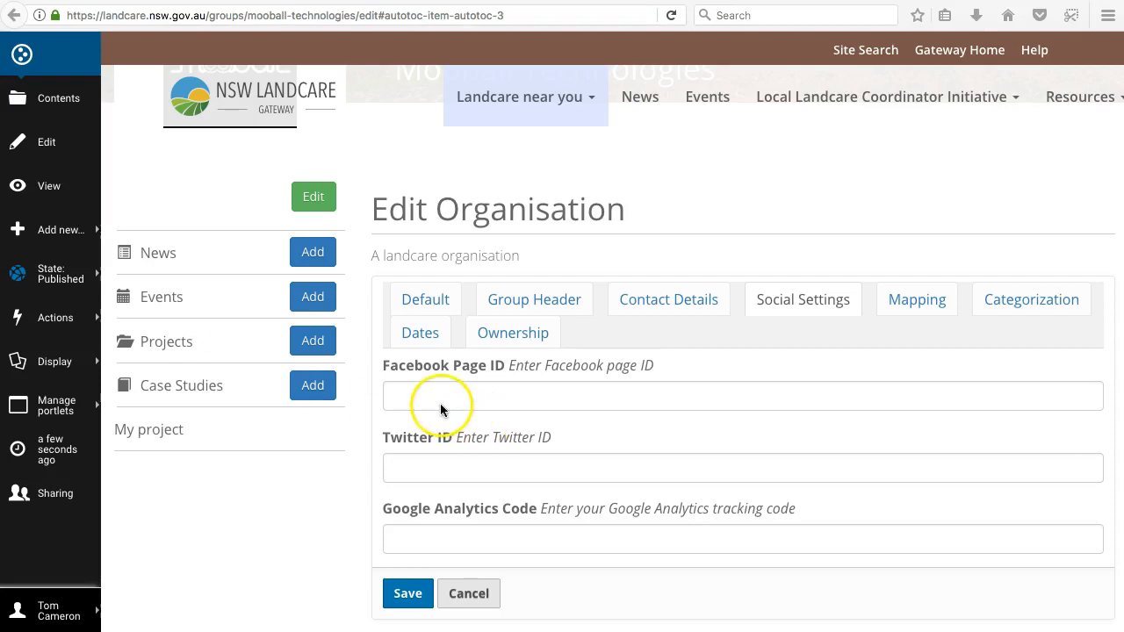
click(441, 469)
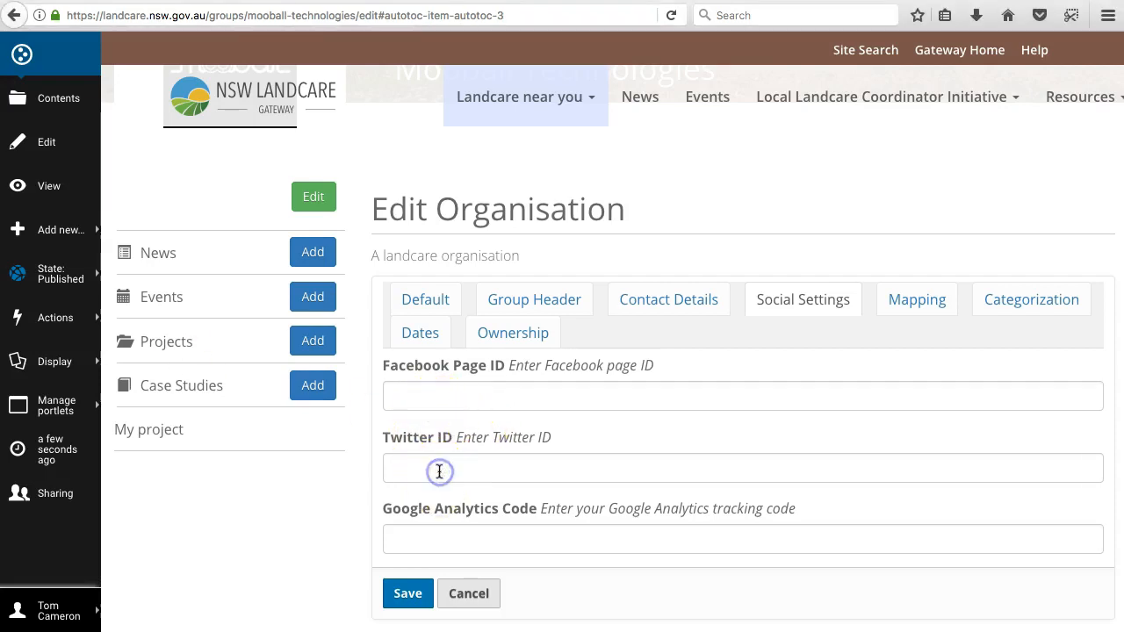
text(mooballtech)
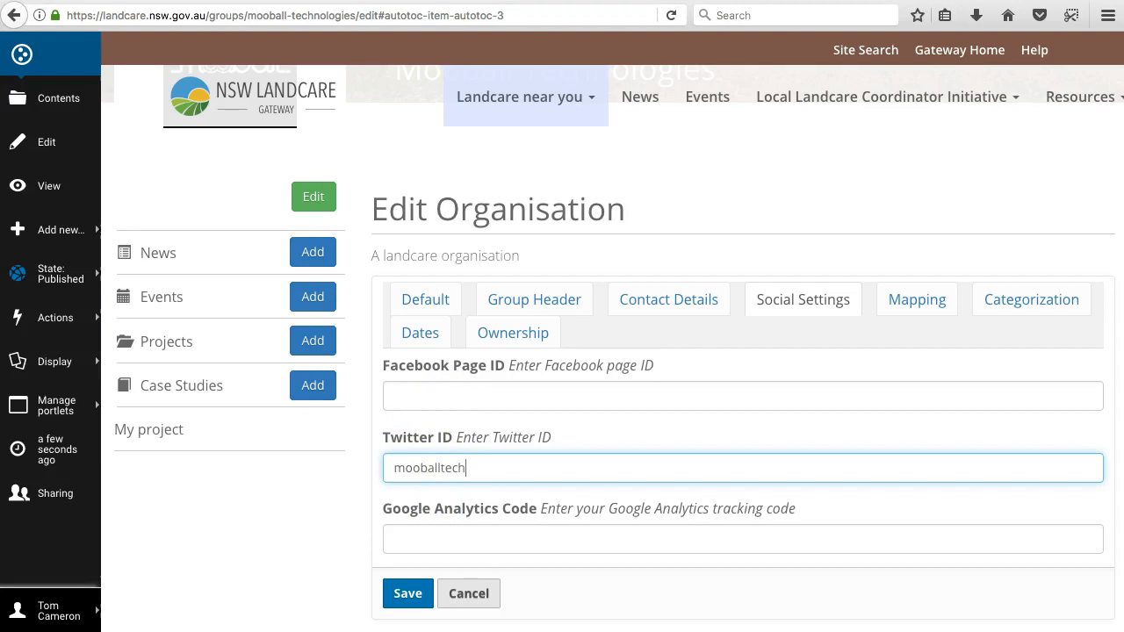
Step: Paste mooballit as the organisation's Facebook page ID and save the changes
key(super+Tab)
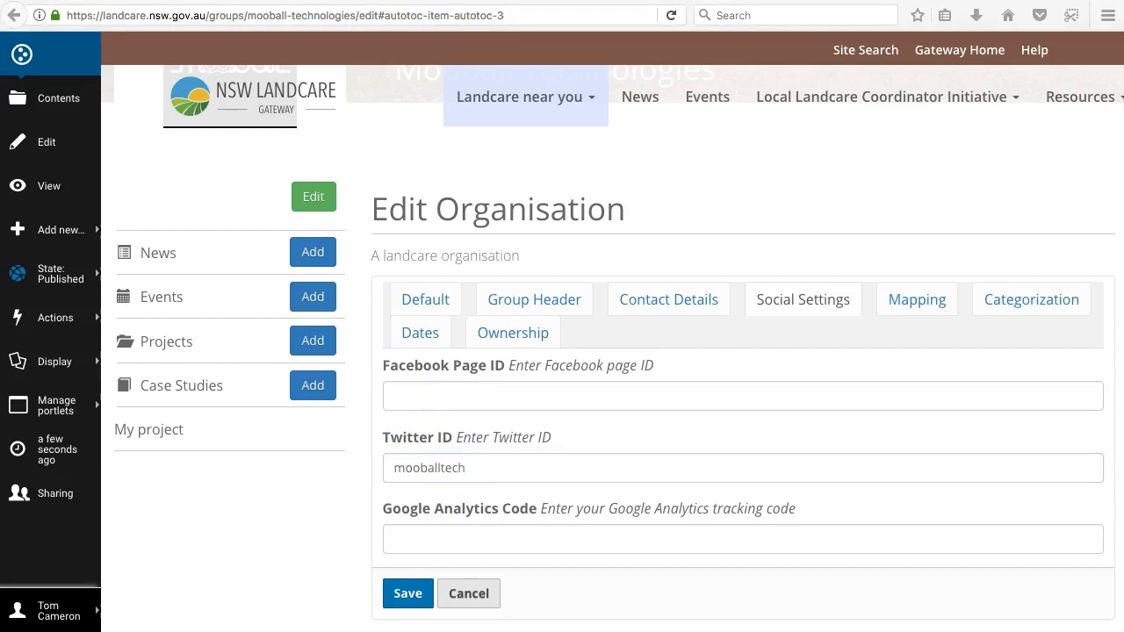
key(super+Tab)
click(416, 396)
text(mooballit)
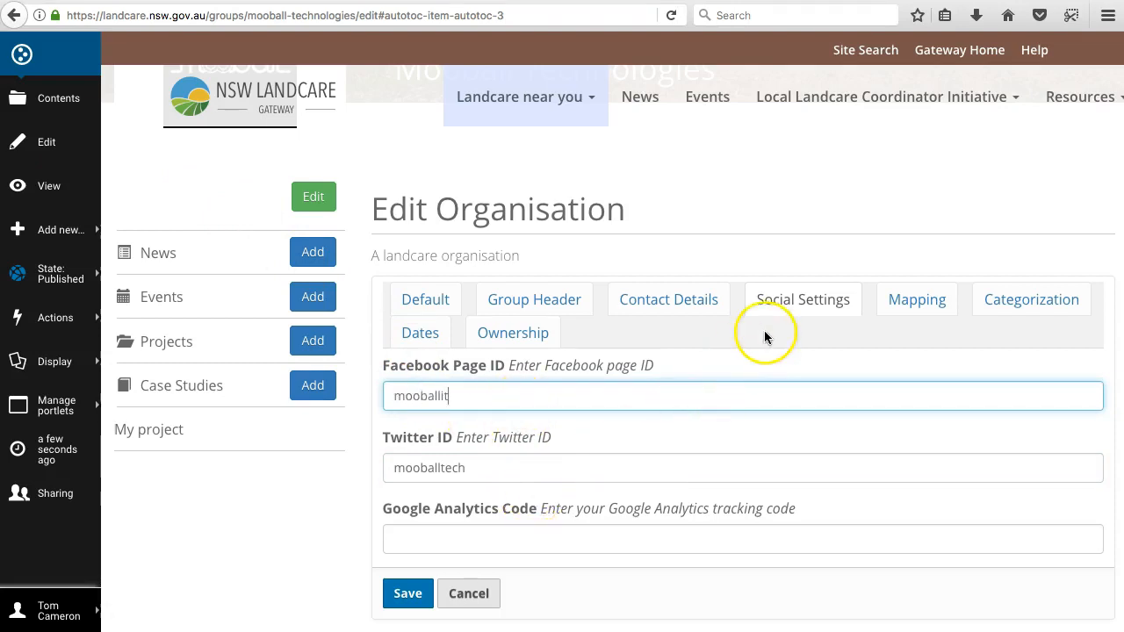
click(415, 594)
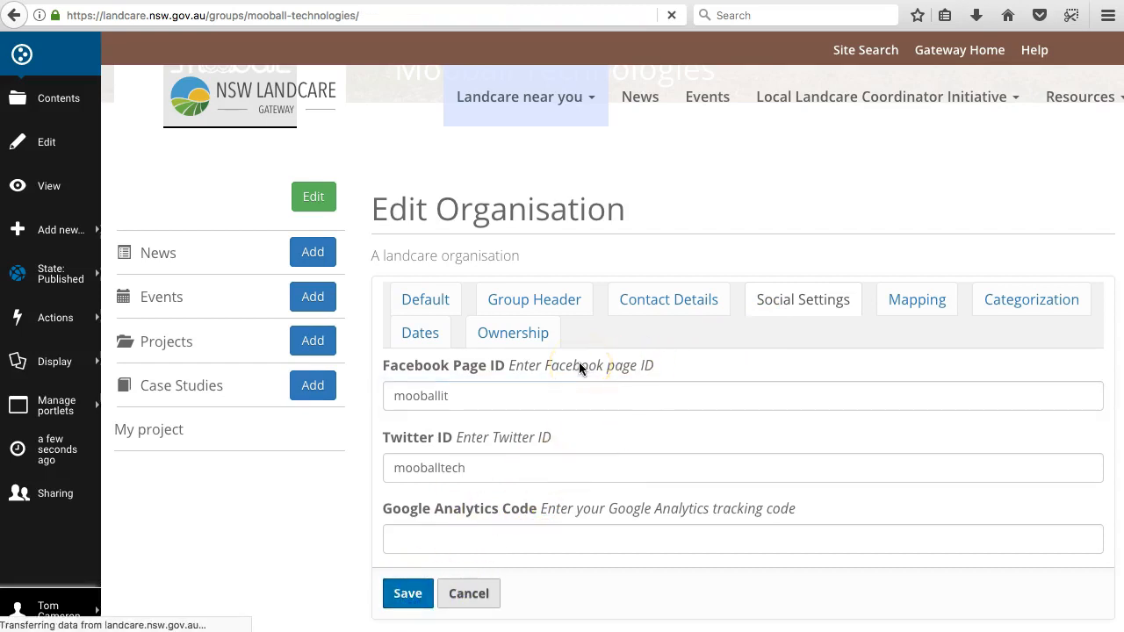
Step: Review the saved group page, checking the website link, the embedded Facebook feed and the sections below it
scroll(553, 372, down, 3)
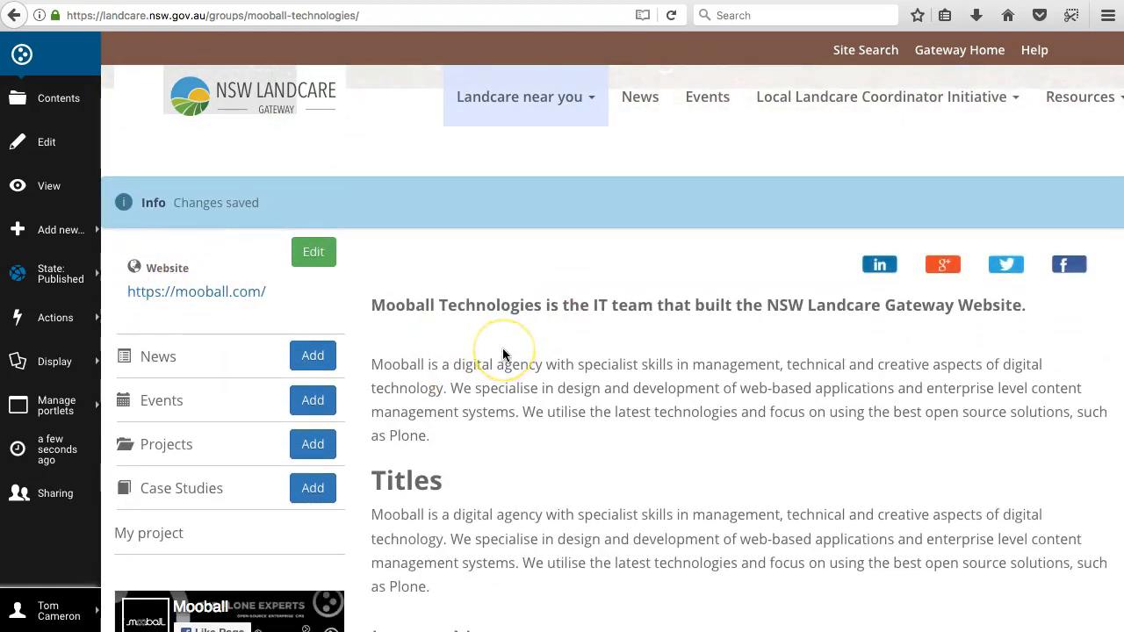
scroll(502, 351, down, 3)
scroll(502, 351, down, 3)
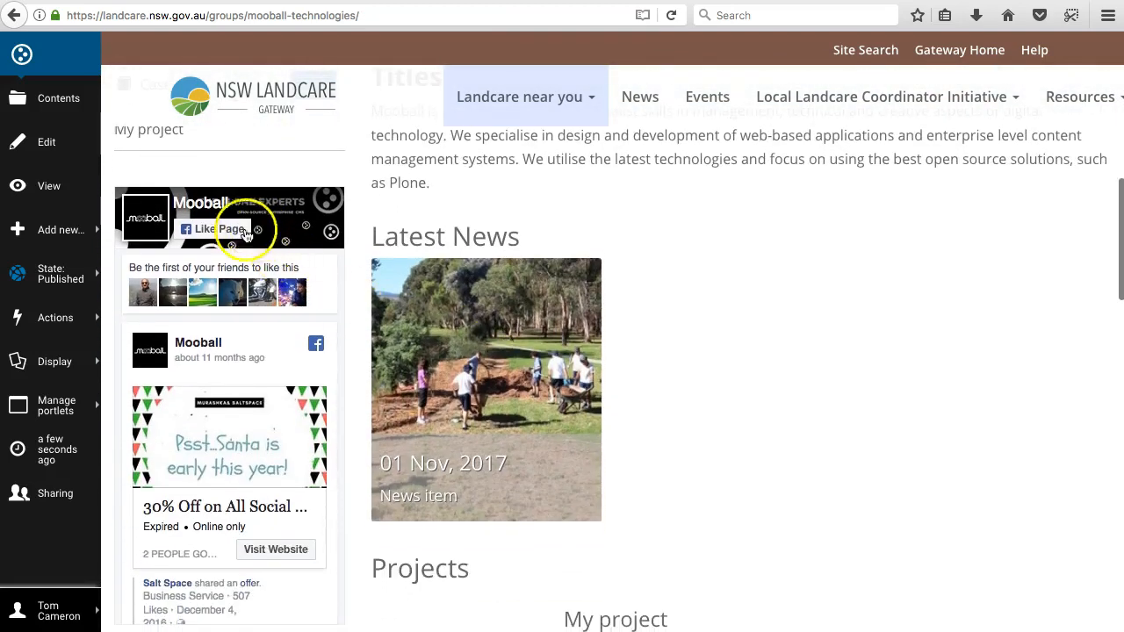
scroll(276, 303, down, 5)
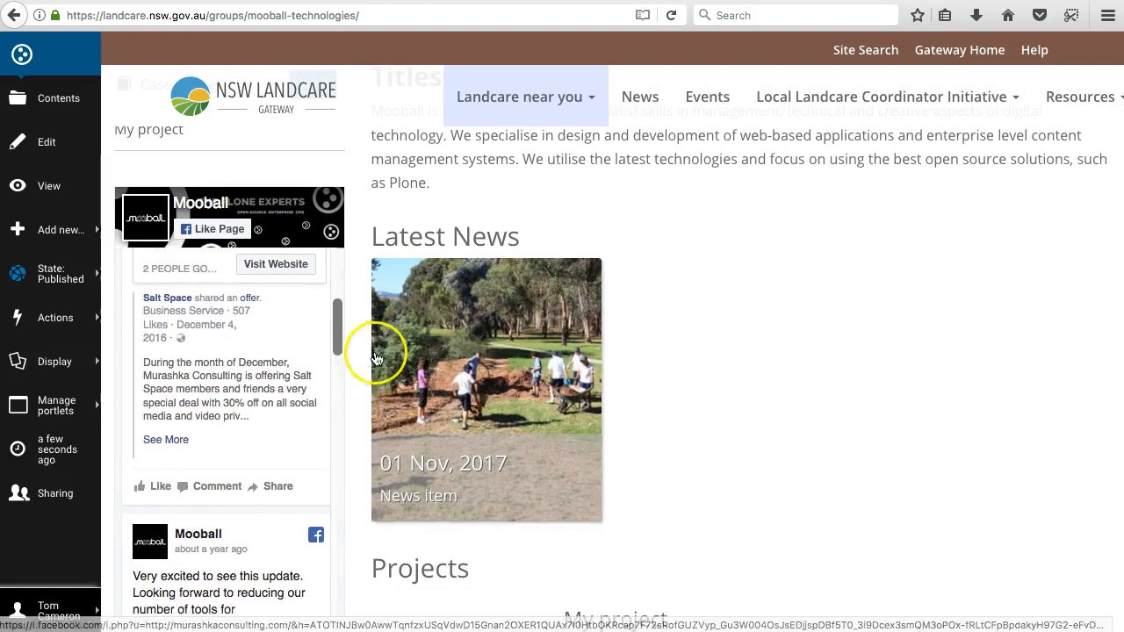
scroll(374, 357, down, 5)
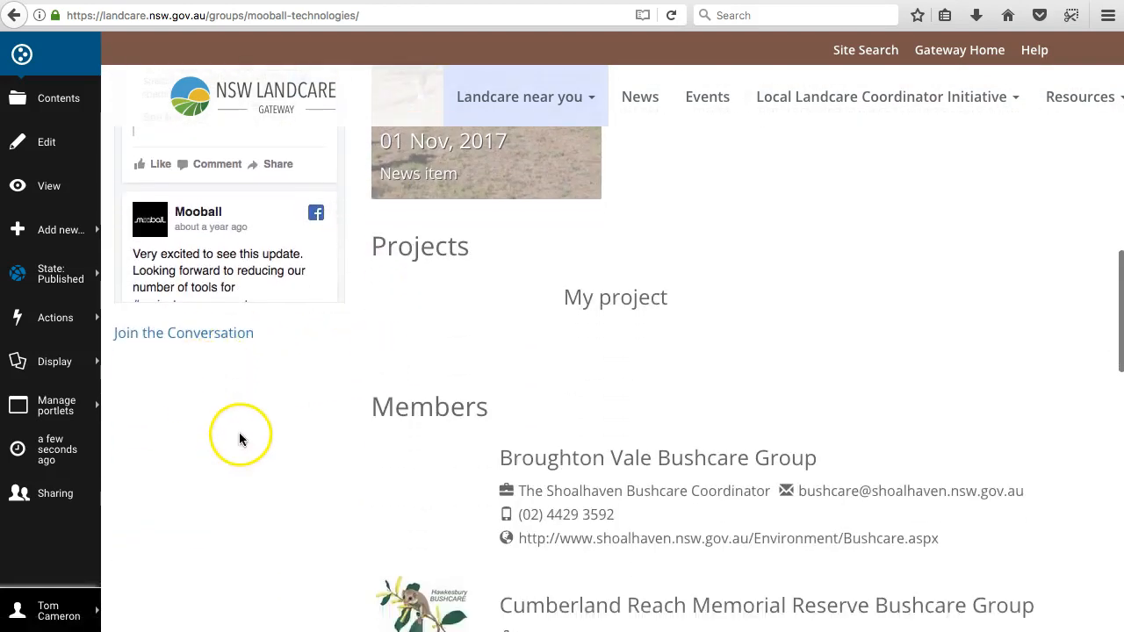
scroll(237, 437, down, 3)
scroll(207, 284, up, 3)
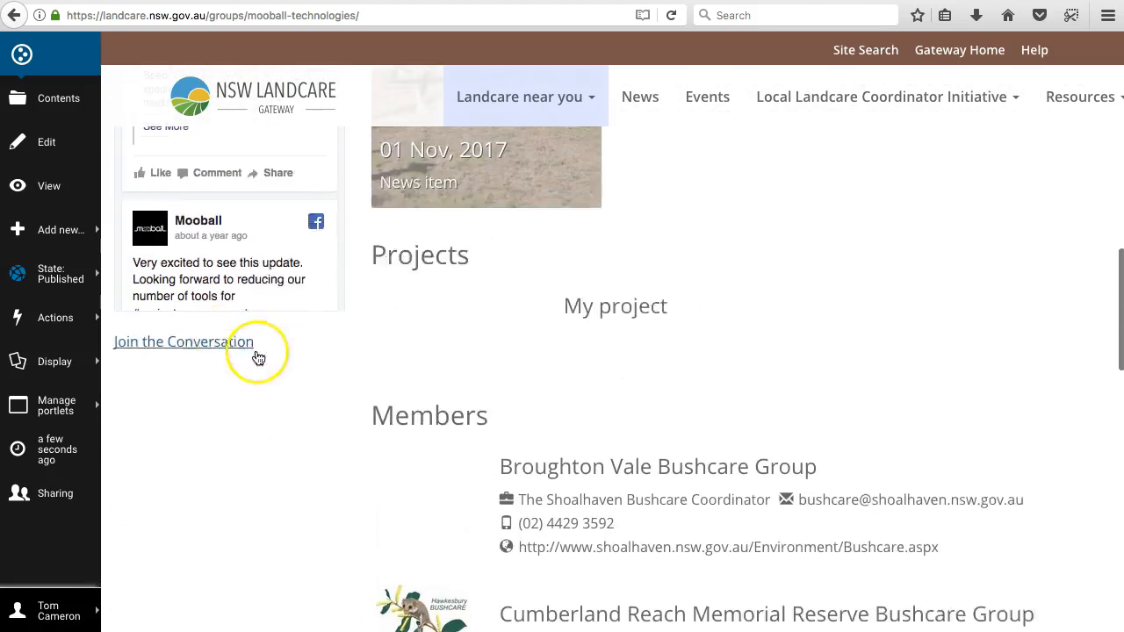
scroll(743, 359, up, 10)
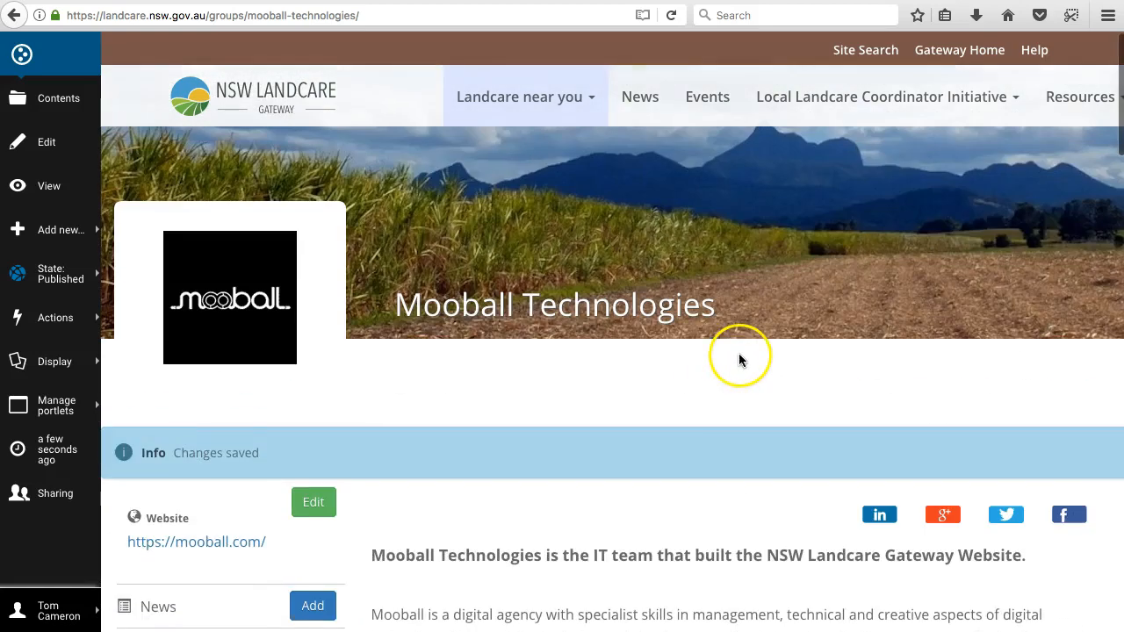
Step: Reopen the group for editing and place its location marker through an address search for mooball in the mapping settings
click(315, 502)
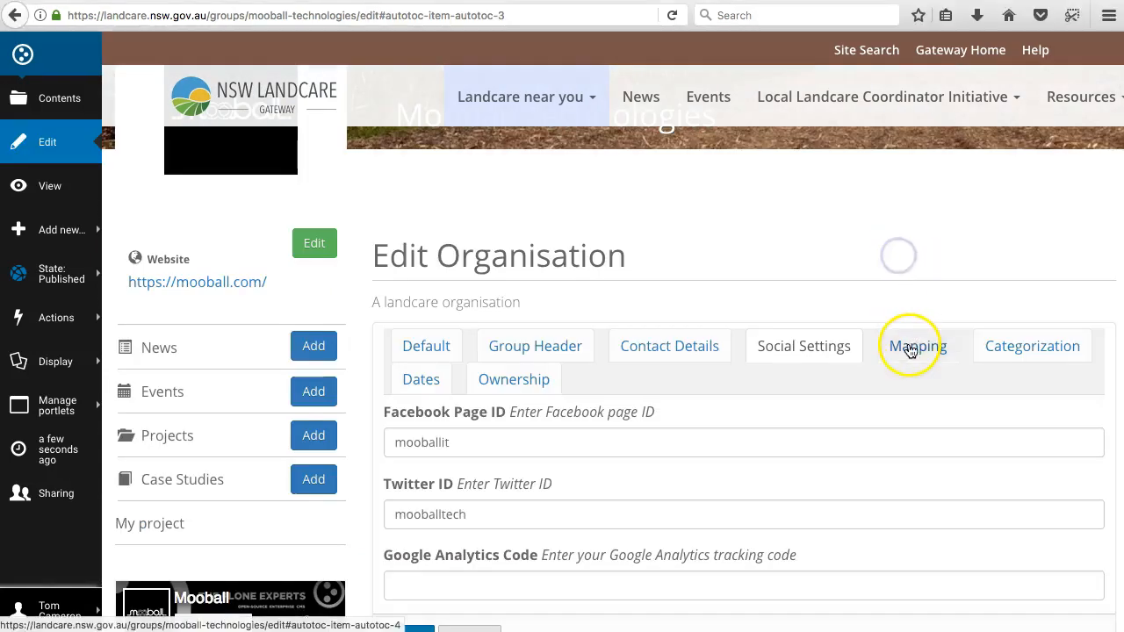
click(910, 348)
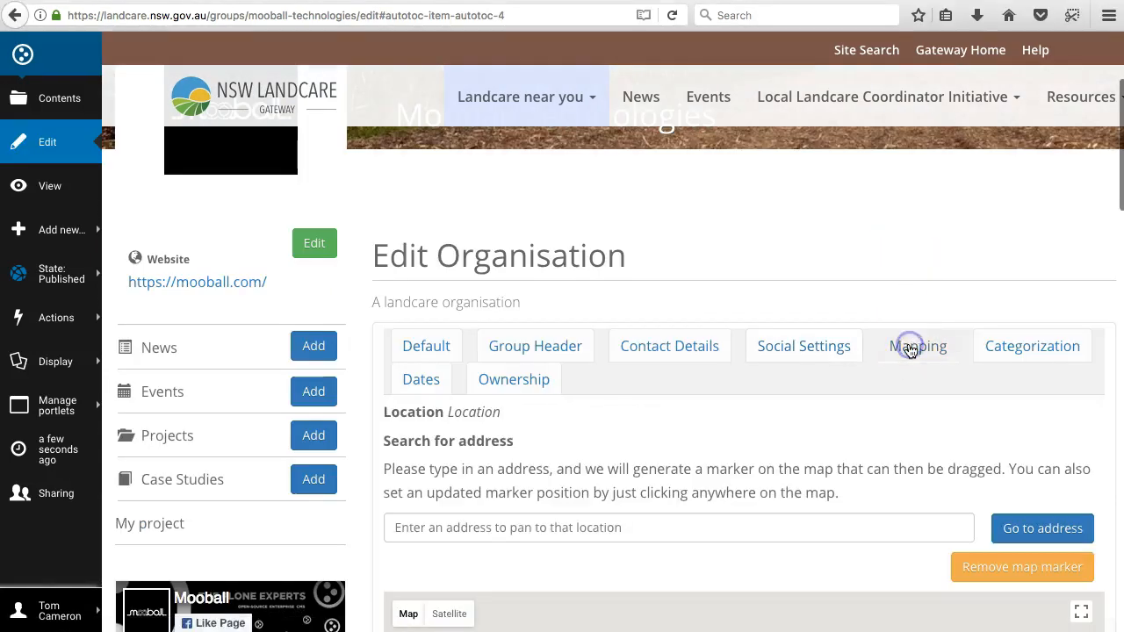
scroll(1110, 421, down, 1)
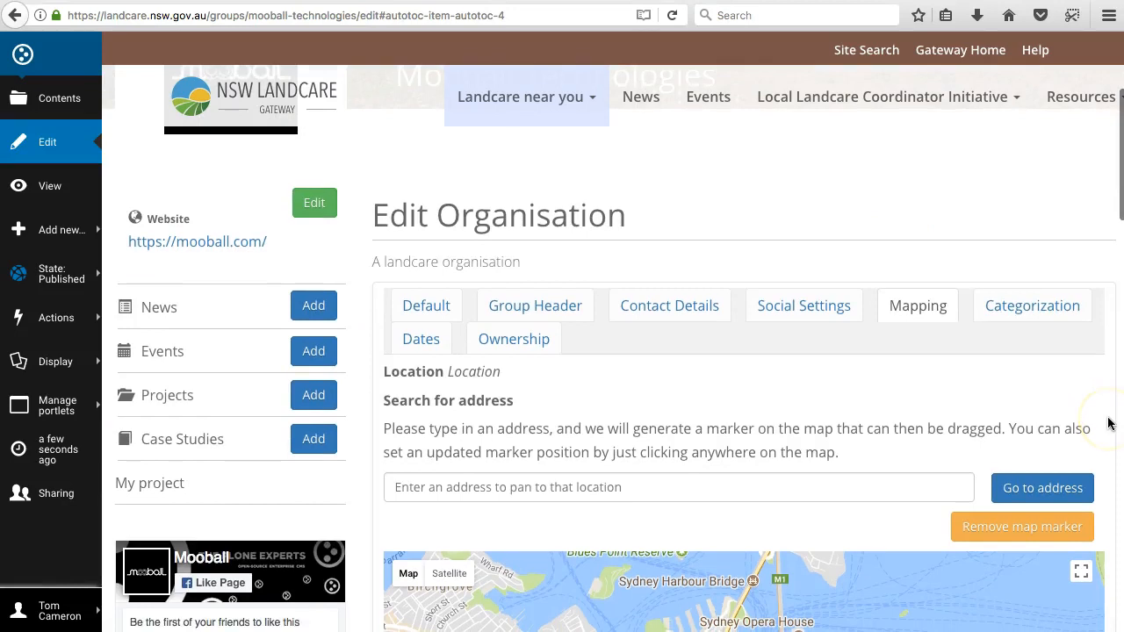
scroll(1108, 423, down, 1)
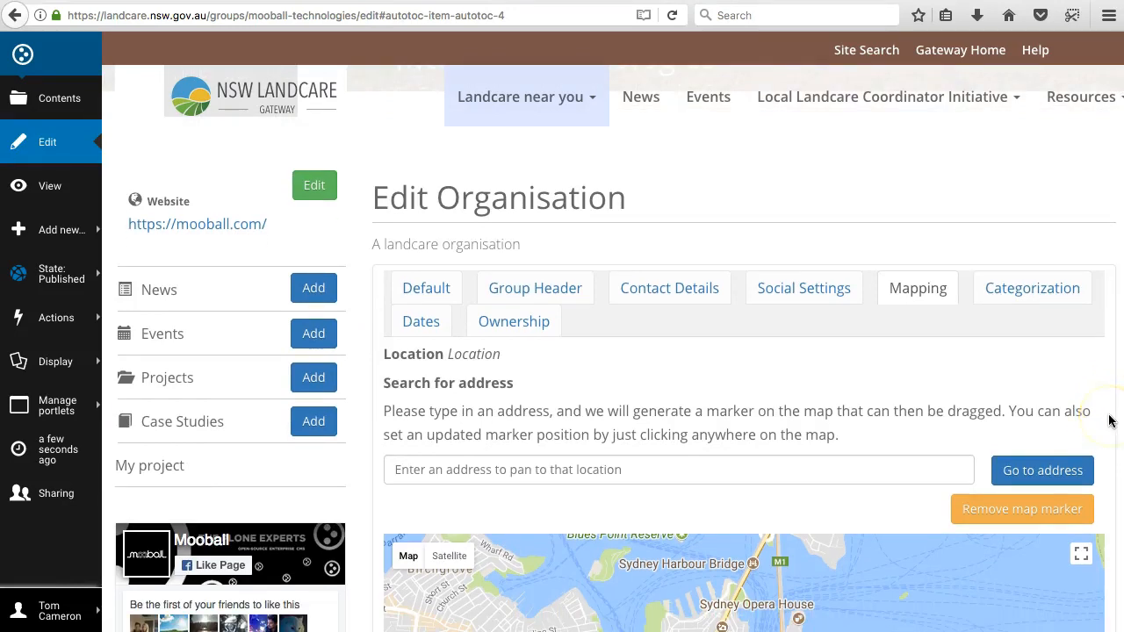
scroll(1109, 421, down, 3)
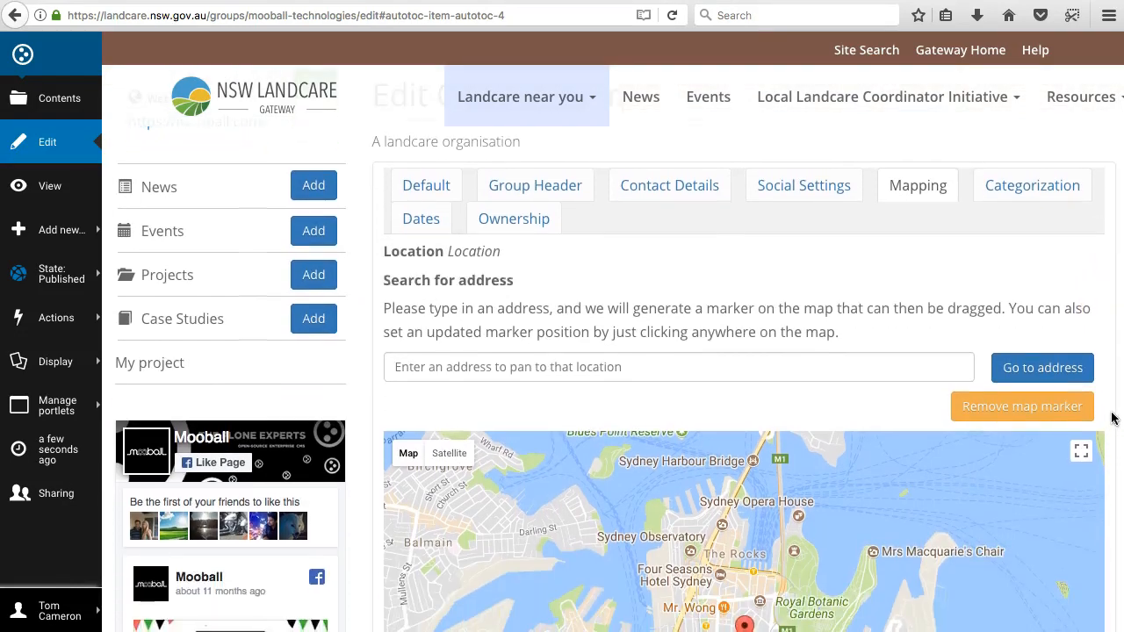
click(693, 368)
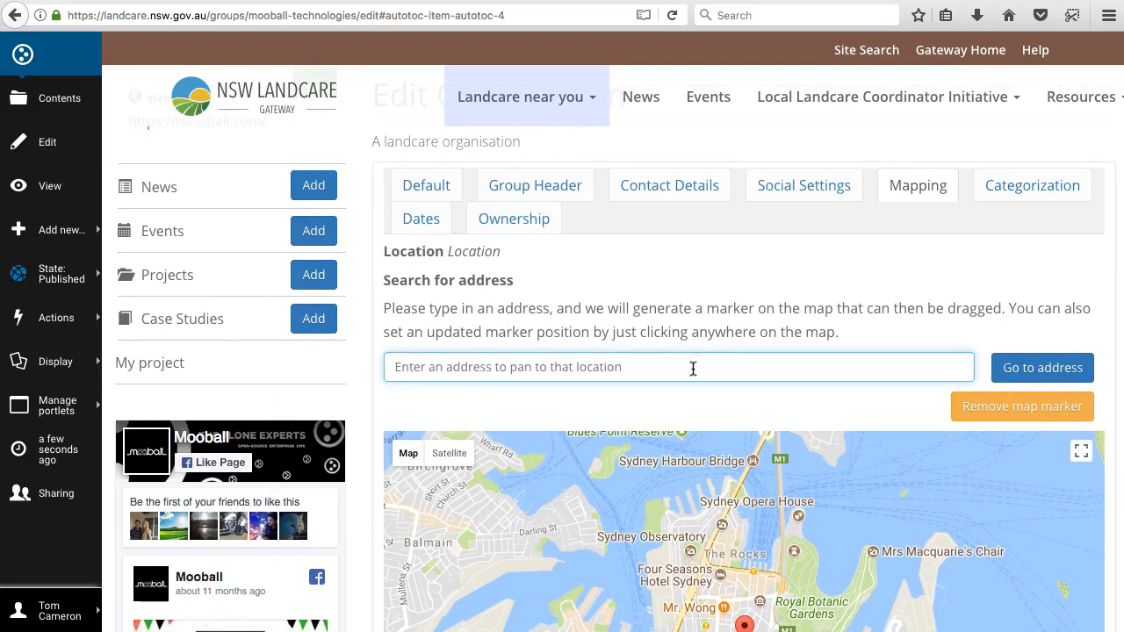
text(mooba)
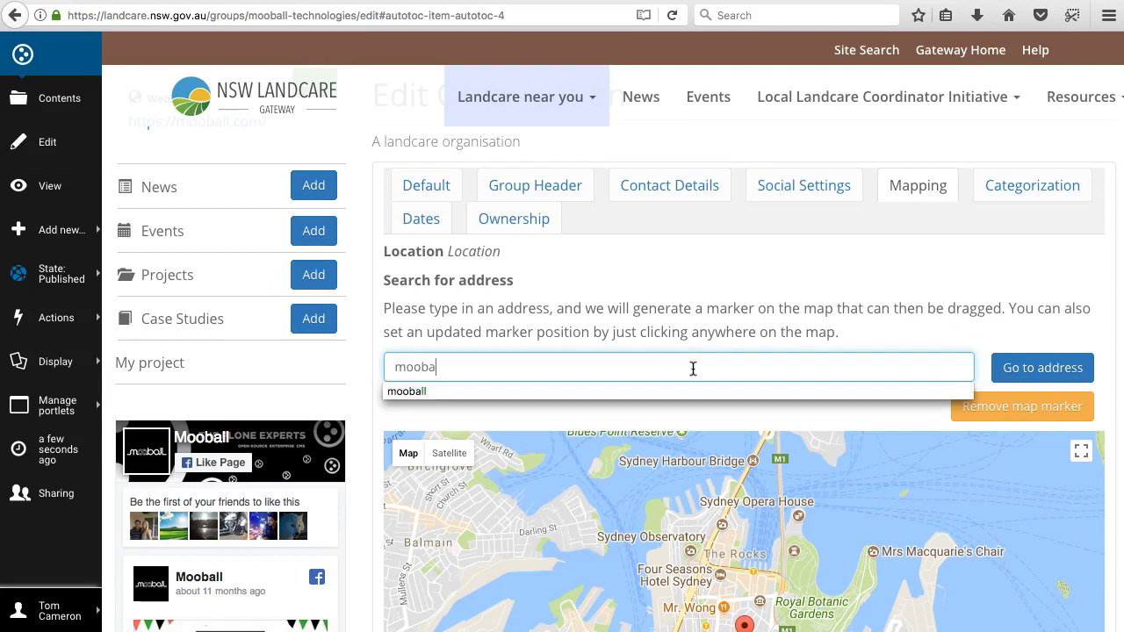
text(ll)
click(1039, 367)
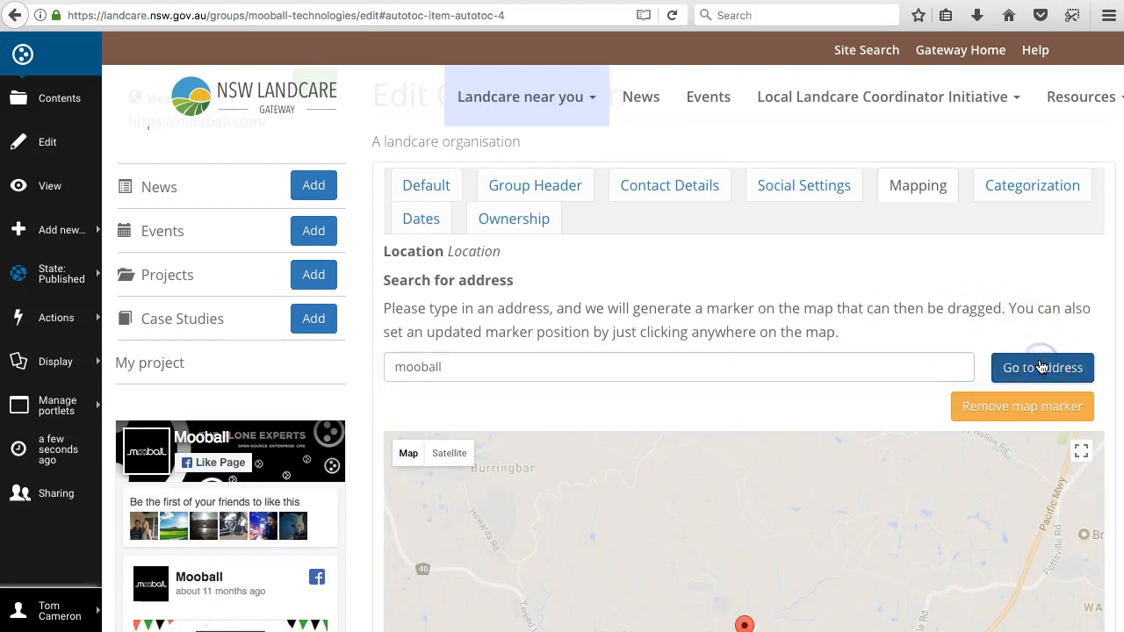
Step: Move the location marker slightly east of the position found for Mooball on the map
scroll(1118, 363, down, 5)
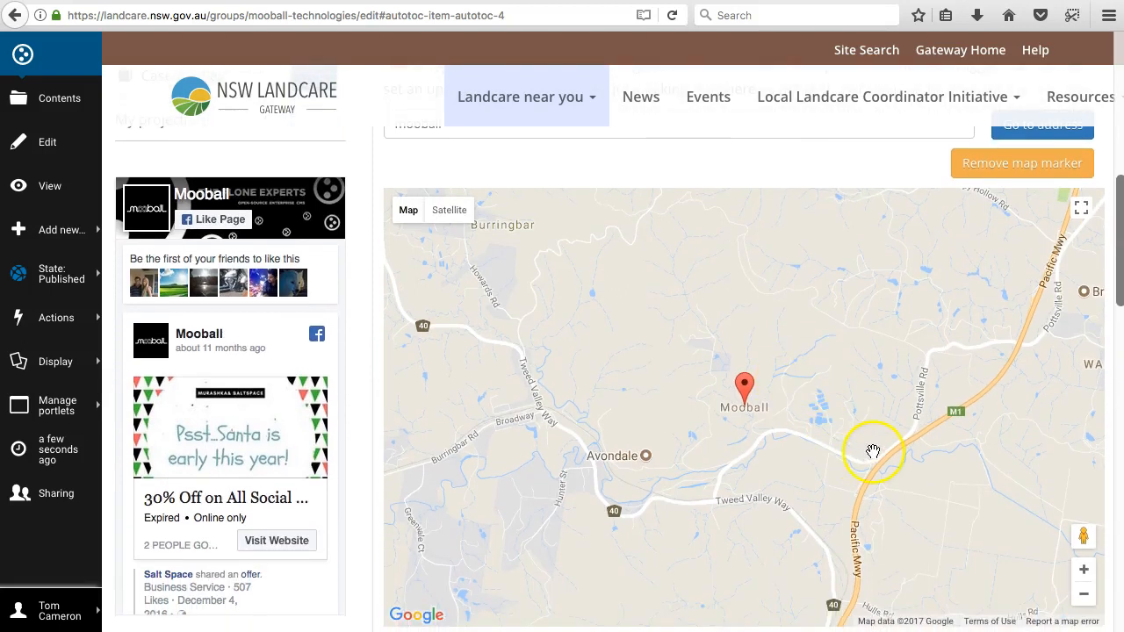
drag(813, 419, 828, 419)
mouse_move(741, 385)
mouse_down()
mouse_move(711, 354)
mouse_move(700, 410)
mouse_move(721, 335)
mouse_move(707, 339)
mouse_move(757, 387)
mouse_up()
click(1082, 571)
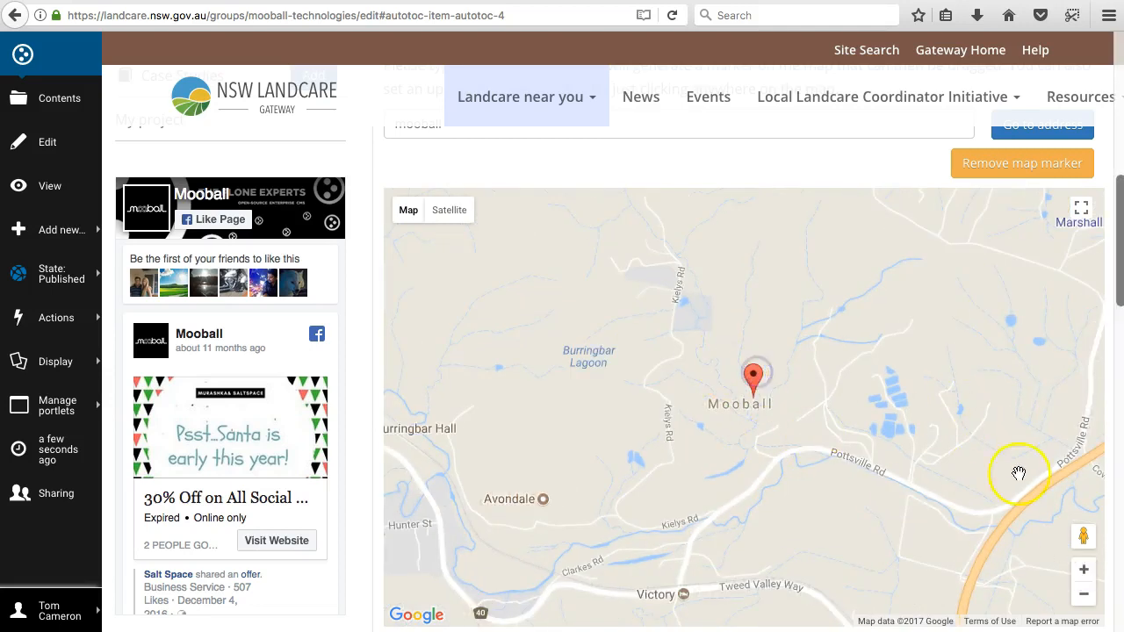
Step: Centre the Area map on mooball with its address search, keeping Burringbar and Crabbes Creek in view
scroll(1111, 450, down, 5)
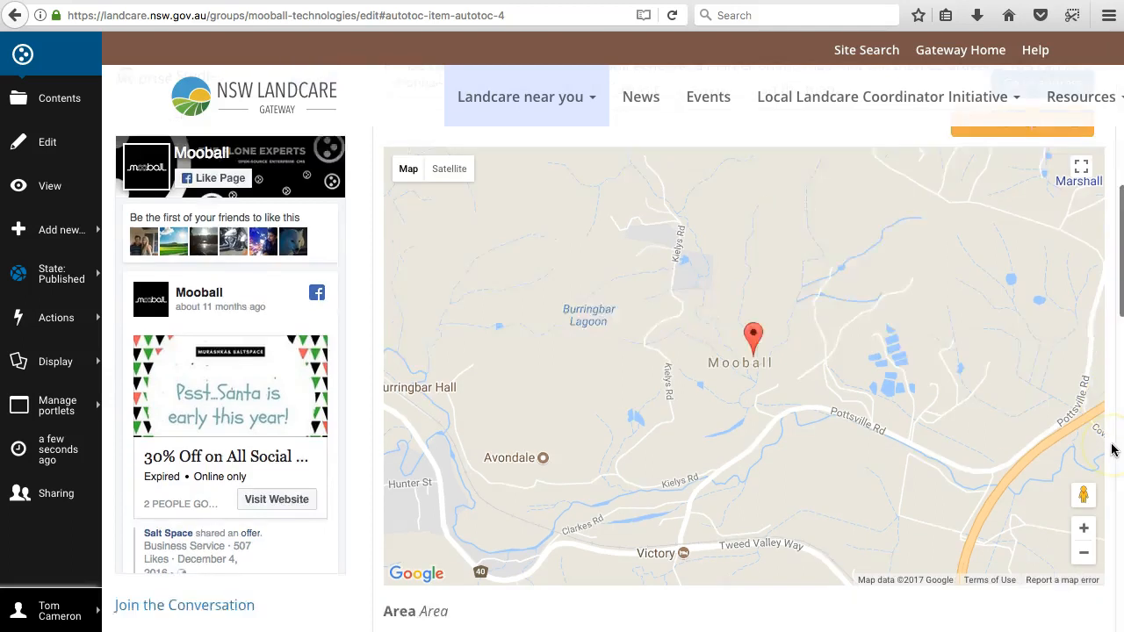
scroll(1111, 450, down, 2)
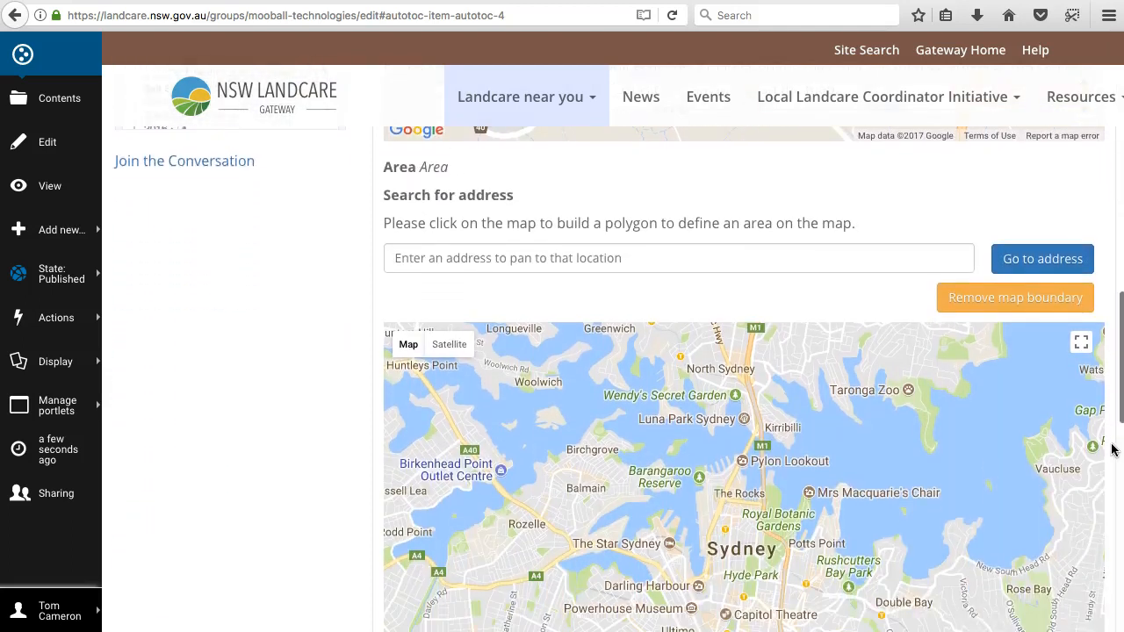
click(542, 207)
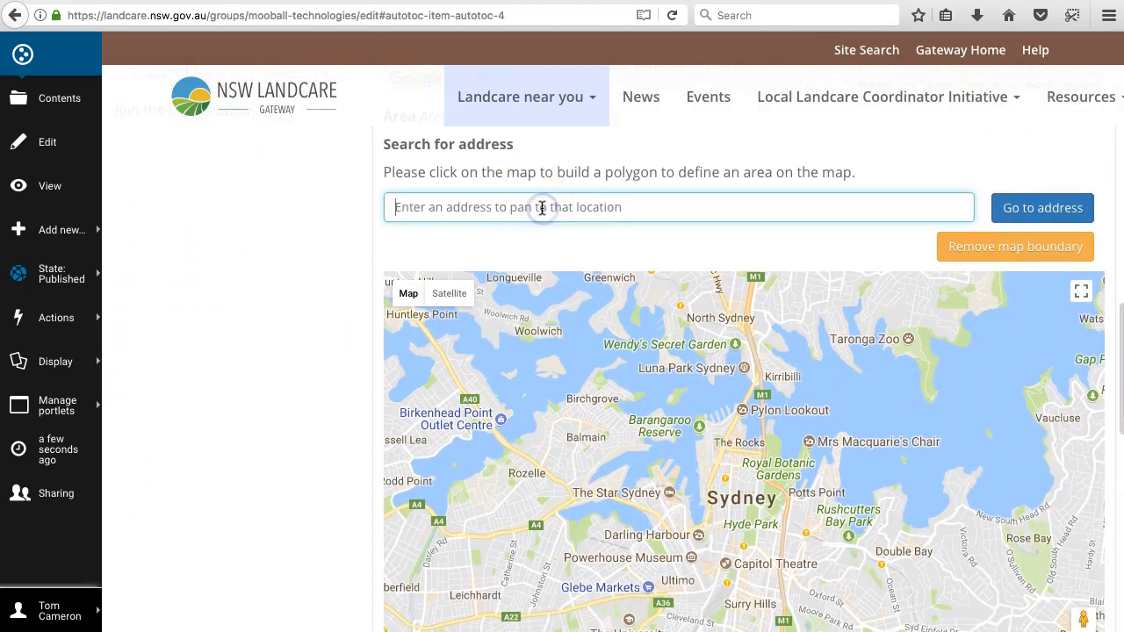
text(mooball)
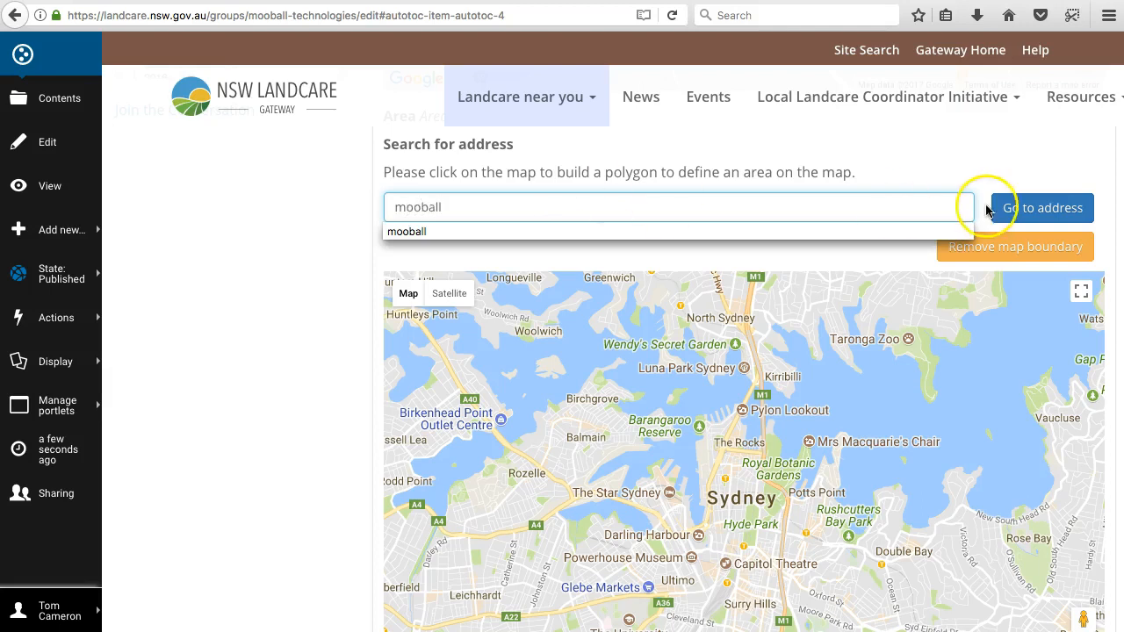
click(1027, 212)
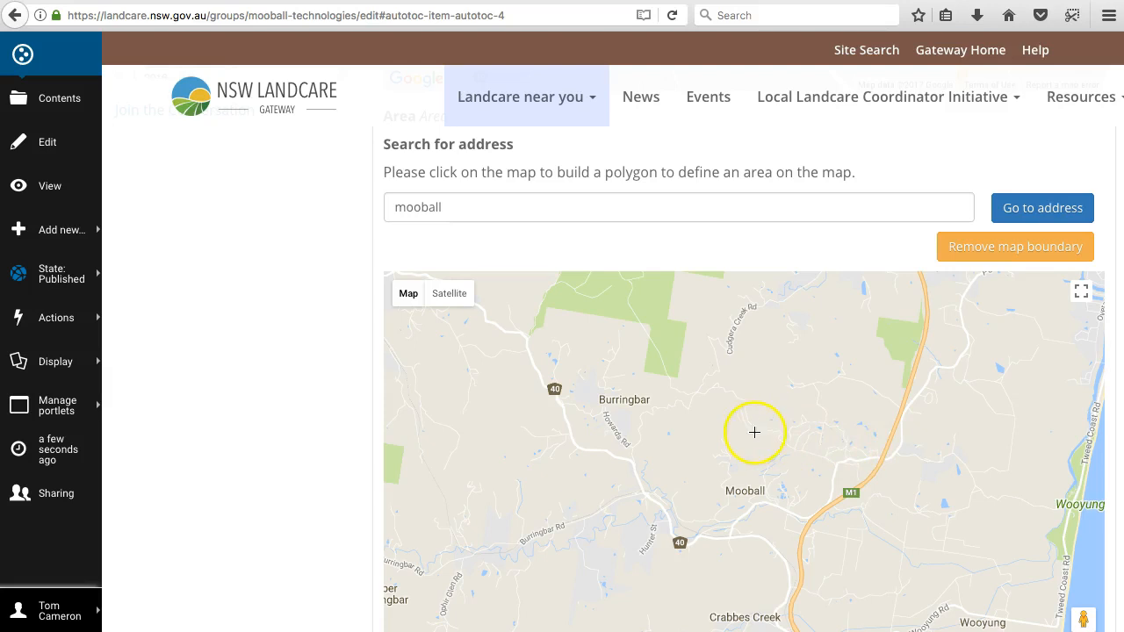
scroll(1111, 432, down, 2)
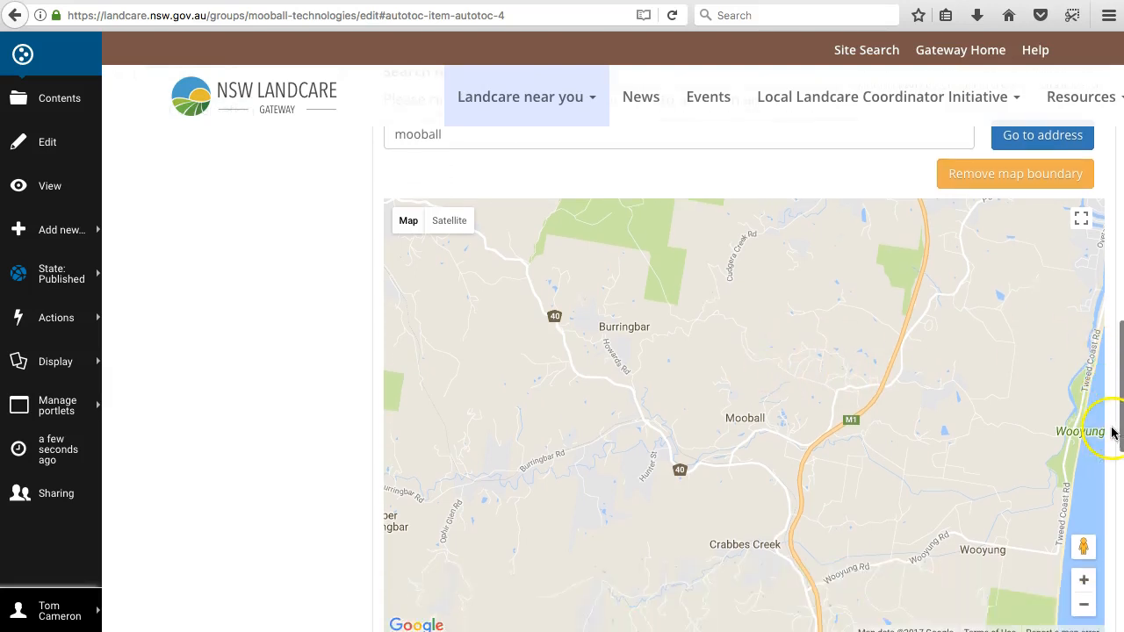
click(1084, 602)
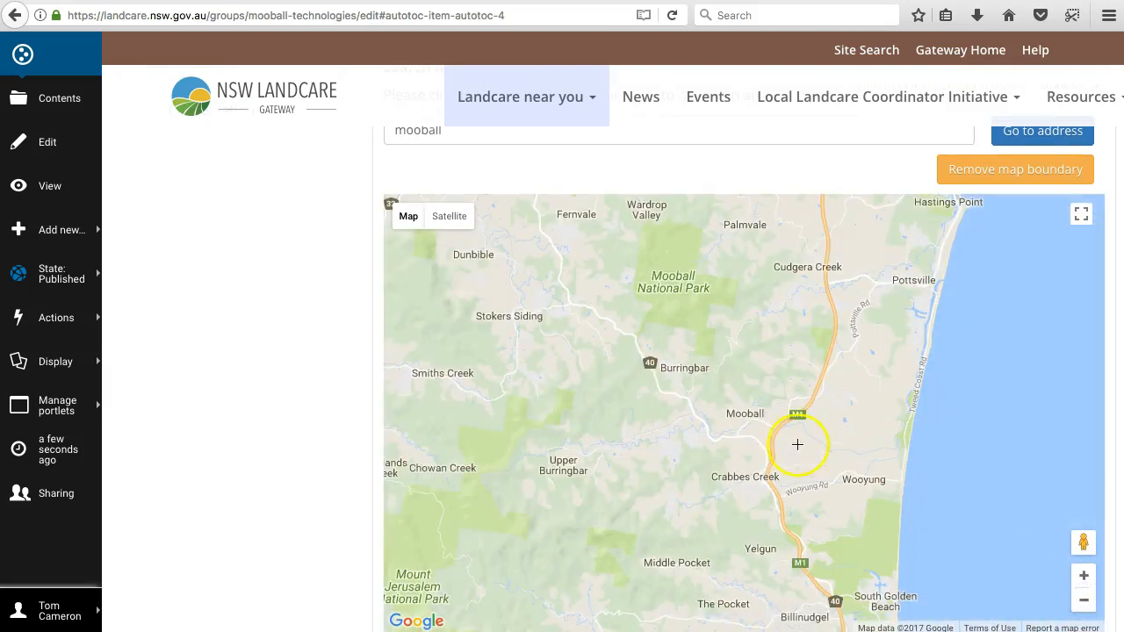
click(1083, 575)
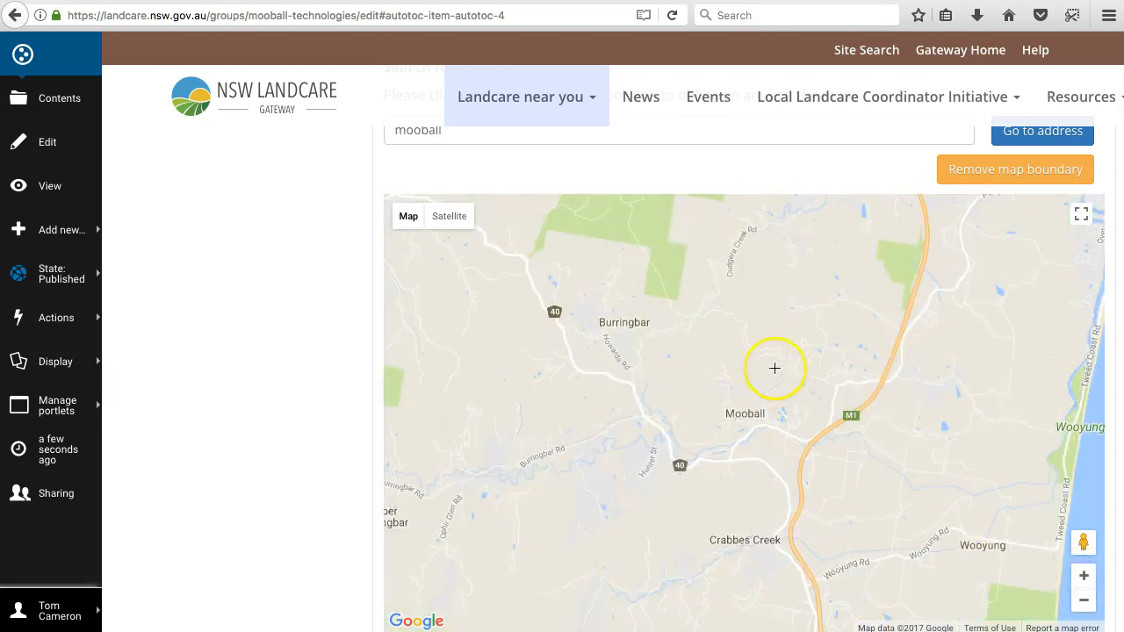
Step: Draw a closed polygon around Mooball on the Area map, reaching Burringbar, Crabbes Creek and just east of the M1
drag(771, 296, 631, 303)
click(557, 376)
click(591, 503)
click(802, 568)
click(853, 512)
drag(892, 336, 879, 329)
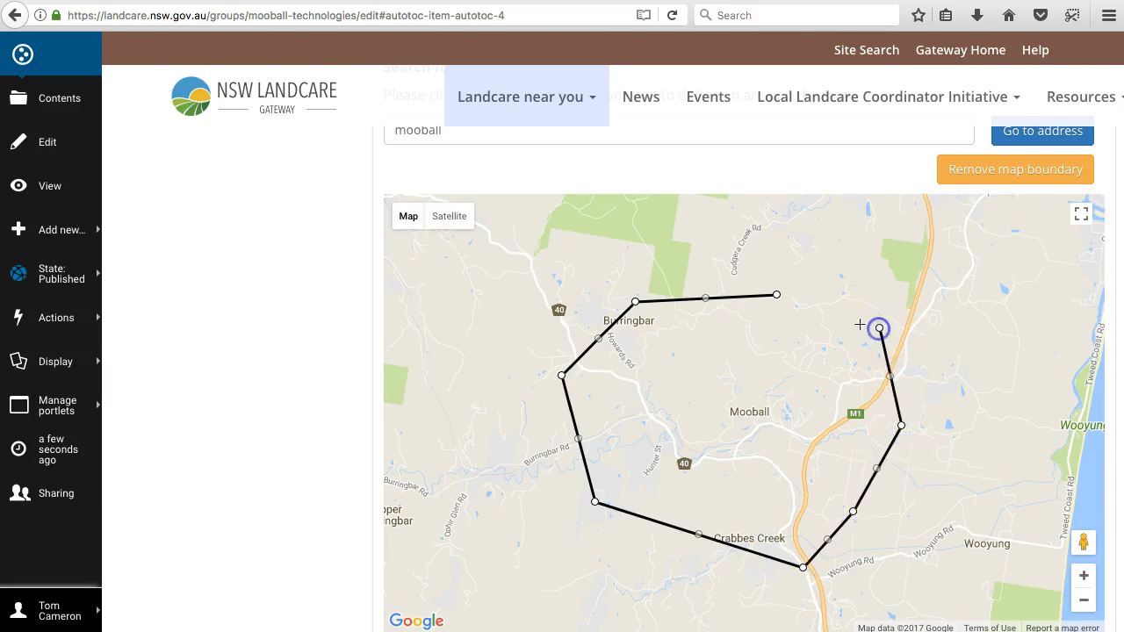
double_click(823, 305)
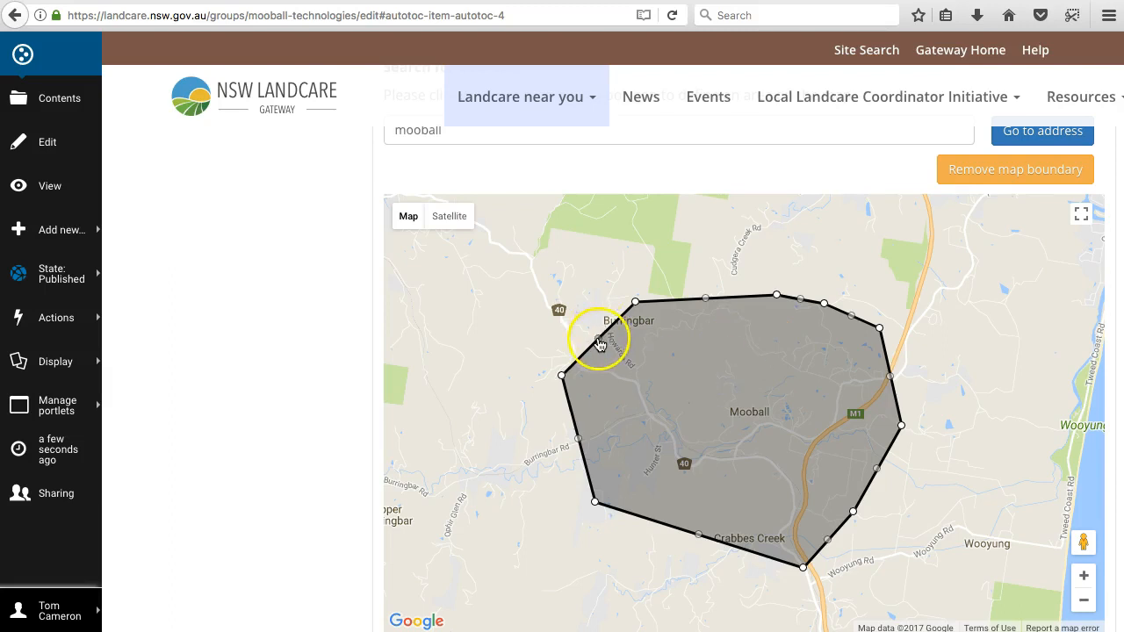
Step: Reshape the area polygon by pulling its north-west, west and south-west edges outward and its southern corner in to Crabbes Creek
drag(597, 340, 559, 317)
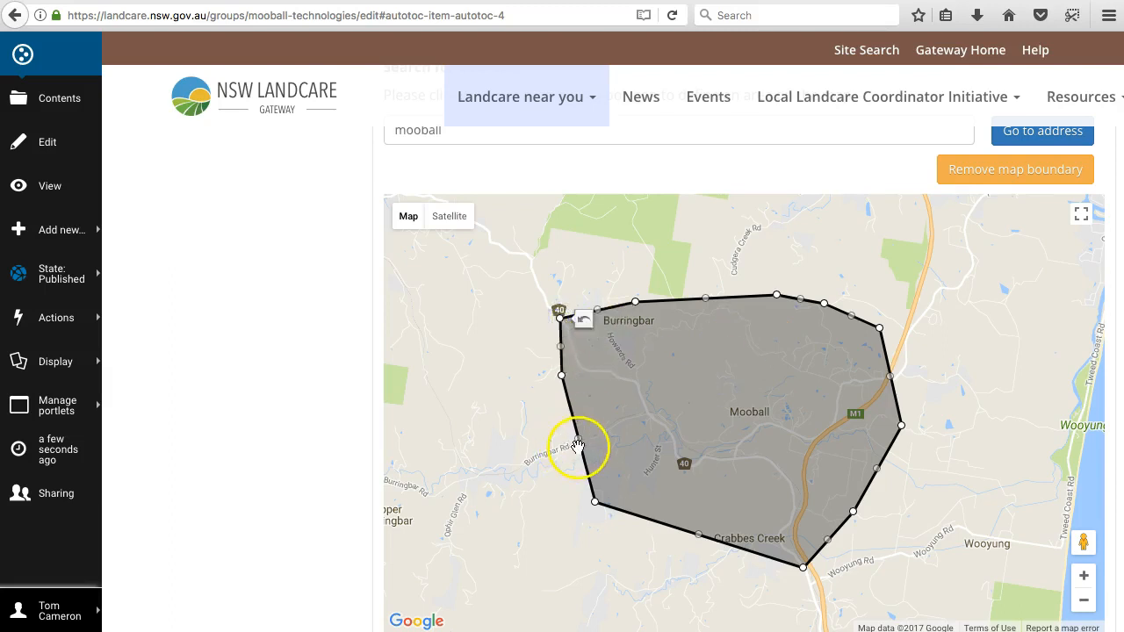
drag(580, 450, 522, 451)
drag(689, 543, 664, 593)
drag(793, 562, 769, 518)
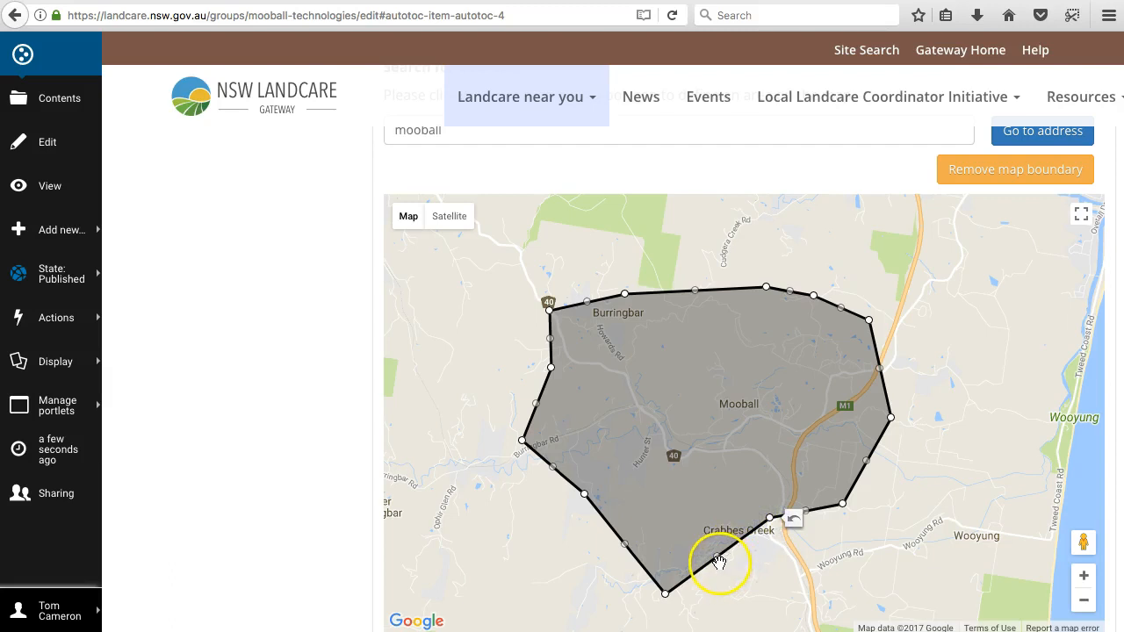
Step: Pull the area polygon's edge between its southern corner and Crabbes Creek outward to the south-east
drag(717, 559, 760, 576)
scroll(1107, 583, down, 5)
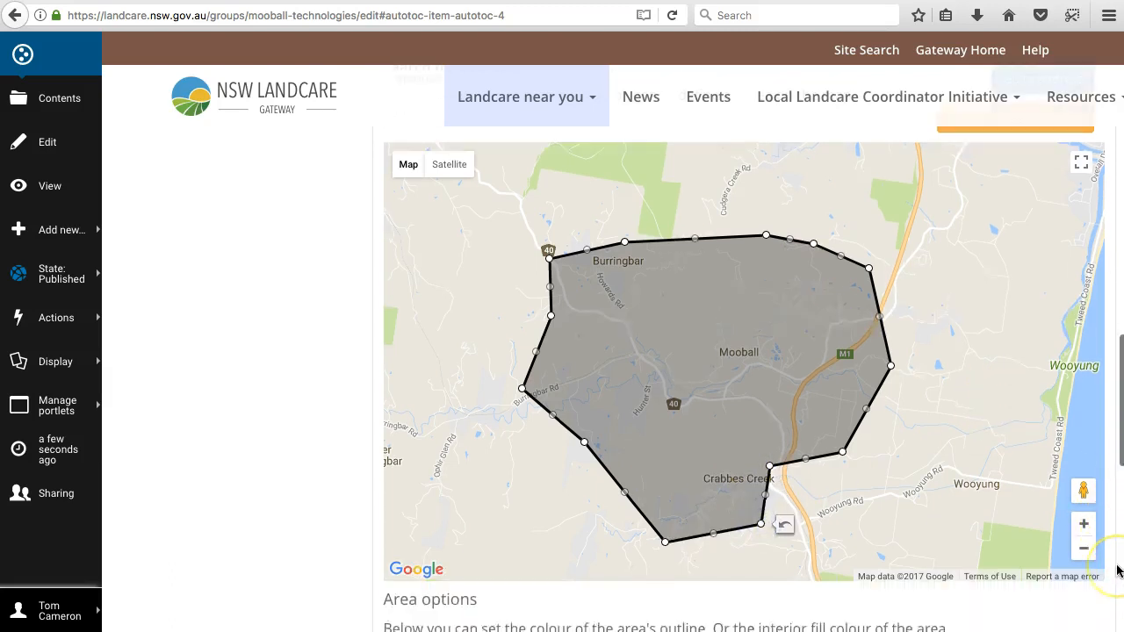
scroll(773, 513, up, 1)
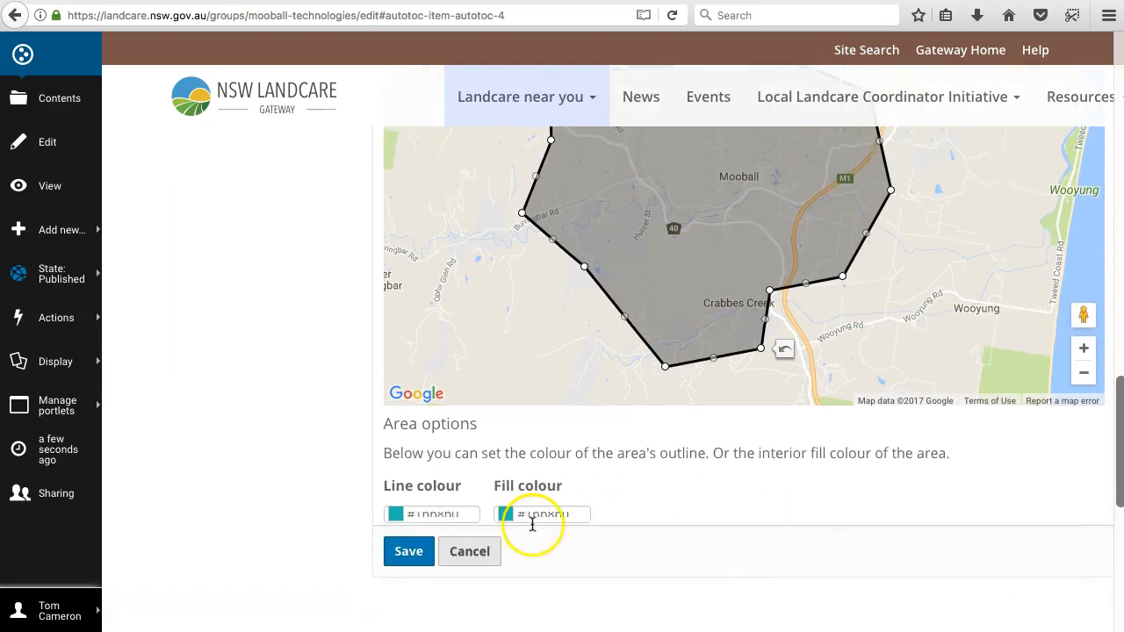
Step: Set the area's line colour to a brighter turquoise and its fill colour to a lighter, paler turquoise, and save the page
click(395, 513)
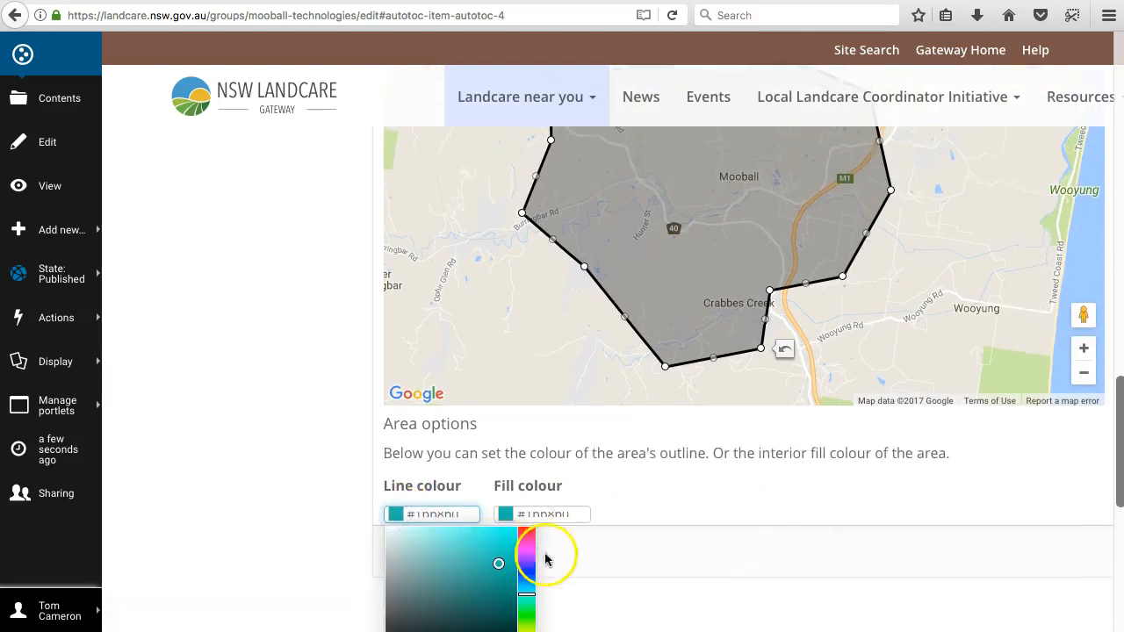
click(500, 542)
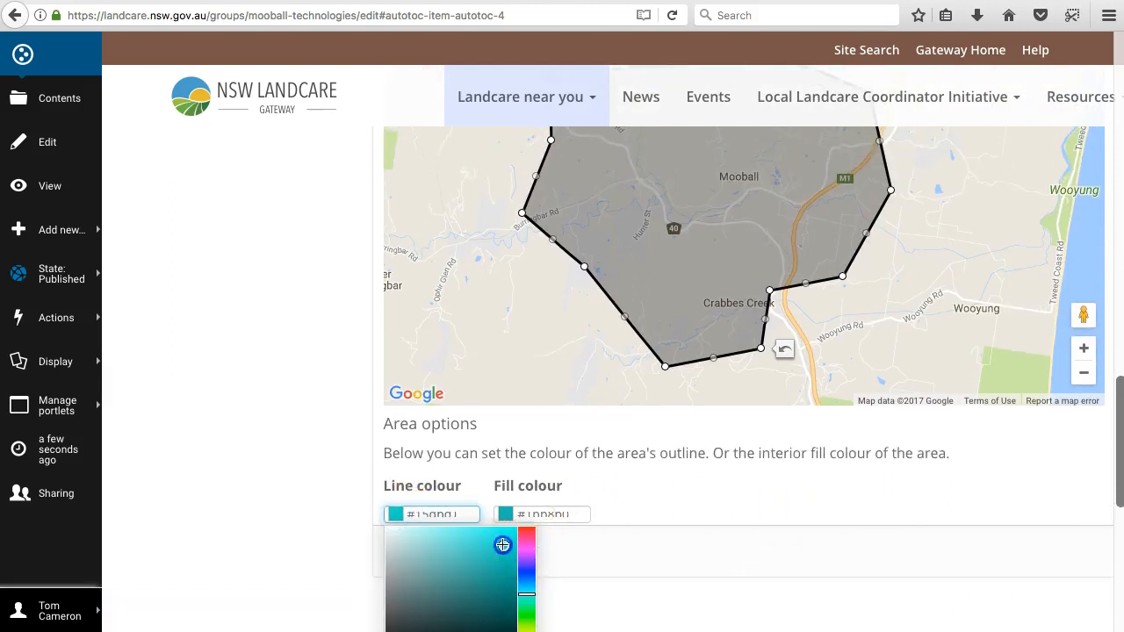
click(620, 517)
click(505, 513)
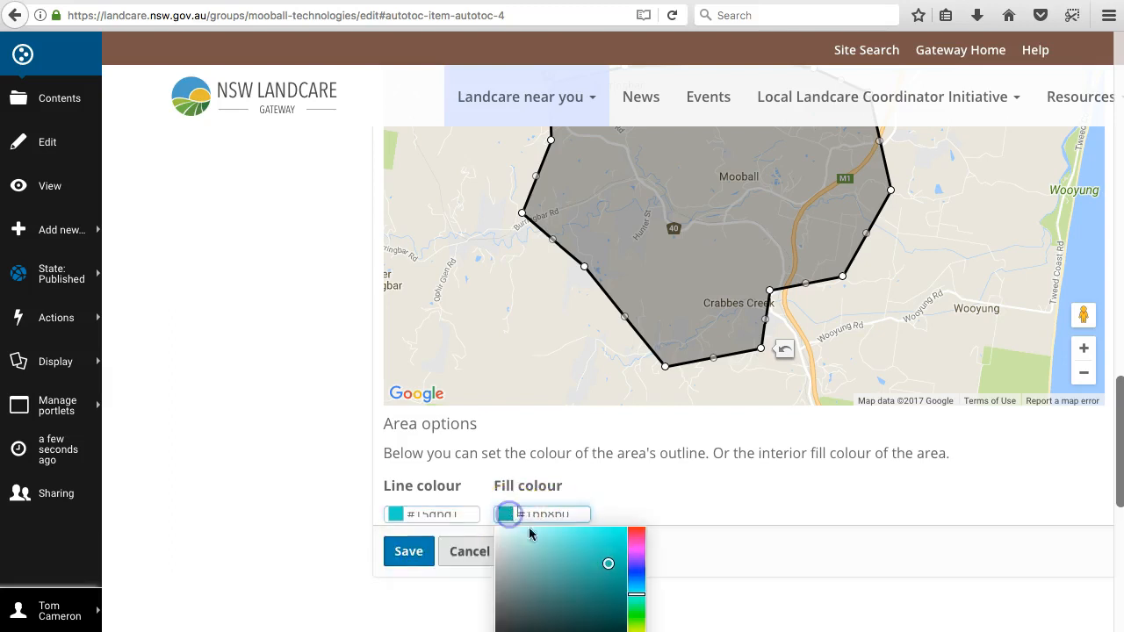
drag(607, 563, 587, 547)
click(669, 535)
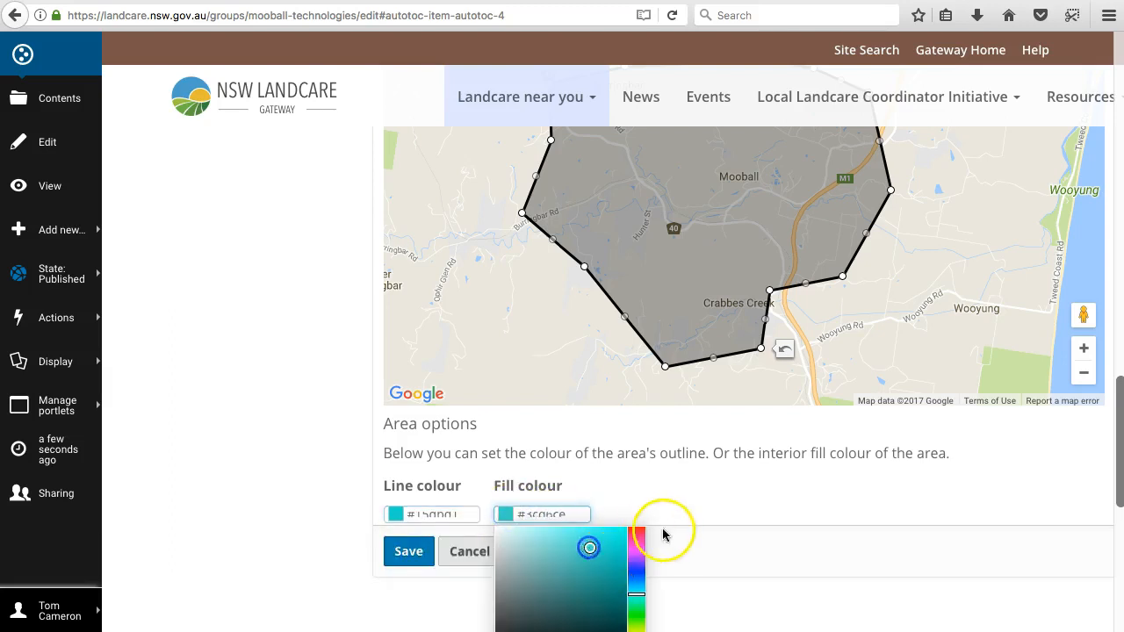
click(421, 562)
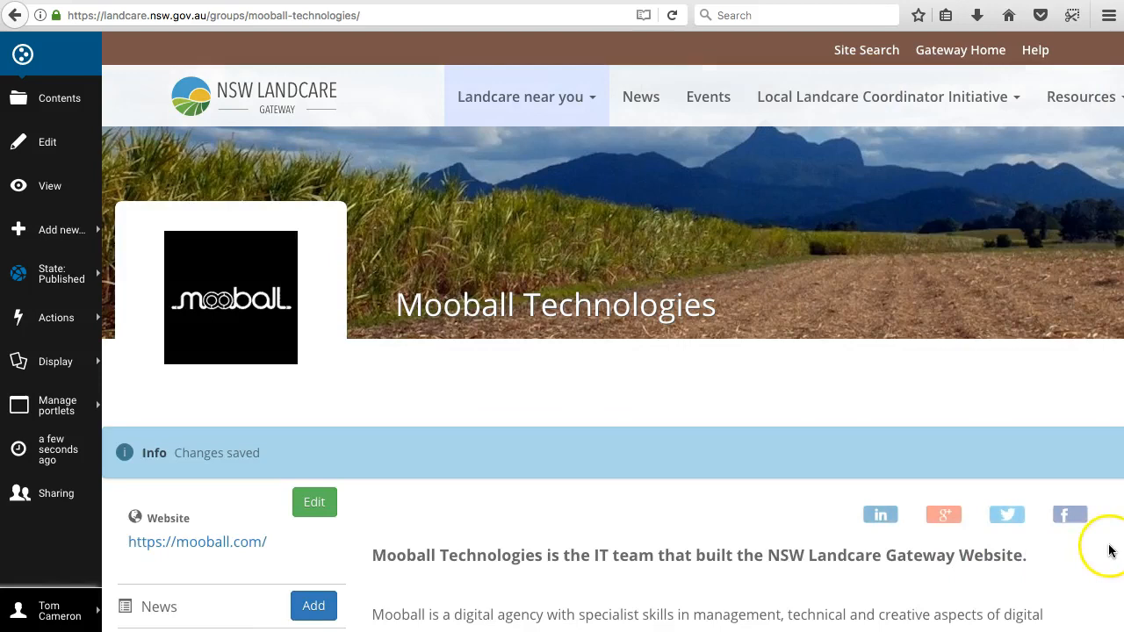
Step: Inspect the area boundary and location marker around Mooball up close on the published page's map
scroll(1111, 546, down, 10)
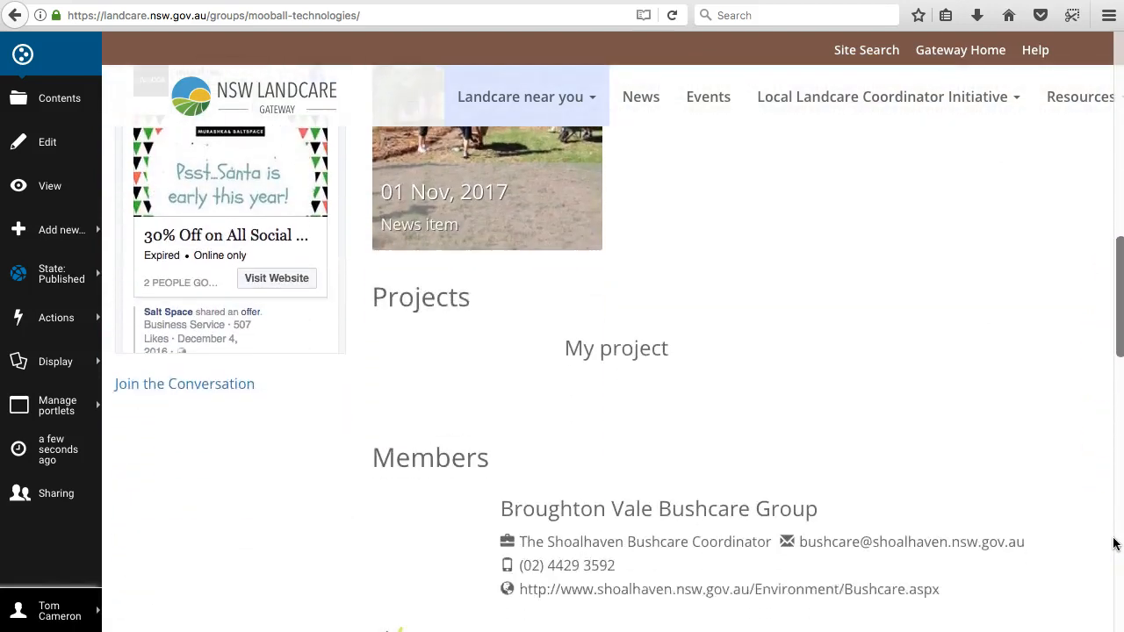
scroll(1111, 544, down, 10)
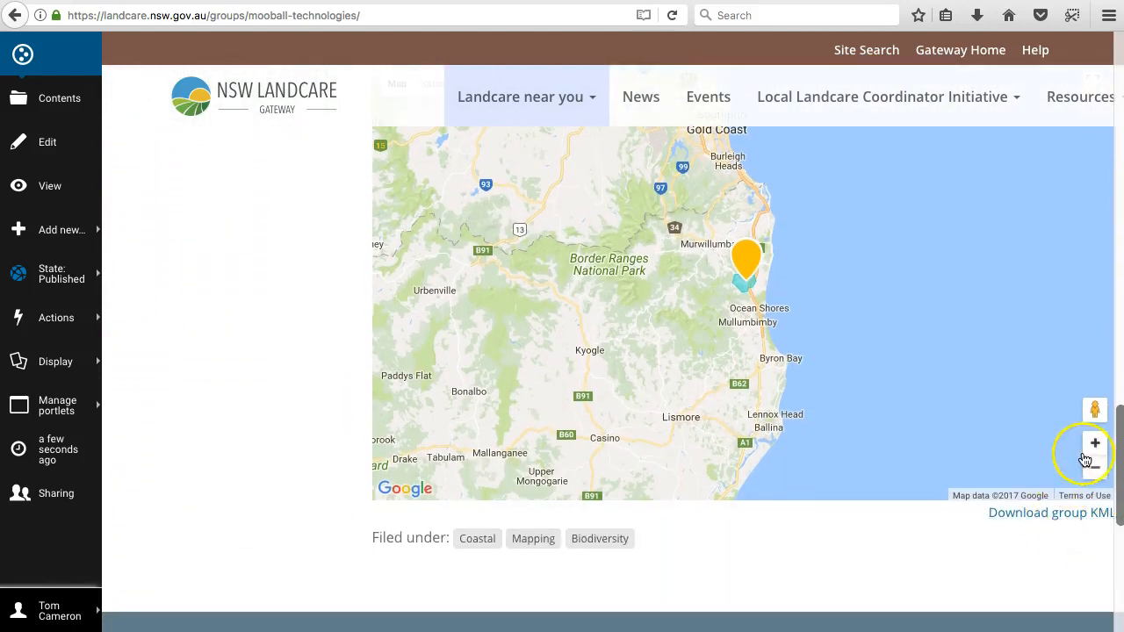
click(1095, 443)
click(1094, 444)
click(1095, 443)
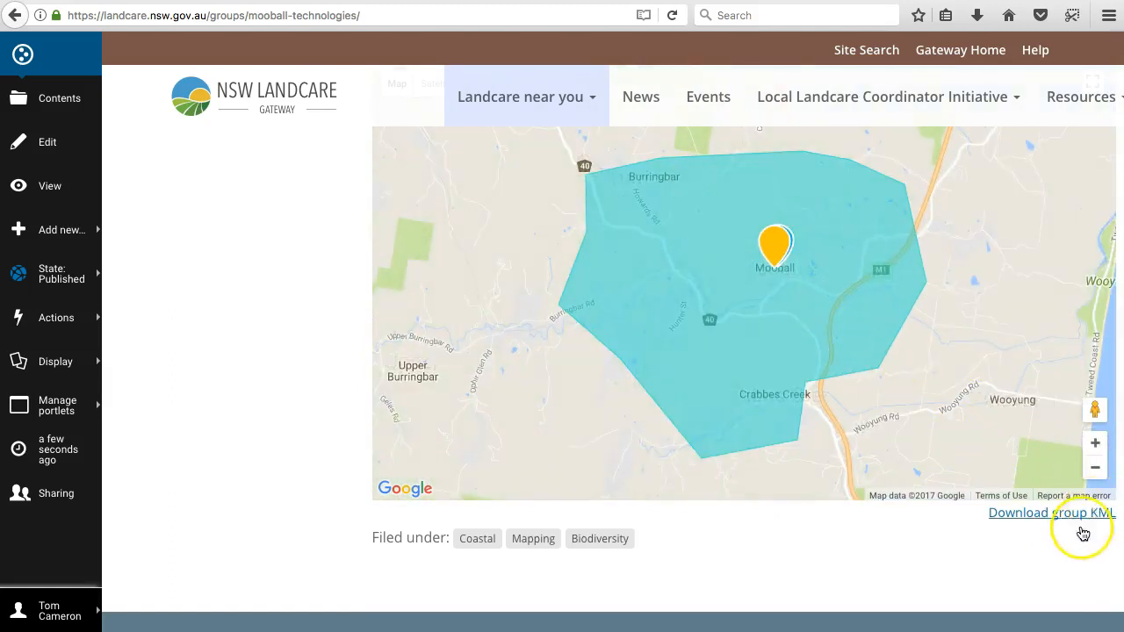
Step: Reopen the group page for editing at its Categorization settings
scroll(277, 402, up, 1)
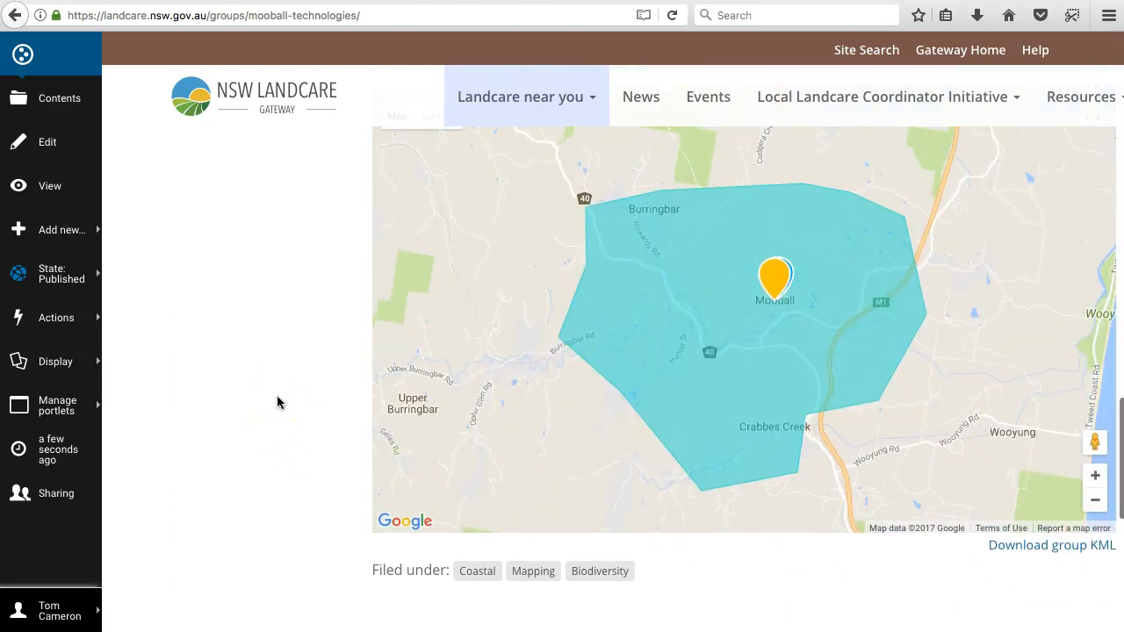
scroll(276, 402, up, 15)
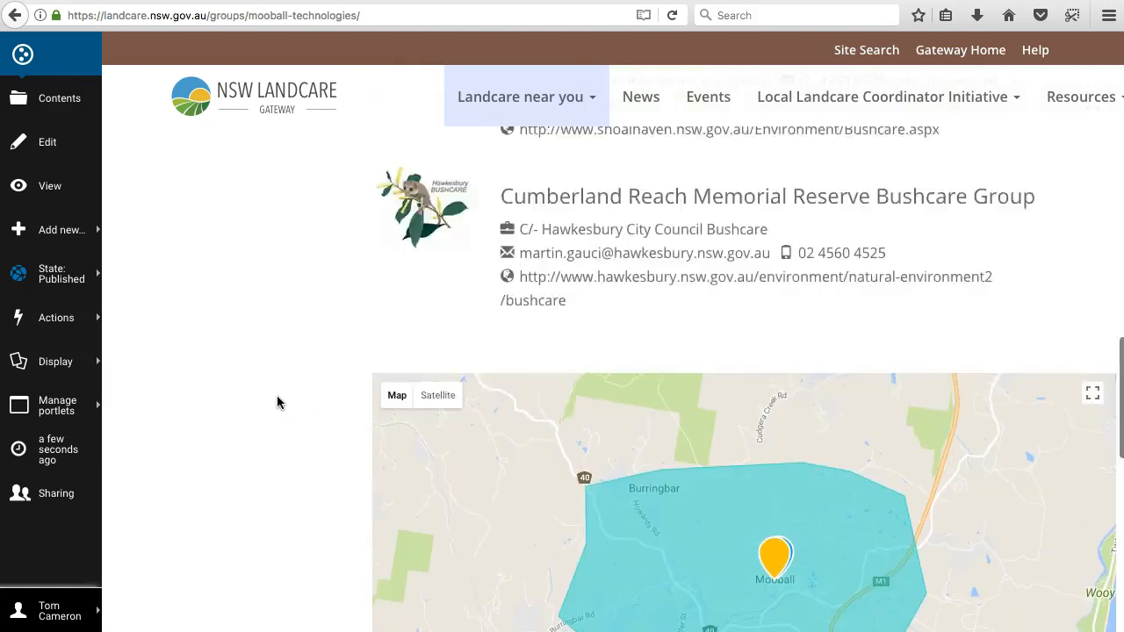
scroll(482, 366, up, 3)
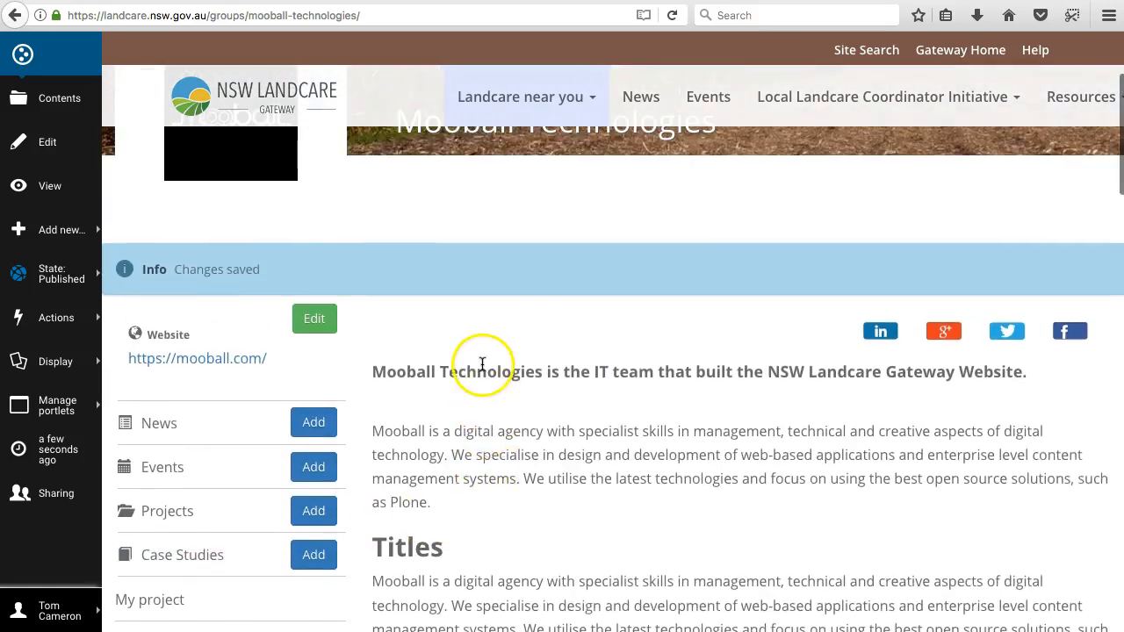
click(318, 320)
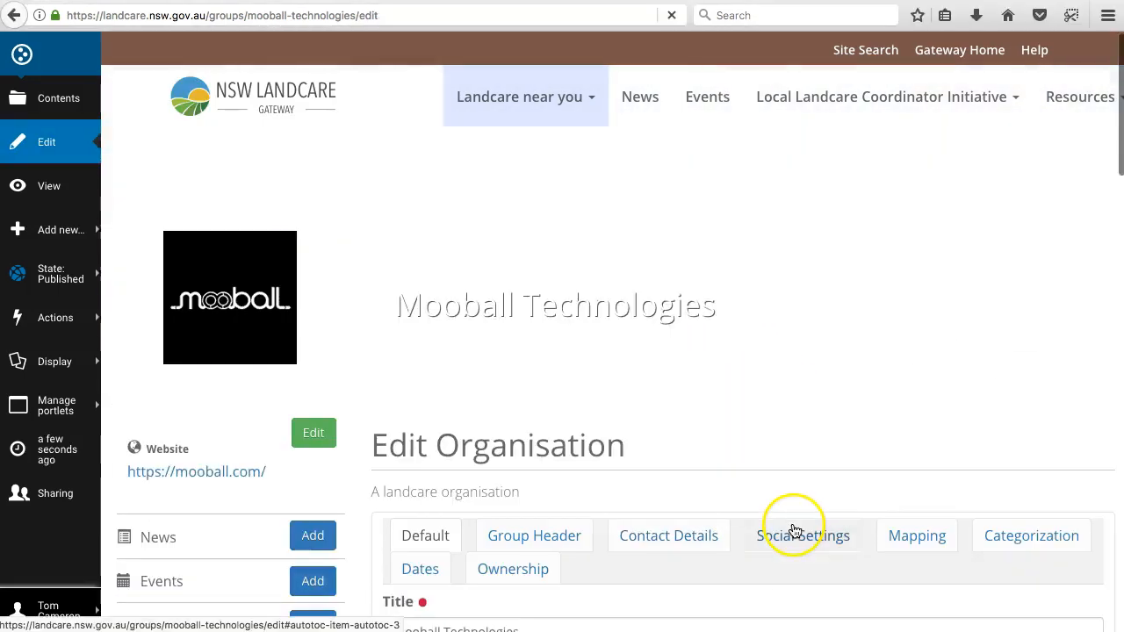
click(915, 536)
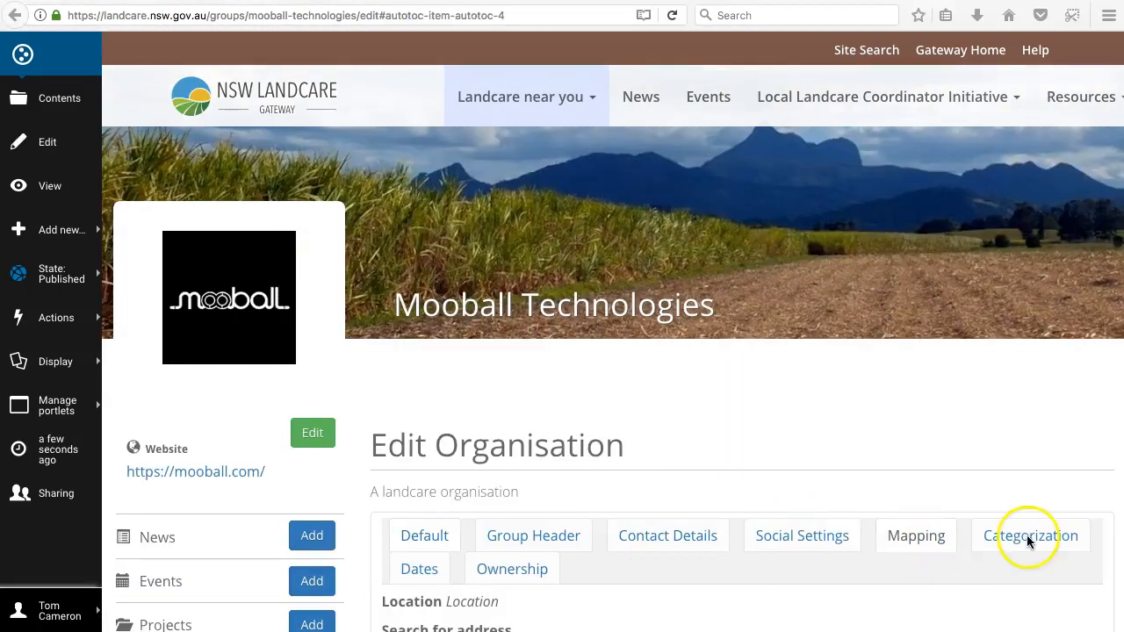
click(1034, 542)
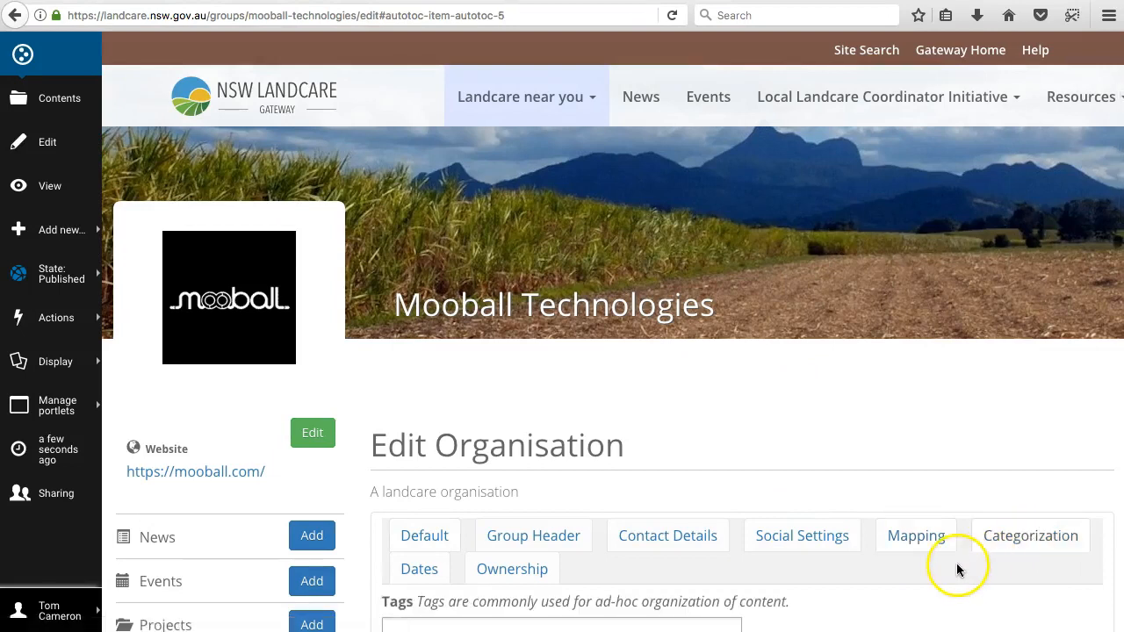
Step: Add the existing tag Coastal to the group's tags
scroll(956, 562, down, 3)
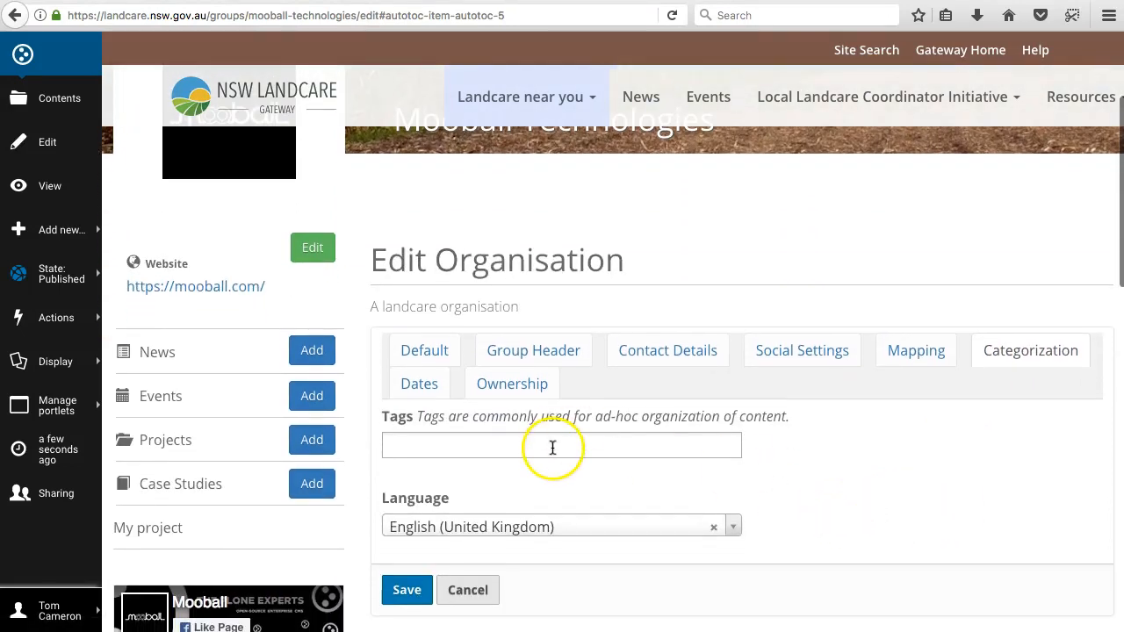
scroll(553, 447, down, 1)
click(514, 398)
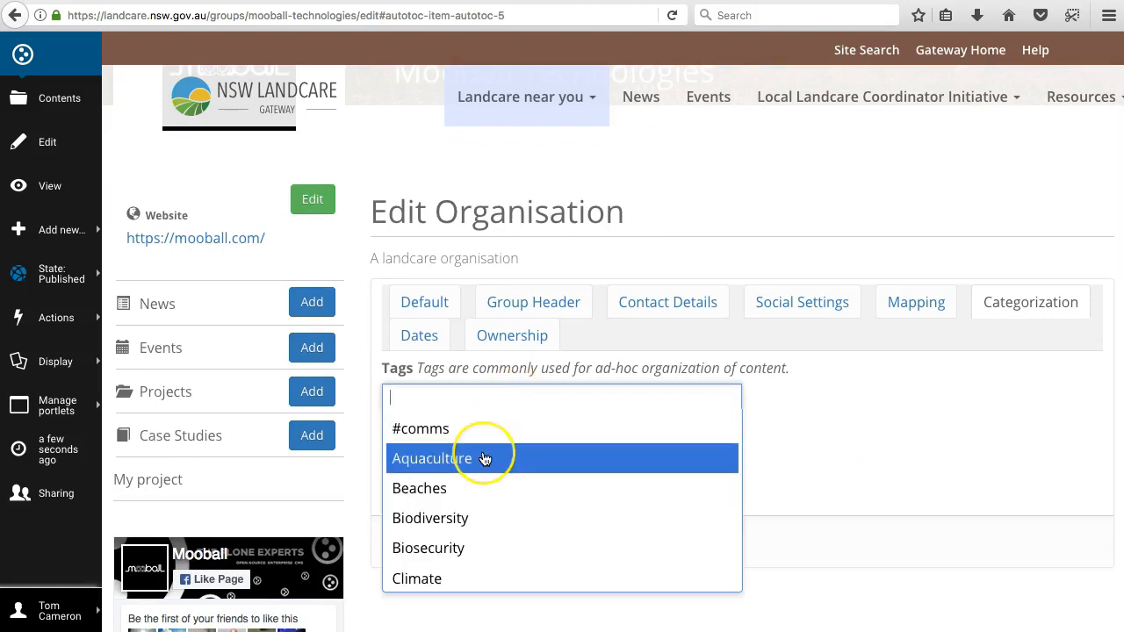
scroll(484, 458, down, 5)
scroll(484, 458, up, 3)
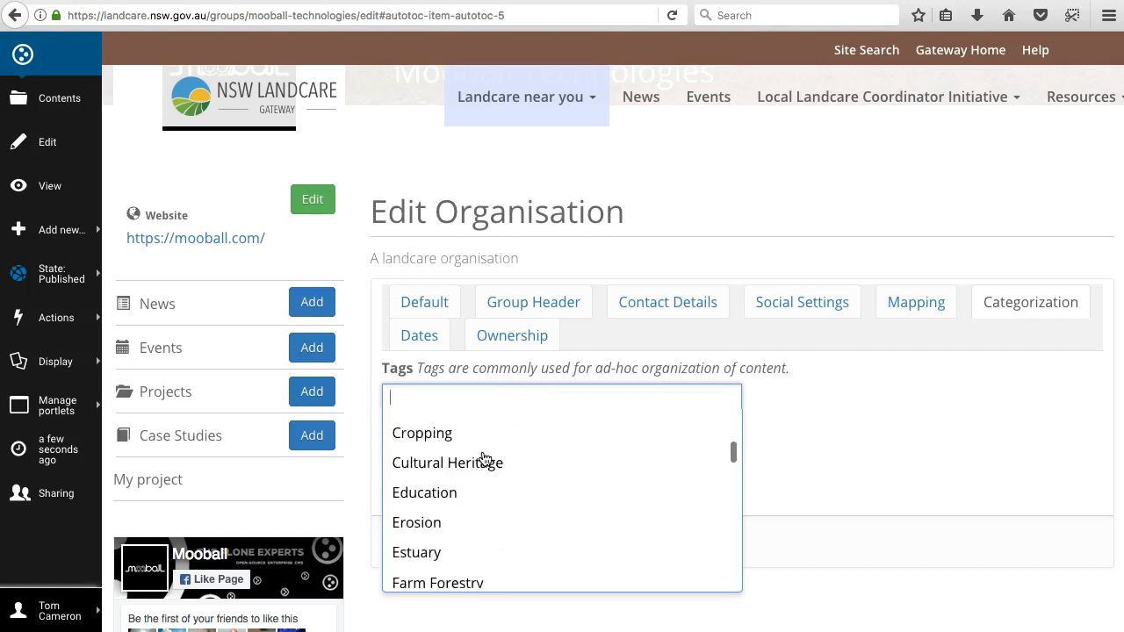
scroll(484, 458, up, 1)
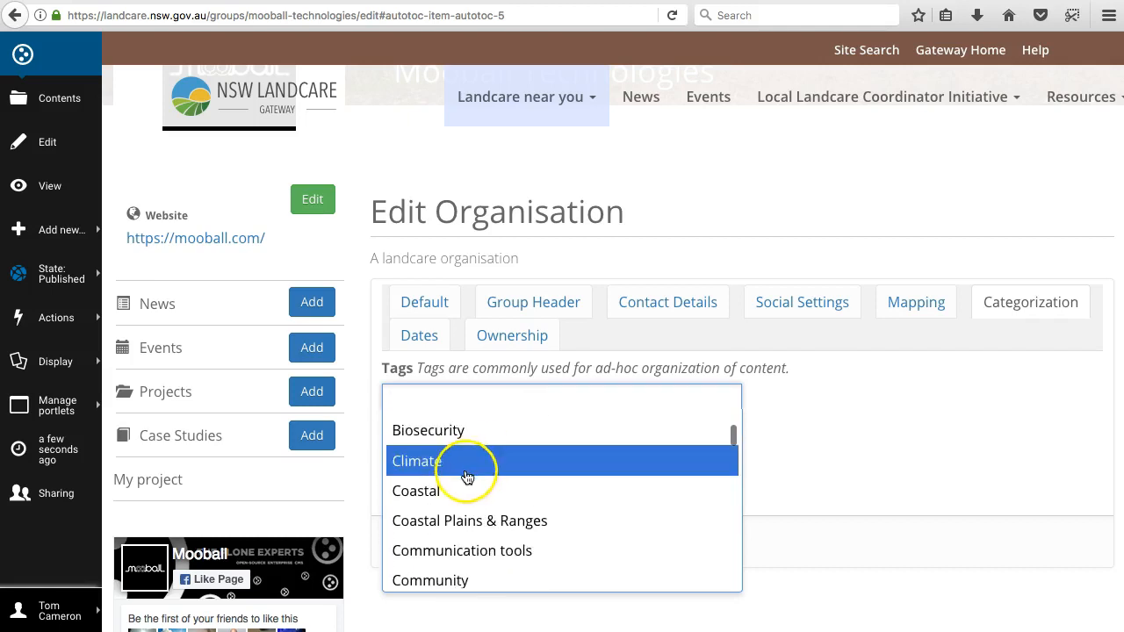
click(472, 494)
Step: Add the existing tag Mapping to the group's tags
click(509, 399)
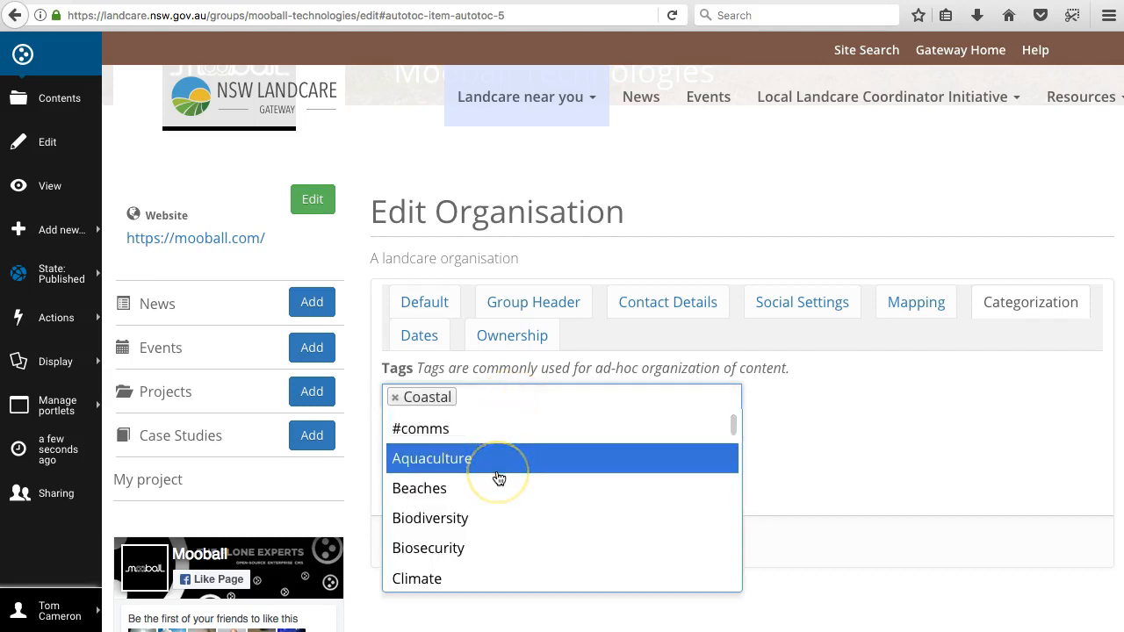
scroll(498, 478, down, 7)
scroll(498, 477, down, 1)
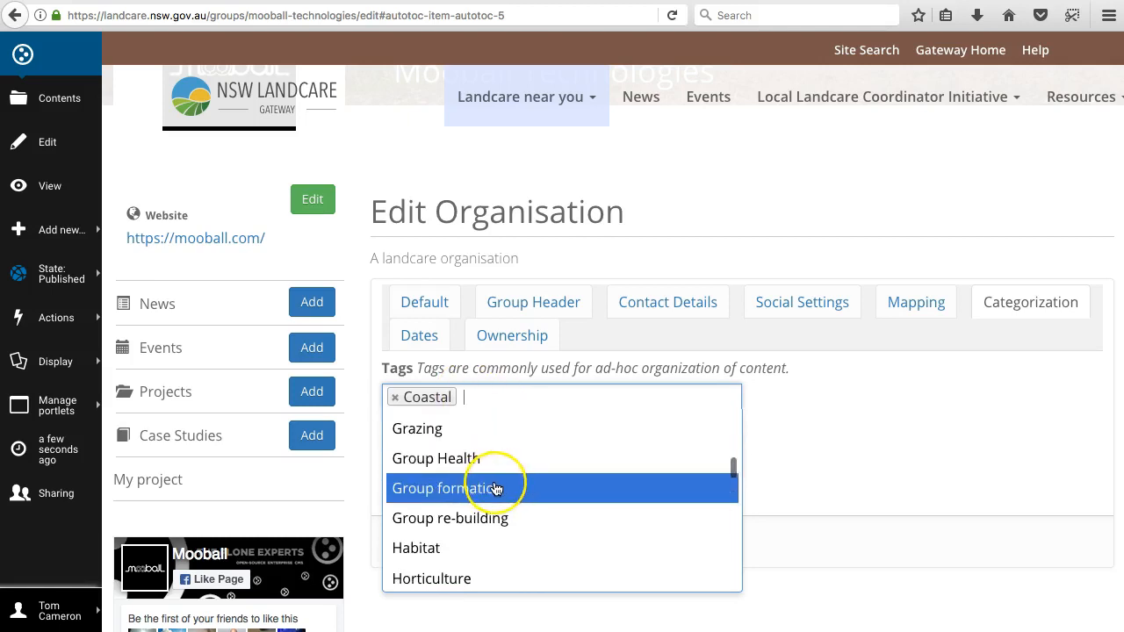
scroll(496, 488, down, 4)
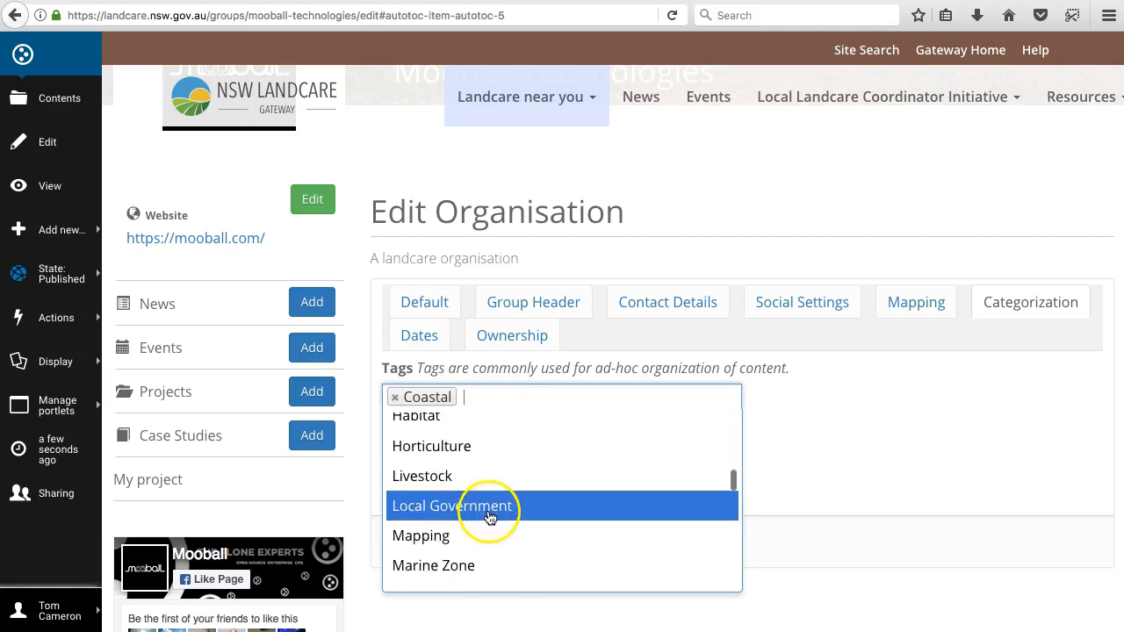
click(464, 534)
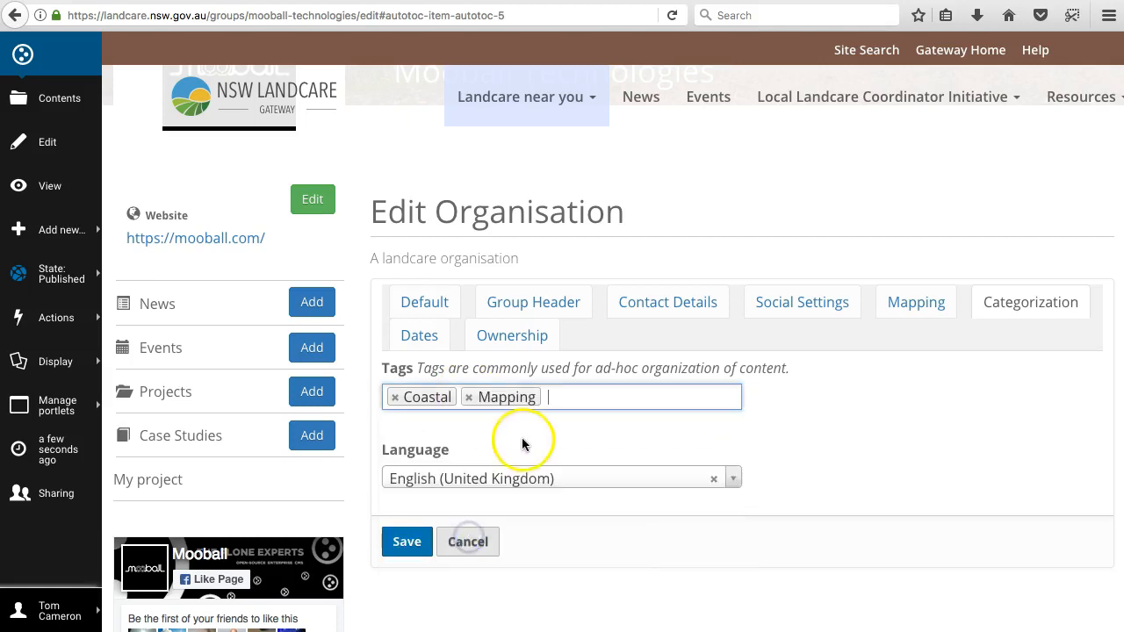
Step: Find and add the tag Biodiversity with a search for "diversity", and save the page
text(bio)
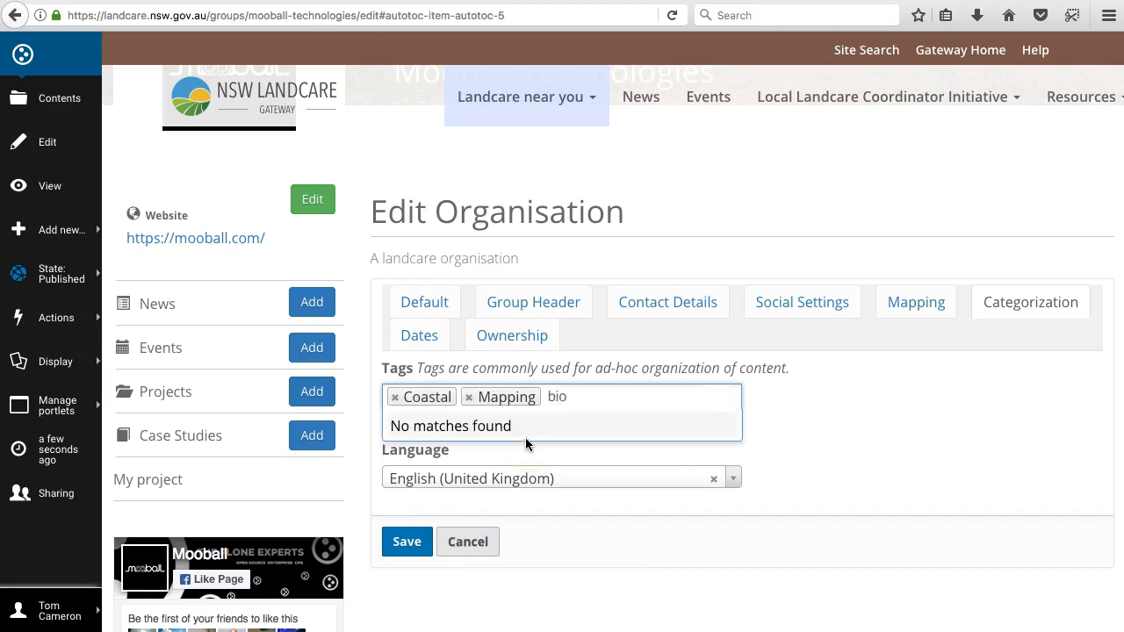
key(BackSpace)
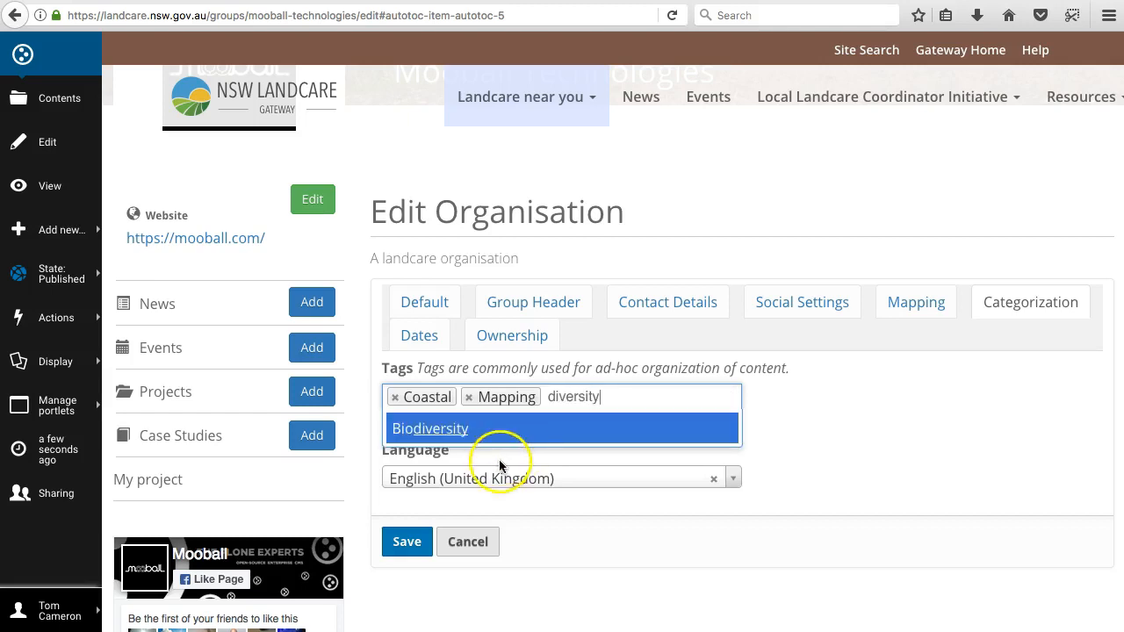
click(446, 428)
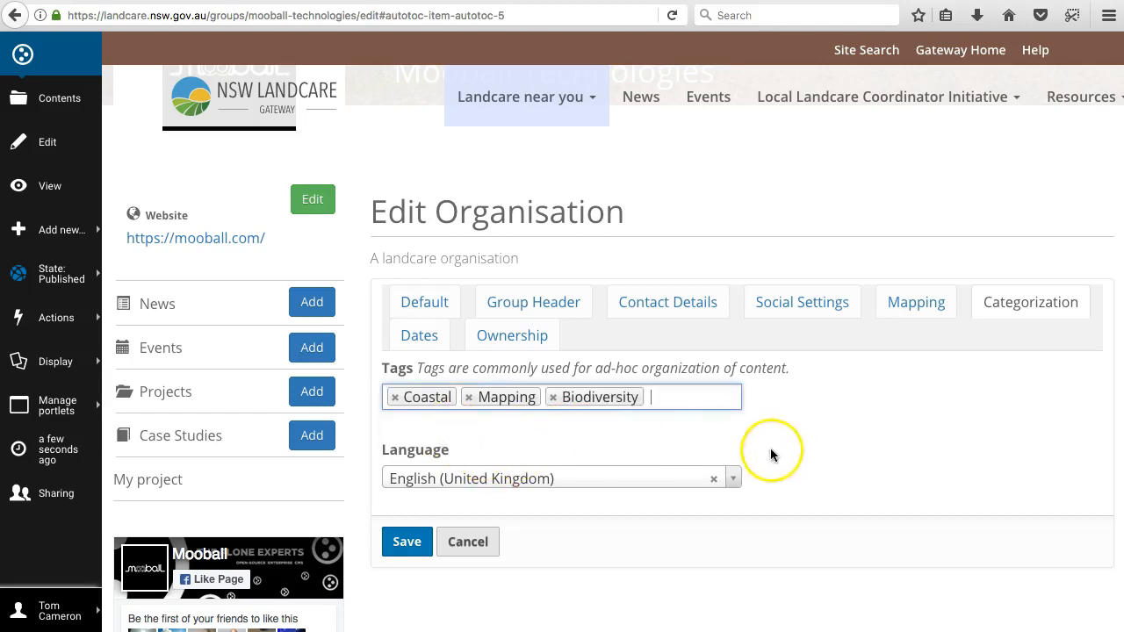
click(418, 546)
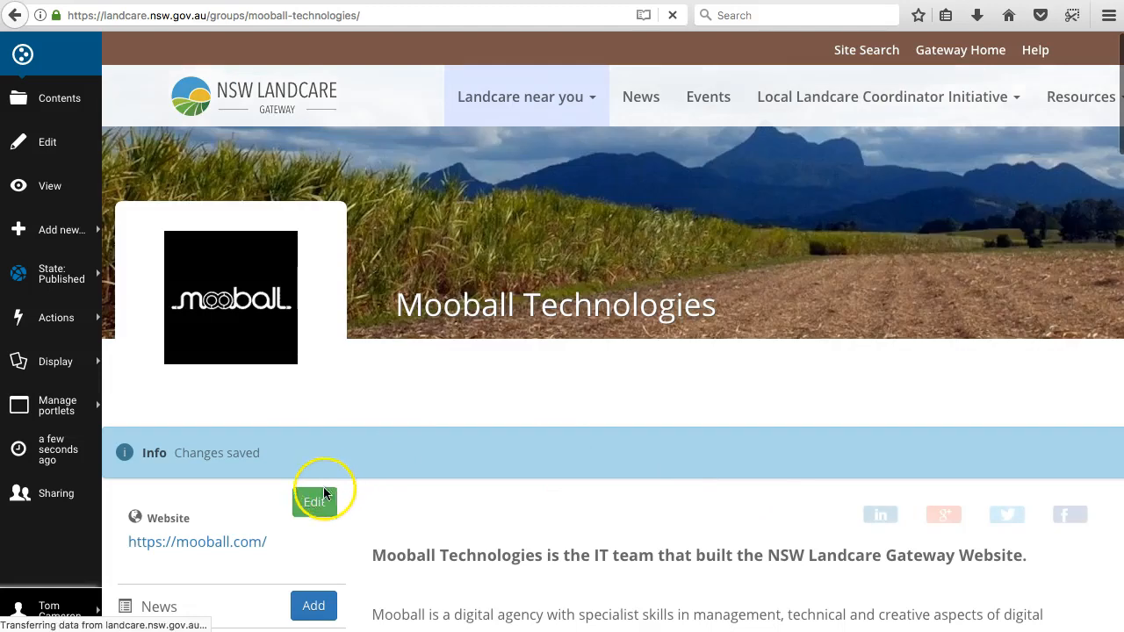
Step: Reopen the group page for editing and review its Ownership and Dates settings, returning to the Default settings
click(324, 501)
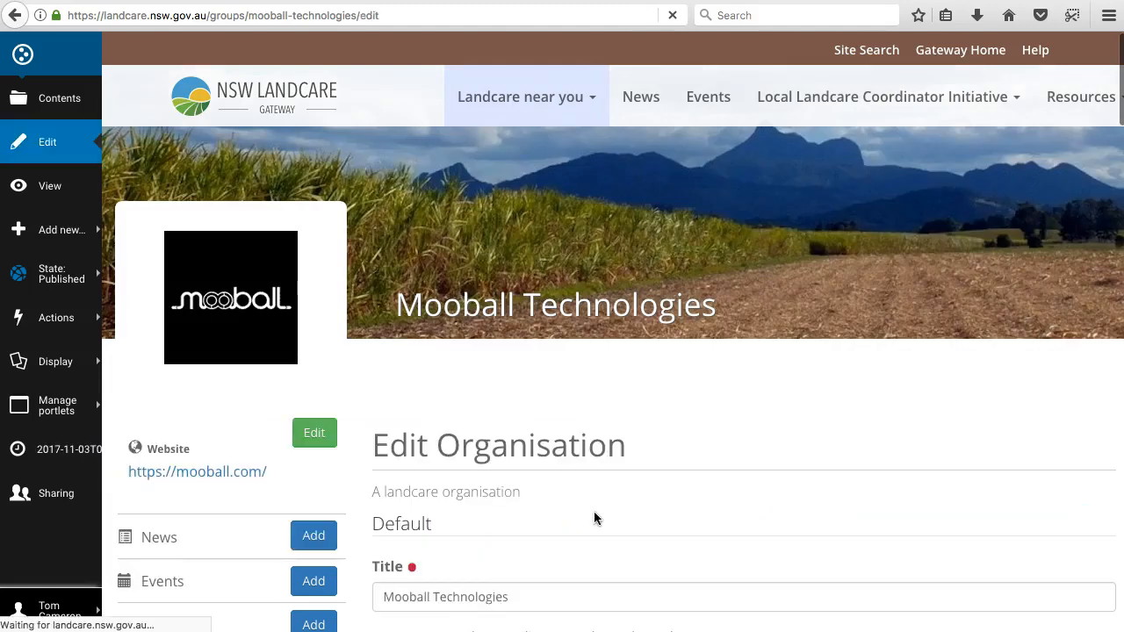
scroll(580, 505, down, 3)
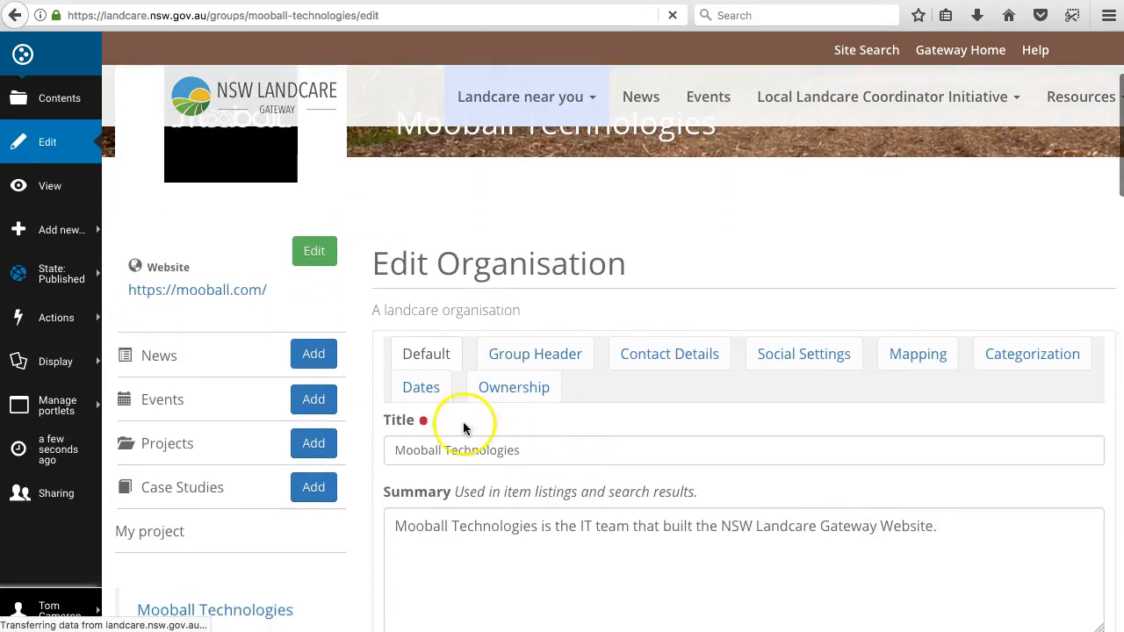
click(421, 386)
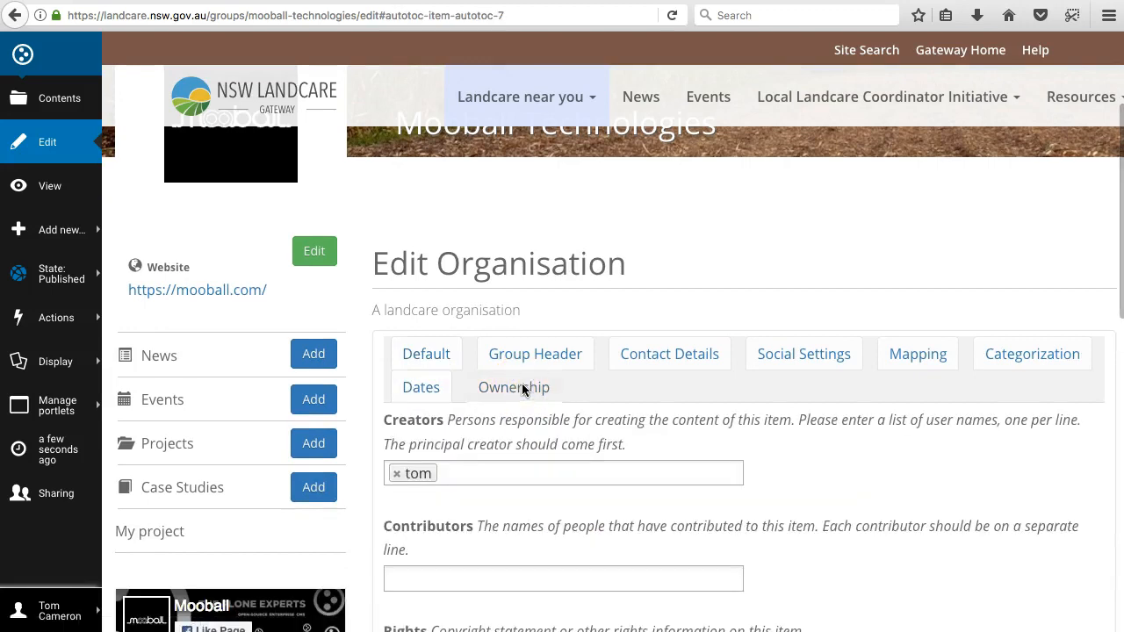
click(523, 389)
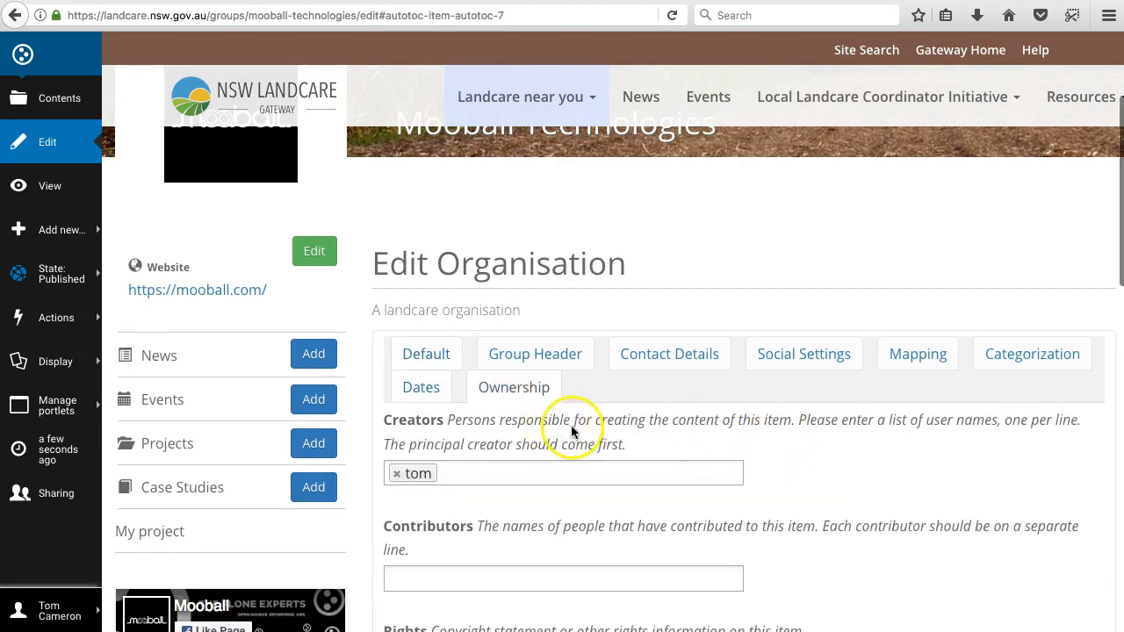
click(430, 389)
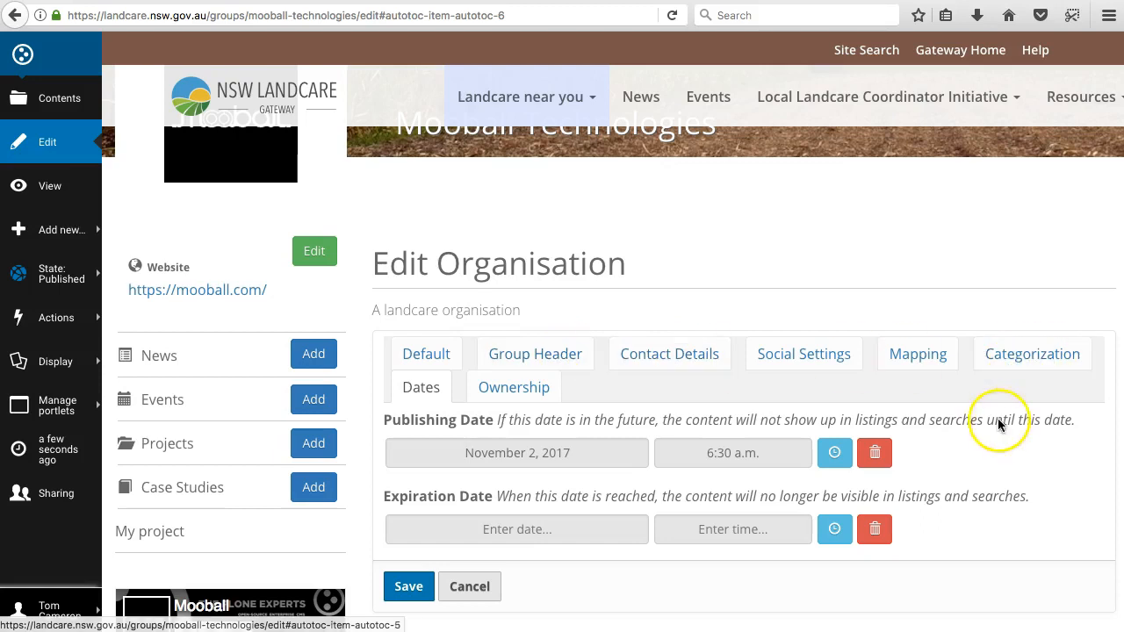
click(446, 354)
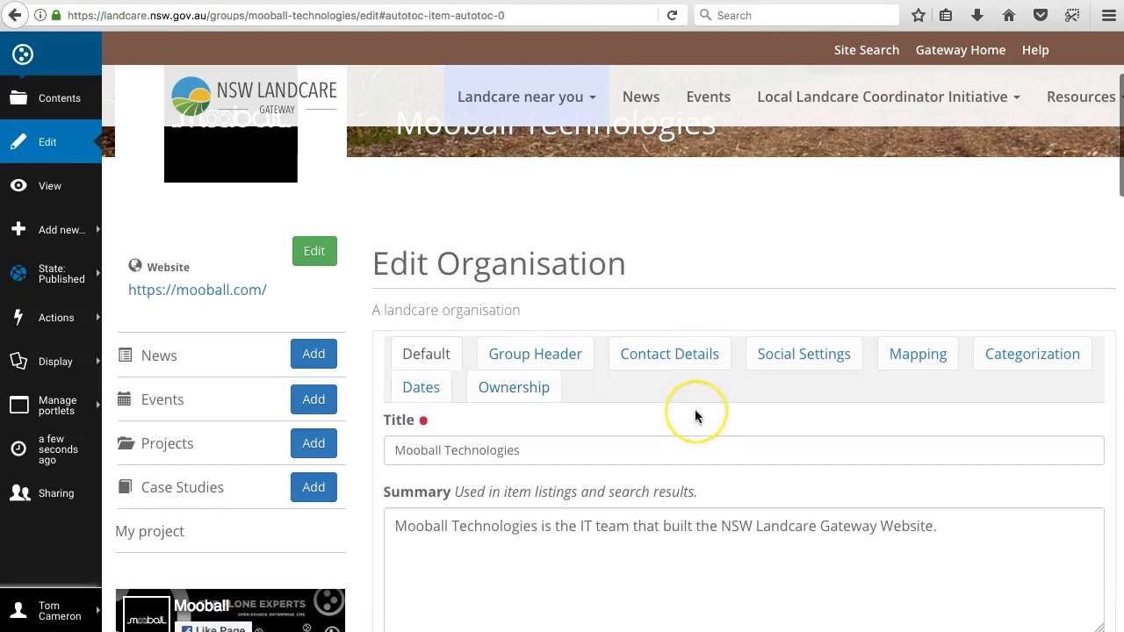